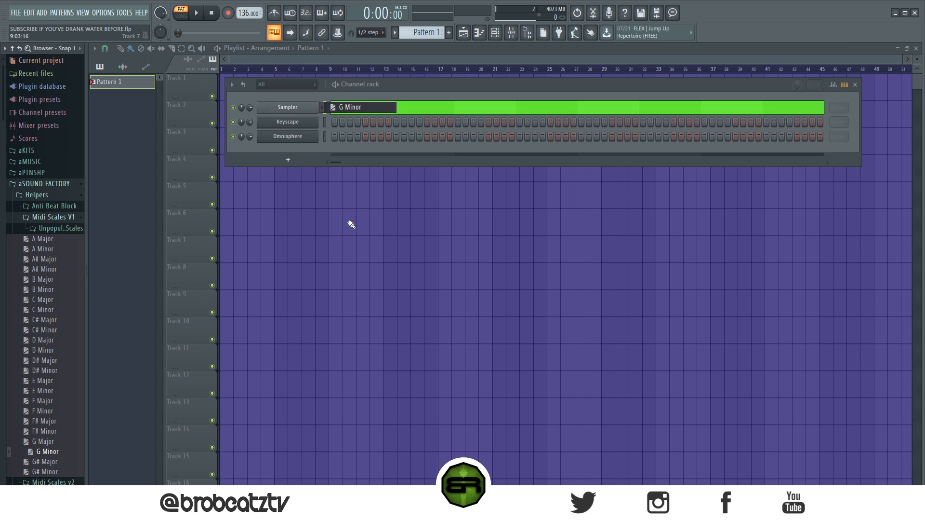
# - Rename the Sampler channel to "G Min" and collapse the aSOUND FACTORY folder in the browser
pyautogui.rightClick(313, 106)
pyautogui.click(350, 128)
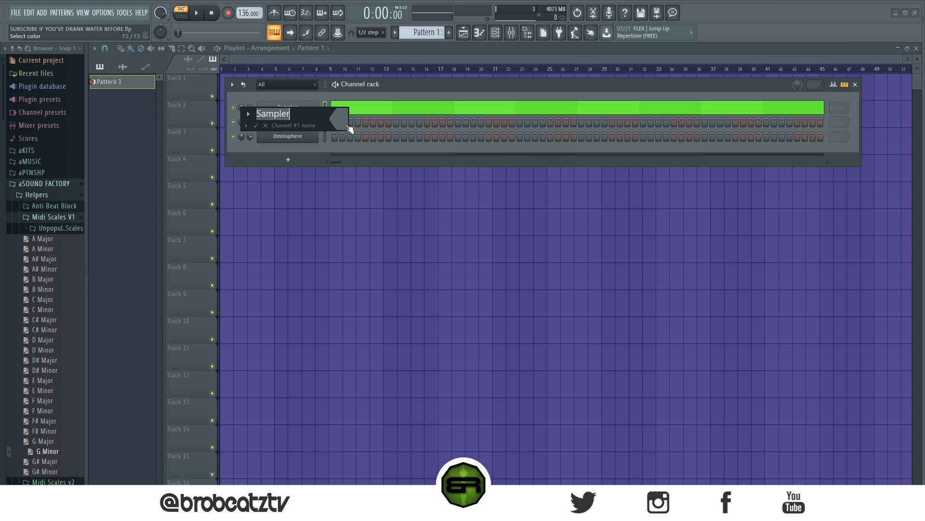
pyautogui.write('G Min')
pyautogui.press('Return')
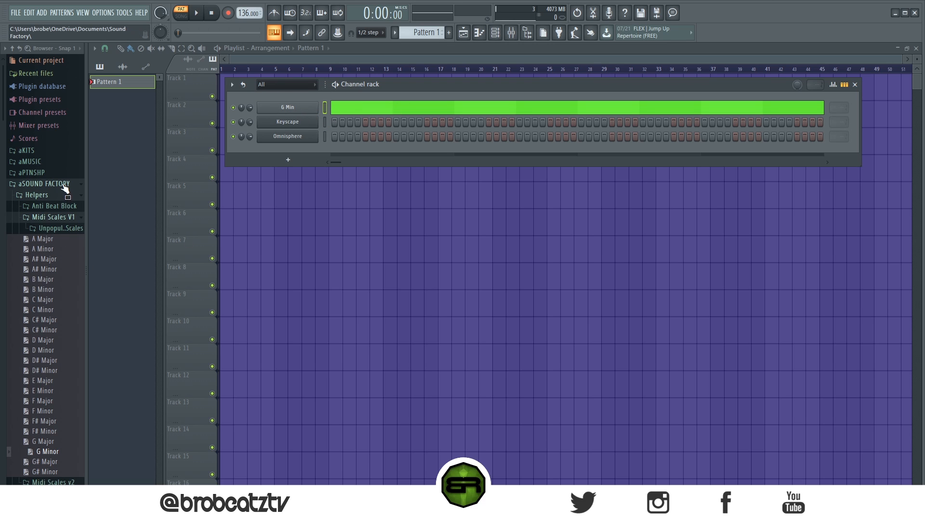
pyautogui.click(62, 183)
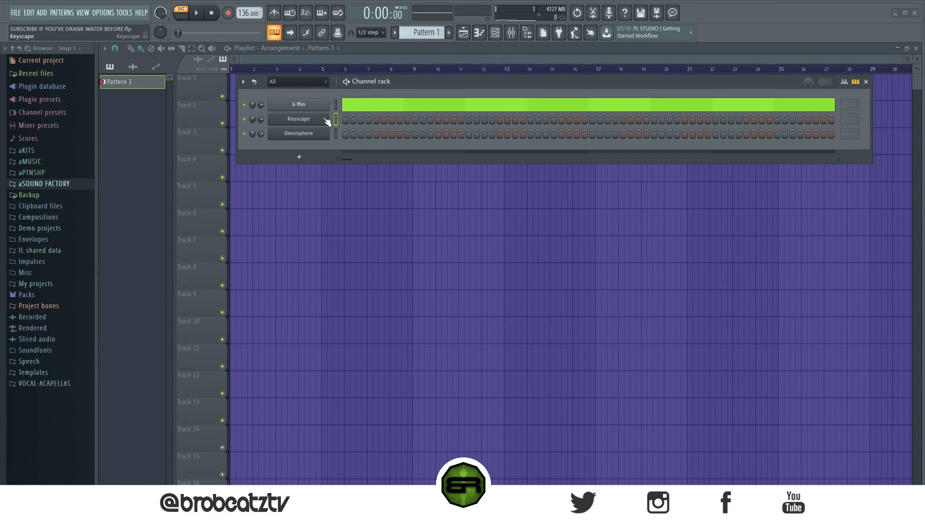
# - Open the Keyscape channel's piano roll with its eight bars filling the view
pyautogui.rightClick(327, 120)
pyautogui.click(342, 119)
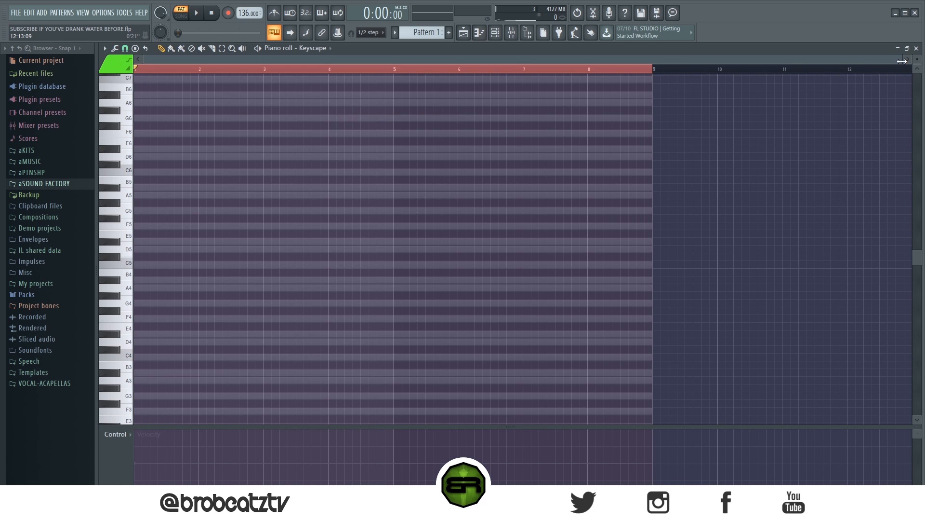
pyautogui.moveTo(902, 60); pyautogui.dragTo(645, 58)
pyautogui.scroll(-1, 401, 190)
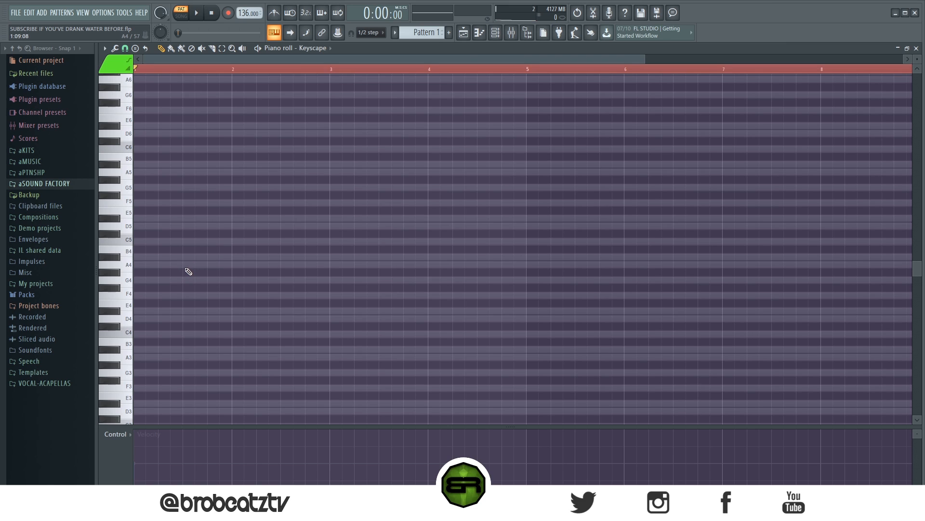
# - Stack the notes A3, A#3, C4, D4 and D#4 at the start of bar 1 as a close cluster
pyautogui.scroll(-2, 161, 316)
pyautogui.click(144, 334)
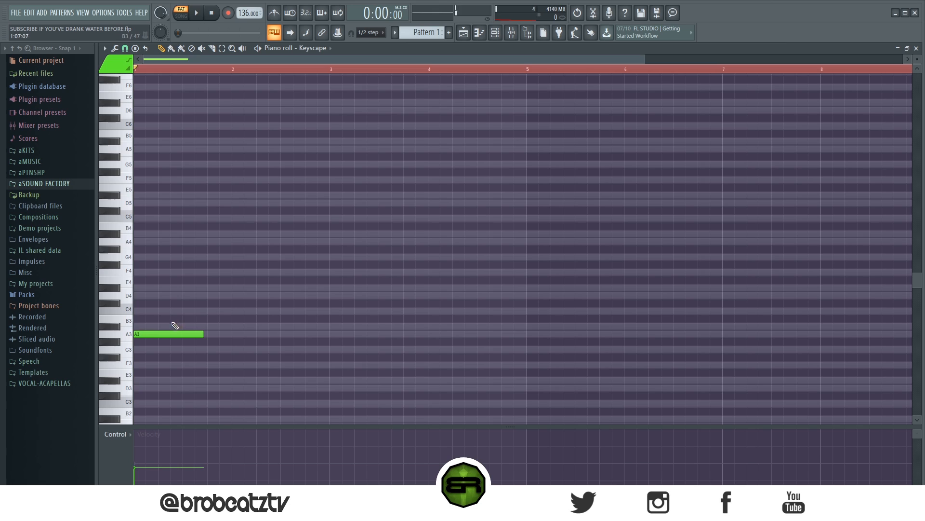
pyautogui.click(175, 326)
pyautogui.click(160, 311)
pyautogui.click(160, 295)
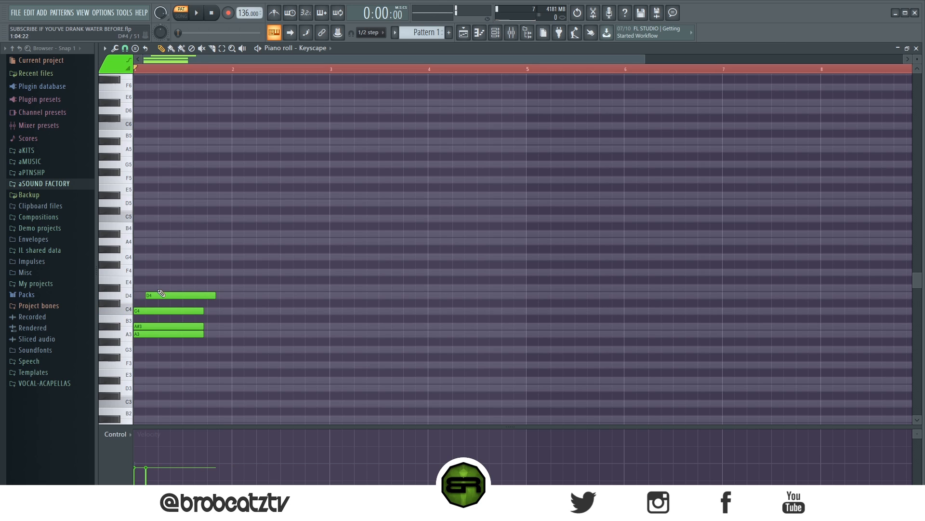
pyautogui.click(157, 289)
pyautogui.moveTo(170, 294); pyautogui.dragTo(158, 294)
pyautogui.moveTo(212, 254); pyautogui.dragTo(164, 341)
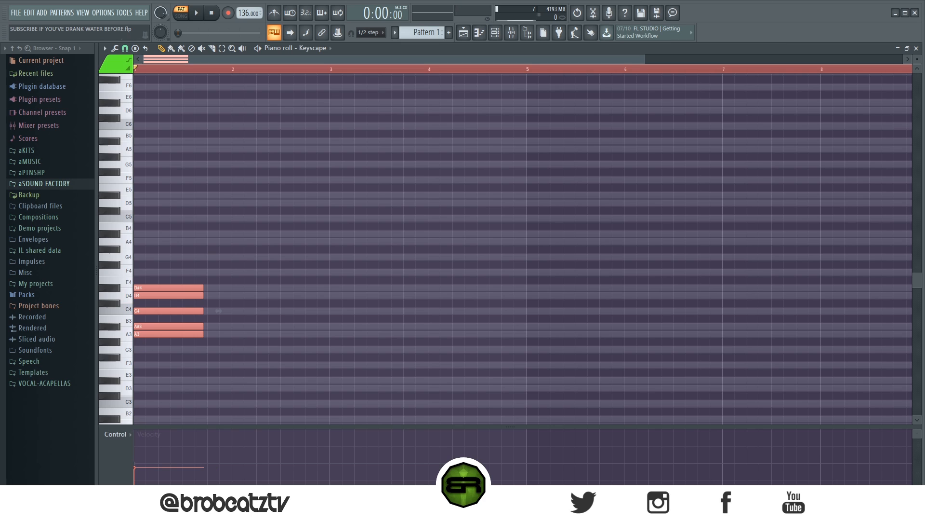
# - Add a second cluster of F5, G#5, A#5, C6 and C#6 above the first one at the start of bar 1
pyautogui.scroll(4, 153, 397)
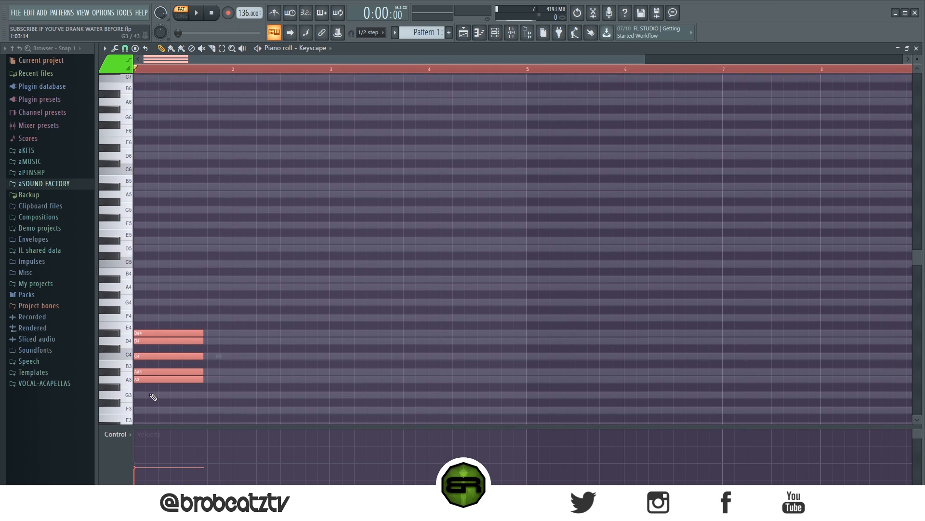
pyautogui.click(144, 272)
pyautogui.click(149, 249)
pyautogui.click(145, 233)
pyautogui.click(139, 217)
pyautogui.click(145, 210)
pyautogui.keyDown('ctrl'); pyautogui.moveTo(145, 200); pyautogui.dragTo(219, 279); pyautogui.keyUp('ctrl')
pyautogui.scroll(-5, 309, 261)
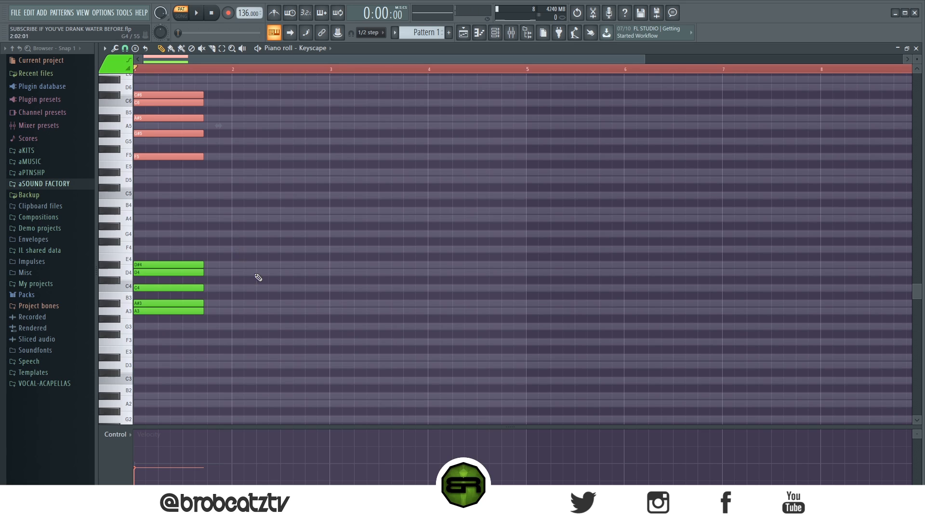
# - Copy both clusters along the following bars, transposing some copies of the lower one down to E3, F3, G3, A3 and A#3
pyautogui.keyDown('ctrl'); pyautogui.moveTo(260, 384); pyautogui.dragTo(140, 111); pyautogui.keyUp('ctrl')
pyautogui.keyDown('ctrl'); pyautogui.moveTo(240, 236); pyautogui.dragTo(161, 335); pyautogui.keyUp('ctrl')
pyautogui.keyDown('shift'); pyautogui.moveTo(156, 264); pyautogui.dragTo(375, 266); pyautogui.keyUp('shift')
pyautogui.keyDown('shift'); pyautogui.moveTo(375, 266); pyautogui.dragTo(471, 305); pyautogui.keyUp('shift')
pyautogui.moveTo(199, 77)
pyautogui.keyDown('ctrl'); pyautogui.mouseDown()
pyautogui.moveTo(184, 168)
pyautogui.moveTo(194, 151)
pyautogui.moveTo(244, 154)
pyautogui.mouseUp(); pyautogui.keyUp('ctrl')
pyautogui.keyDown('ctrl'); pyautogui.click(247, 205); pyautogui.keyUp('ctrl')
pyautogui.click(272, 165)
pyautogui.click(334, 133)
pyautogui.click(395, 125)
pyautogui.moveTo(420, 124); pyautogui.dragTo(429, 140)
# - Delete all copied and original cluster notes from the Keyscape piano roll
pyautogui.click(470, 172)
pyautogui.rightClick(501, 172)
pyautogui.rightClick(439, 141)
pyautogui.rightClick(369, 134)
pyautogui.rightClick(322, 164)
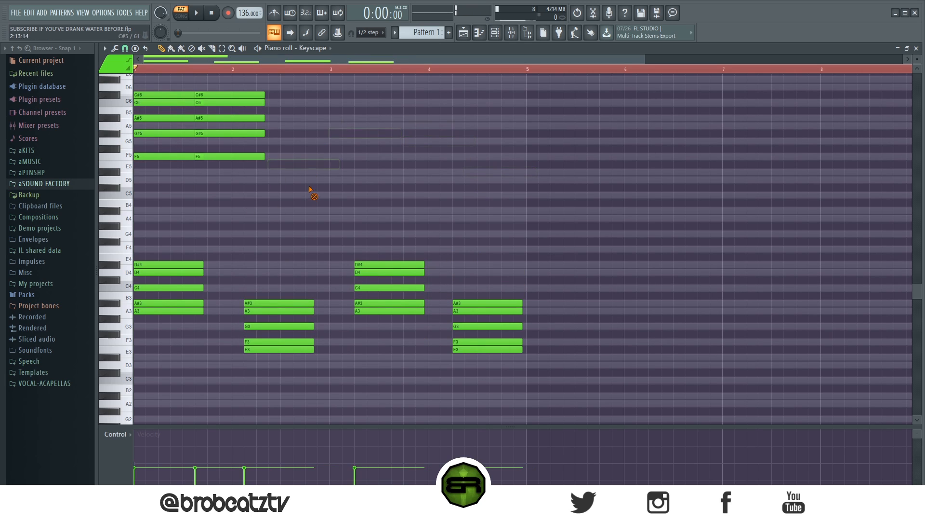
pyautogui.moveTo(521, 386)
pyautogui.mouseDown()
pyautogui.moveTo(425, 245)
pyautogui.moveTo(285, 150)
pyautogui.moveTo(191, 151)
pyautogui.moveTo(187, 208)
pyautogui.moveTo(158, 165)
pyautogui.mouseUp()
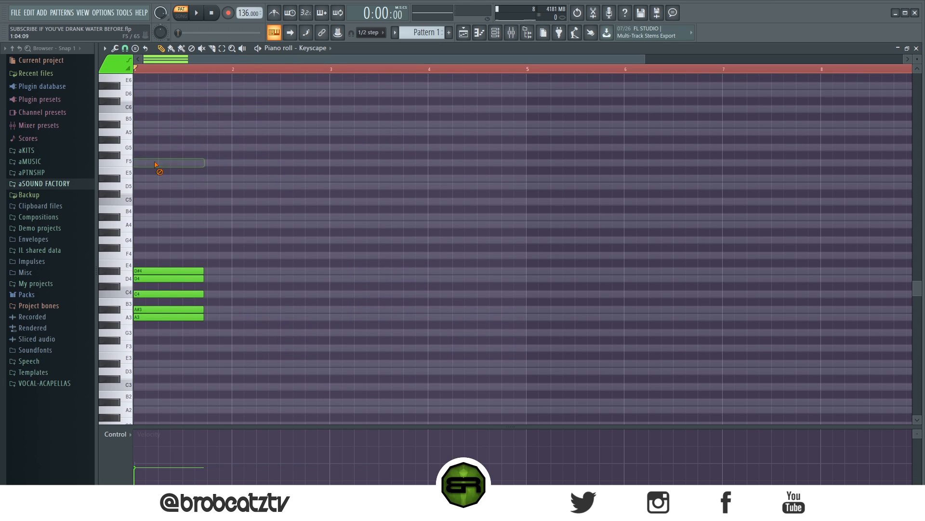
pyautogui.keyDown('ctrl'); pyautogui.click(156, 70); pyautogui.keyUp('ctrl')
pyautogui.scroll(3, 185, 193)
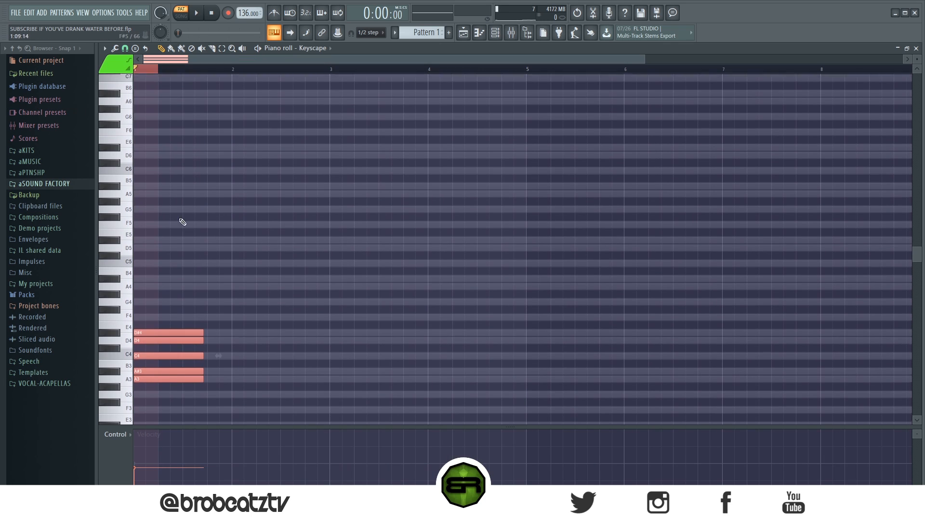
pyautogui.click(150, 240)
pyautogui.moveTo(153, 236); pyautogui.dragTo(170, 400)
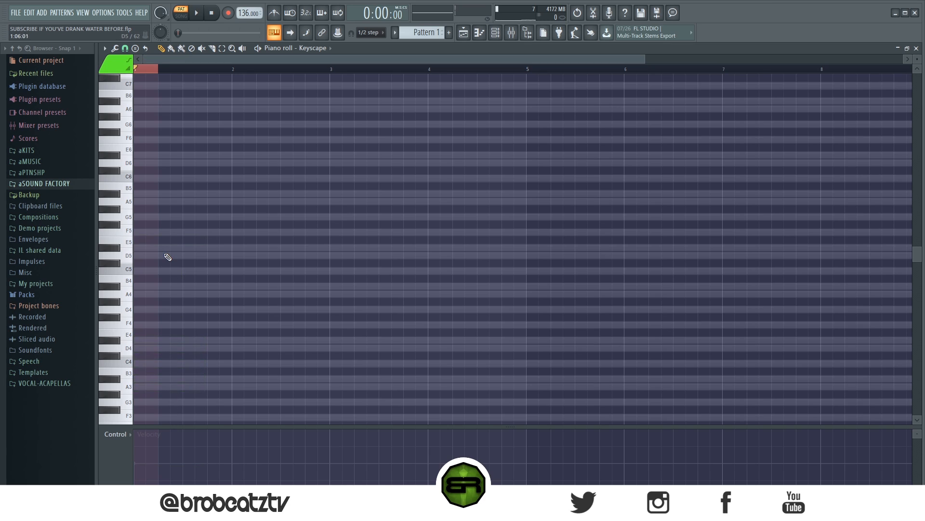
# - Place a C4 note at the start of bar 1, try a second note above it, and raise the C4 to G4
pyautogui.scroll(-3, 155, 271)
pyautogui.click(145, 316)
pyautogui.click(149, 286)
pyautogui.moveTo(137, 286); pyautogui.dragTo(140, 248)
pyautogui.rightClick(143, 247)
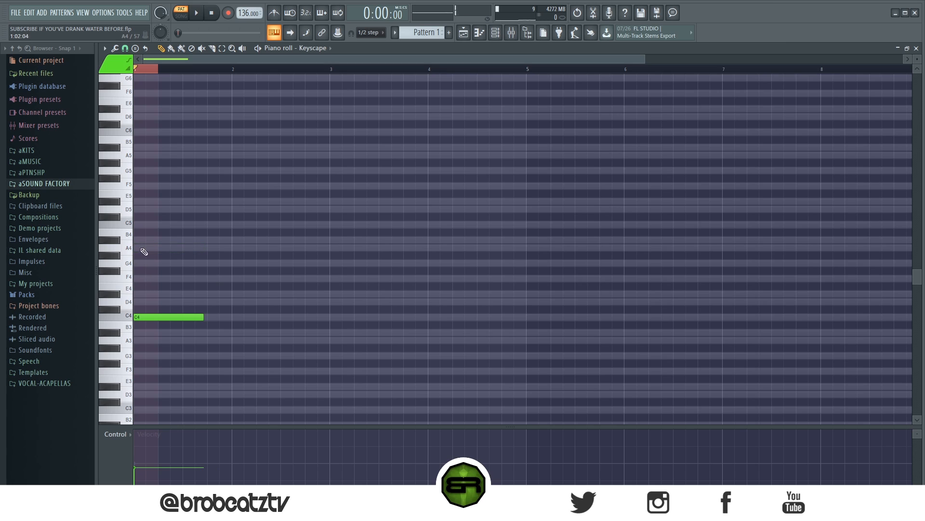
pyautogui.moveTo(145, 316); pyautogui.dragTo(138, 263)
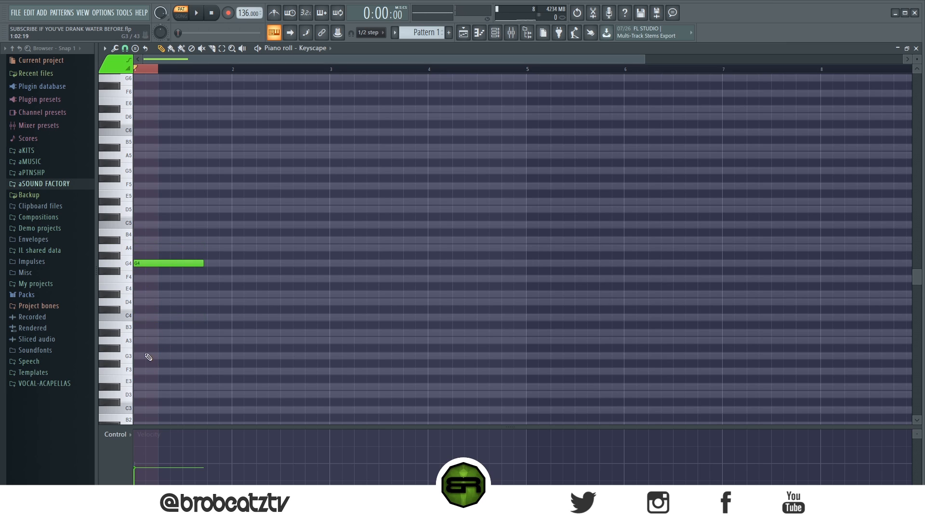
# - Complete the bar 1 chord around G4 with the notes G3, A#4 and D#5
pyautogui.click(148, 356)
pyautogui.moveTo(145, 240); pyautogui.dragTo(156, 240)
pyautogui.click(140, 201)
pyautogui.moveTo(191, 182); pyautogui.dragTo(135, 412)
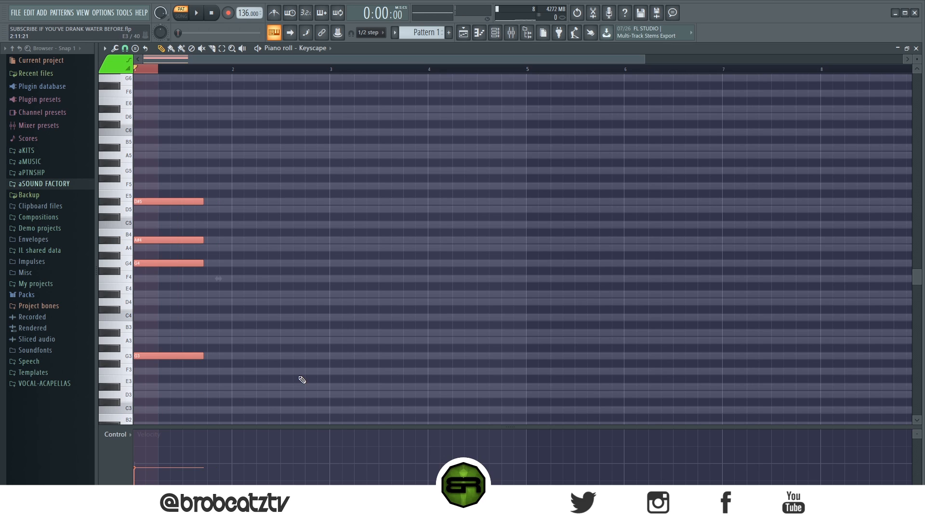
# - Add A#5, A5 and D6 notes above the chord in bar 1
pyautogui.scroll(2, 283, 331)
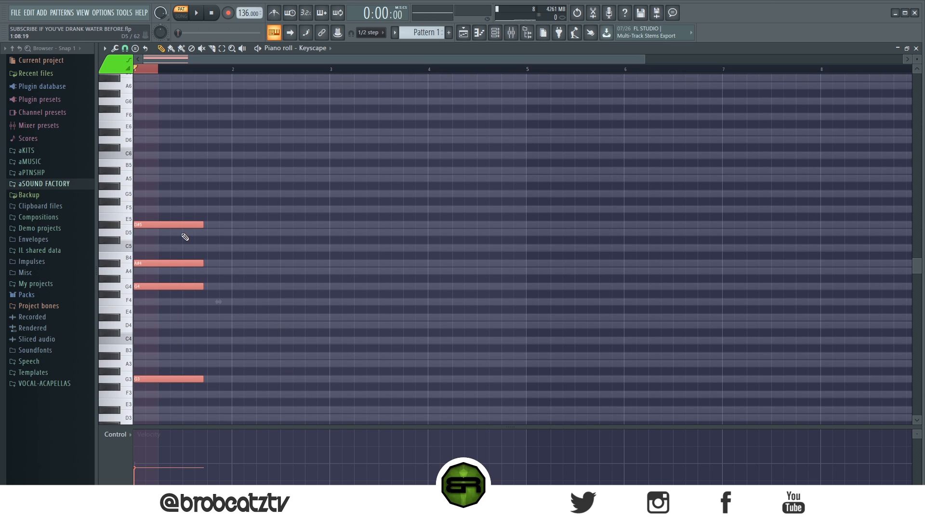
pyautogui.scroll(4, 151, 207)
pyautogui.hotkey('ctrl', 'd')
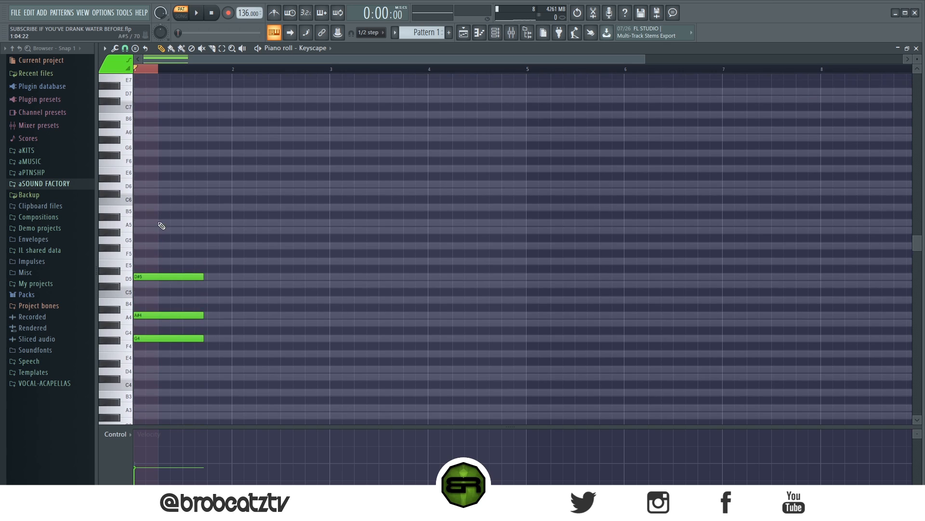
pyautogui.scroll(3, 160, 224)
pyautogui.click(150, 263)
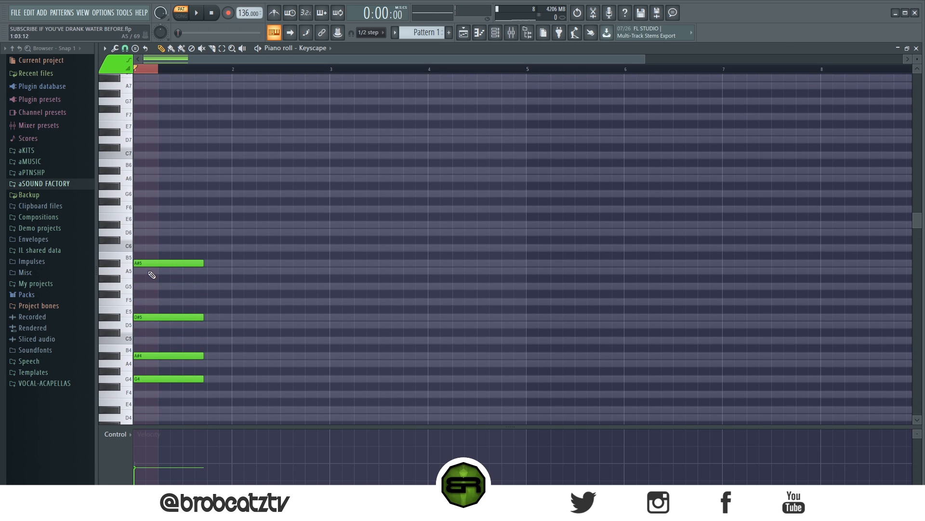
pyautogui.click(152, 271)
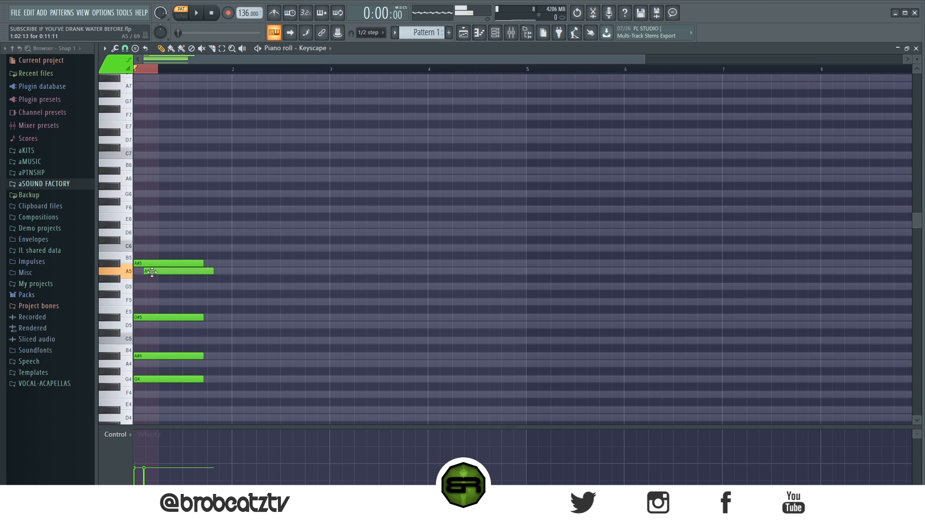
pyautogui.click(147, 235)
pyautogui.click(182, 235)
pyautogui.scroll(3, 146, 193)
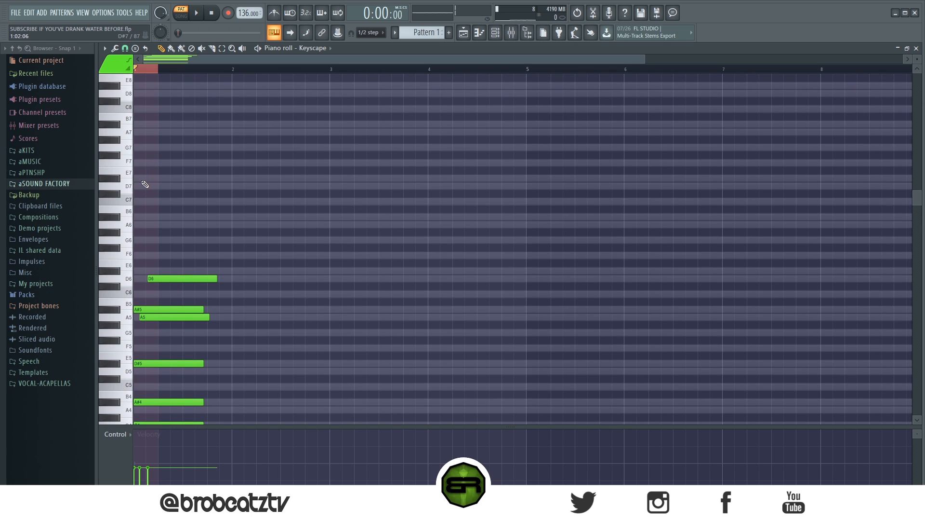
# - Add several very high notes around D#7 and F7 at the start of bar 1
pyautogui.click(140, 178)
pyautogui.moveTo(203, 179); pyautogui.dragTo(154, 178)
pyautogui.click(147, 162)
pyautogui.click(161, 179)
pyautogui.click(184, 194)
# - Place C3 and F4 notes together at the start of bar 2, each about one bar long
pyautogui.scroll(-7, 211, 251)
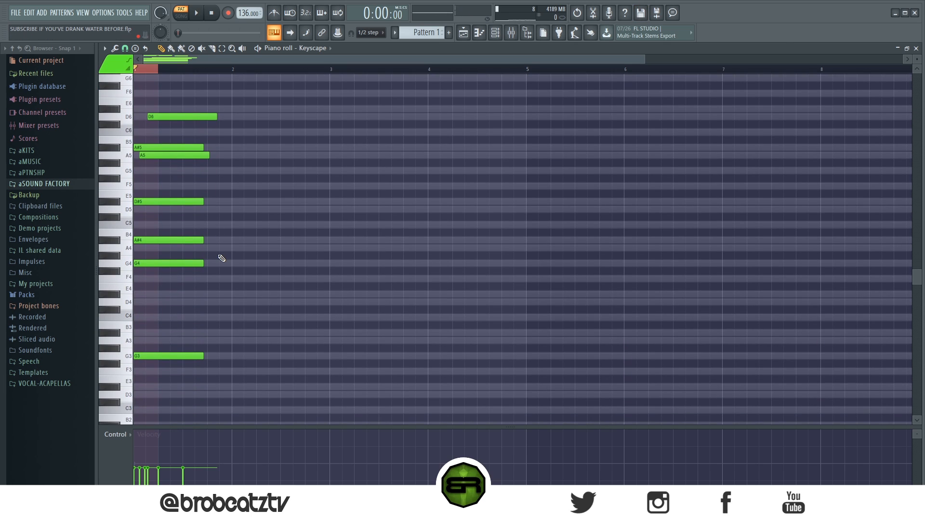
pyautogui.scroll(-1, 219, 256)
pyautogui.moveTo(186, 313); pyautogui.dragTo(177, 377)
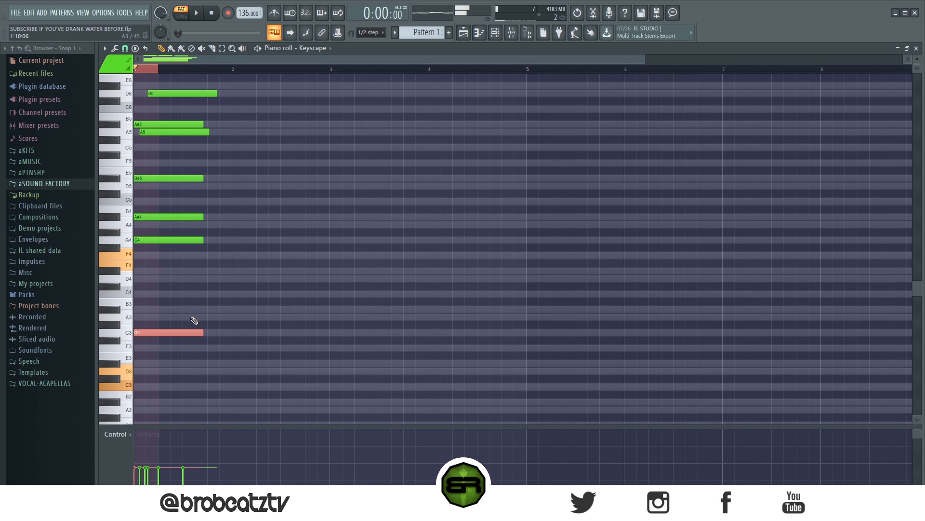
pyautogui.click(235, 386)
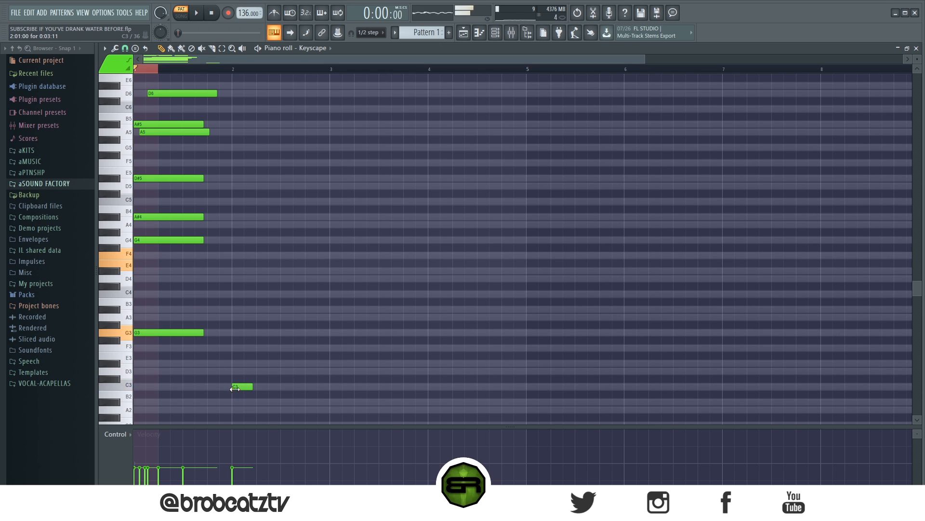
pyautogui.click(235, 255)
pyautogui.moveTo(268, 251)
pyautogui.mouseDown()
pyautogui.moveTo(224, 424)
pyautogui.moveTo(257, 348)
pyautogui.moveTo(176, 300)
pyautogui.moveTo(367, 339)
pyautogui.moveTo(328, 350)
pyautogui.moveTo(336, 344)
pyautogui.mouseUp()
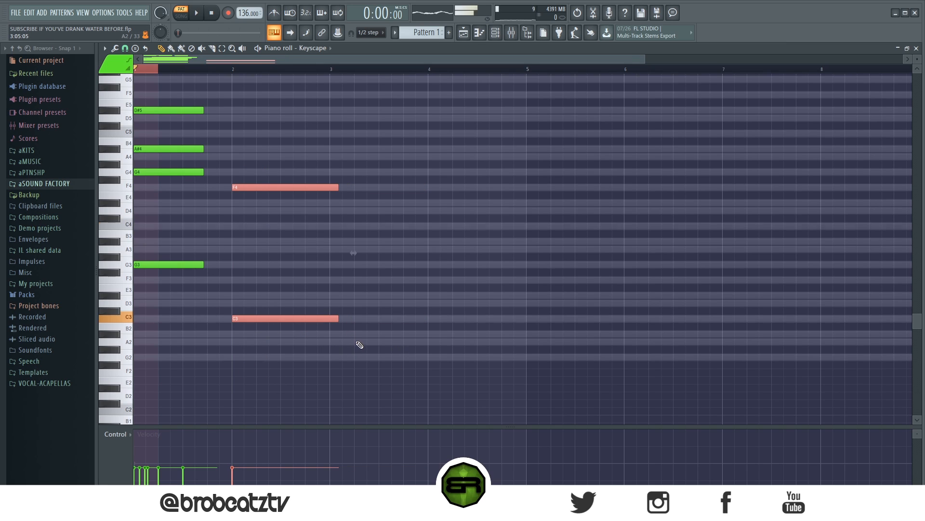
pyautogui.click(358, 304)
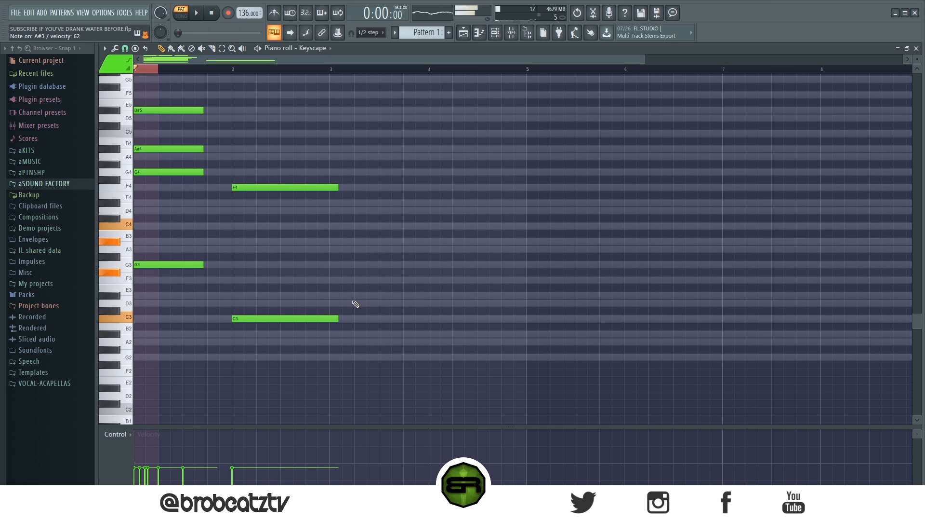
# - Add C4 and C3 notes at the start of bar 3, shortening the bar 2 C3 to end just before it
pyautogui.click(333, 226)
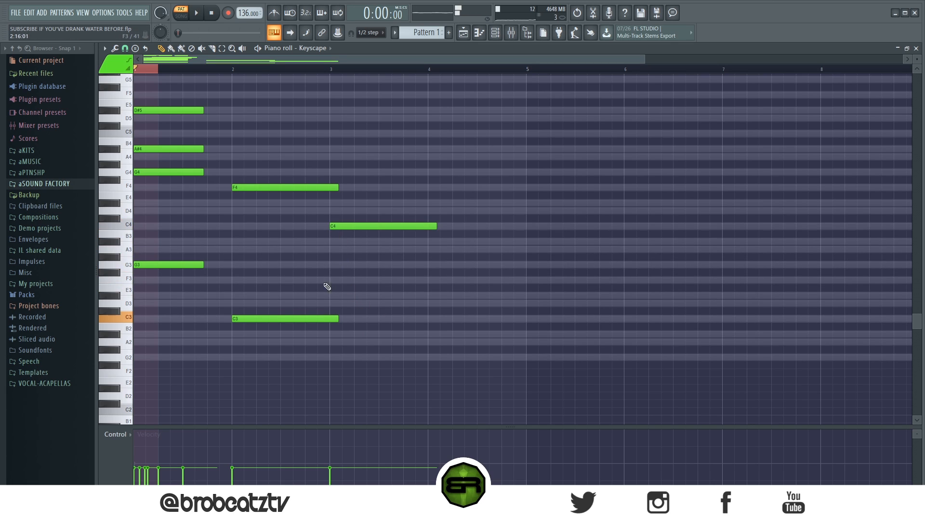
pyautogui.moveTo(338, 318); pyautogui.dragTo(331, 318)
pyautogui.click(334, 318)
# - Transpose the four notes in bars 2 and 3 up together, so both bass notes sit on G3
pyautogui.moveTo(287, 176); pyautogui.dragTo(424, 342)
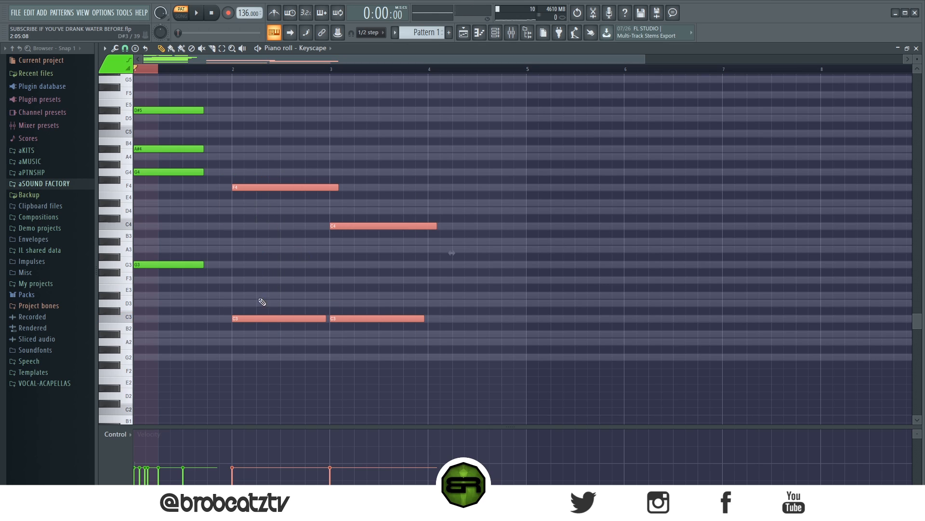
pyautogui.moveTo(262, 318); pyautogui.dragTo(260, 266)
pyautogui.click(270, 328)
pyautogui.moveTo(167, 122); pyautogui.dragTo(184, 276)
pyautogui.keyDown('ctrl'); pyautogui.click(265, 185); pyautogui.keyUp('ctrl')
pyautogui.moveTo(180, 141); pyautogui.dragTo(170, 266)
pyautogui.keyDown('ctrl'); pyautogui.click(199, 179); pyautogui.keyUp('ctrl')
pyautogui.moveTo(181, 163); pyautogui.dragTo(168, 246)
pyautogui.moveTo(158, 283); pyautogui.dragTo(175, 172)
pyautogui.keyDown('ctrl'); pyautogui.click(229, 213); pyautogui.keyUp('ctrl')
# - Lower the D#5 note of the bar 1 chord by one octave to D#4
pyautogui.scroll(2, 197, 163)
pyautogui.click(186, 157)
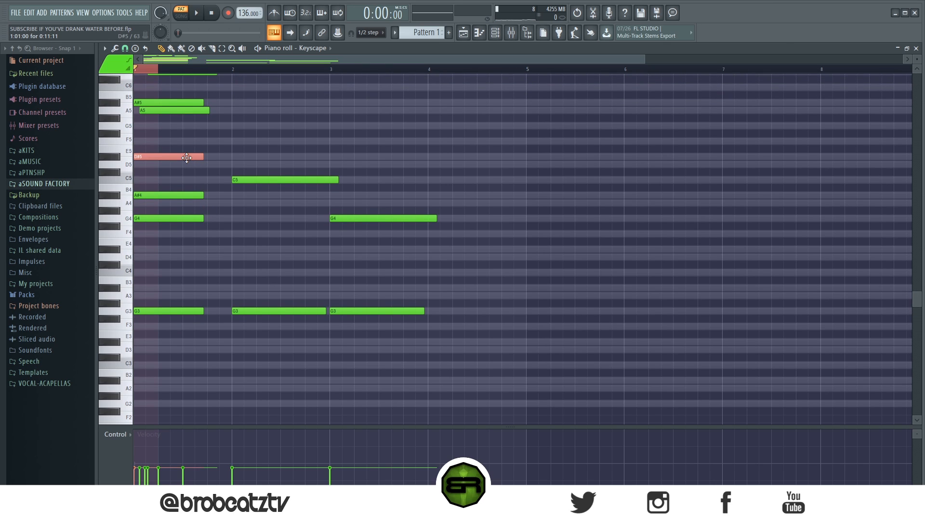
pyautogui.hotkey('ctrl', 'Down')
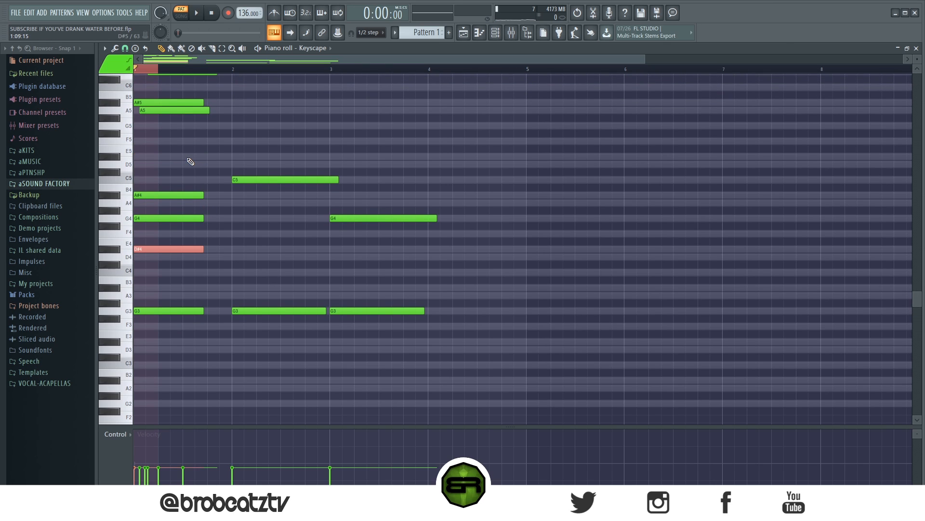
pyautogui.moveTo(241, 154); pyautogui.dragTo(176, 315)
pyautogui.keyDown('ctrl'); pyautogui.click(238, 244); pyautogui.keyUp('ctrl')
# - Delete the A5, A#5 and D6 notes above the bar 1 chord
pyautogui.scroll(3, 217, 238)
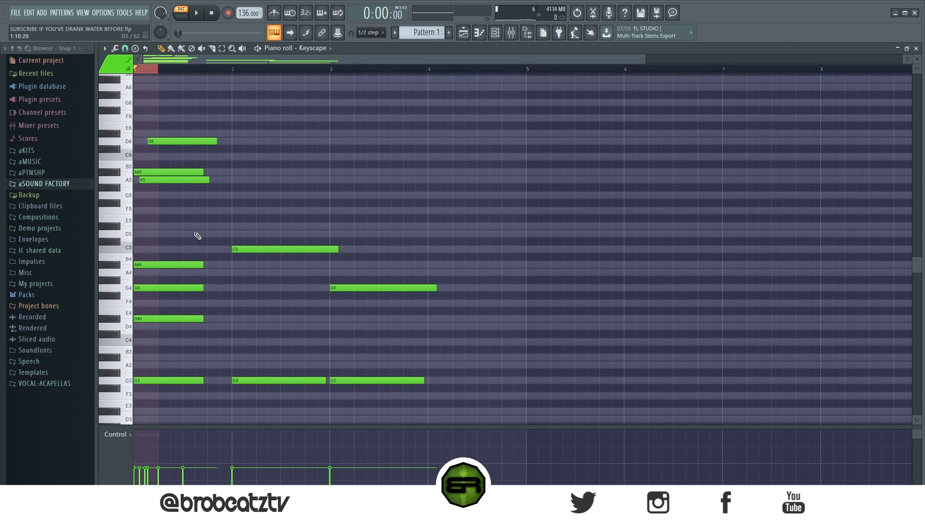
pyautogui.rightClick(184, 183)
pyautogui.press('space')
pyautogui.press('space')
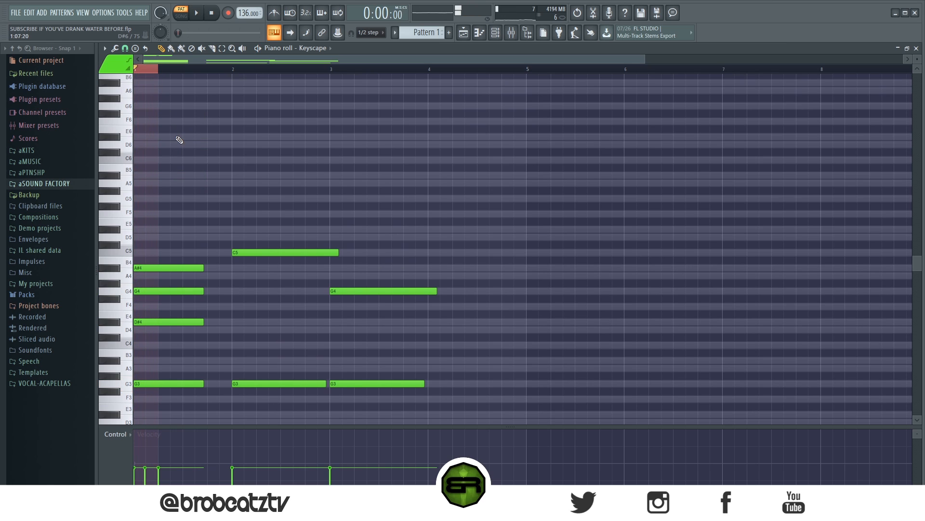
# - Clear the time selection at the start of bar 1 and delete the remaining very high notes above the chord
pyautogui.rightClick(155, 71)
pyautogui.scroll(4, 159, 142)
pyautogui.rightClick(171, 182)
pyautogui.rightClick(153, 167)
pyautogui.rightClick(140, 183)
pyautogui.click(137, 183)
pyautogui.click(148, 167)
pyautogui.rightClick(159, 168)
pyautogui.rightClick(174, 183)
# - Delete the A#4, G4, D#4 and G3 notes that form the bar 1 chord
pyautogui.scroll(-3, 226, 220)
pyautogui.scroll(-3, 292, 257)
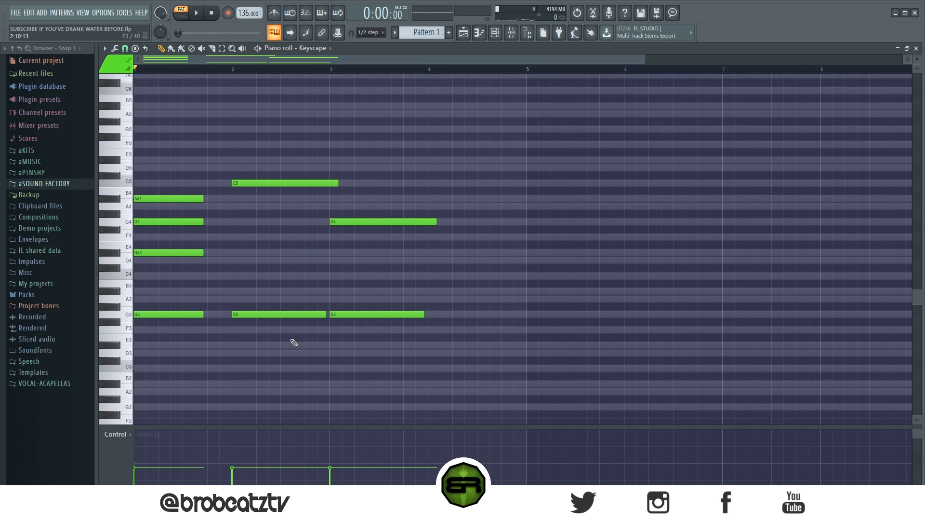
pyautogui.rightClick(181, 198)
pyautogui.rightClick(181, 222)
pyautogui.rightClick(181, 252)
pyautogui.rightClick(181, 314)
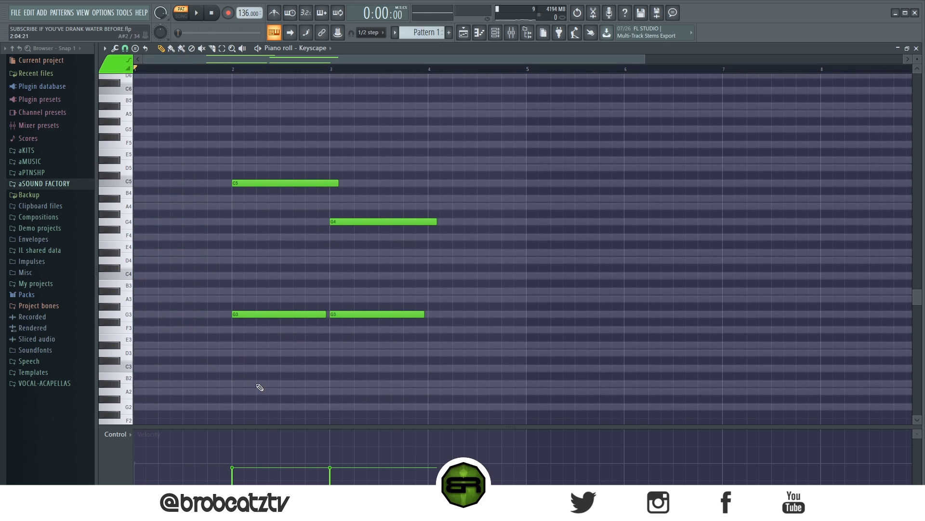
# - Move the G3–C5 and G3–G4 note pairs one bar earlier to start at bar 1, and place the playhead just past the start of bar 3
pyautogui.moveTo(409, 140); pyautogui.dragTo(264, 346)
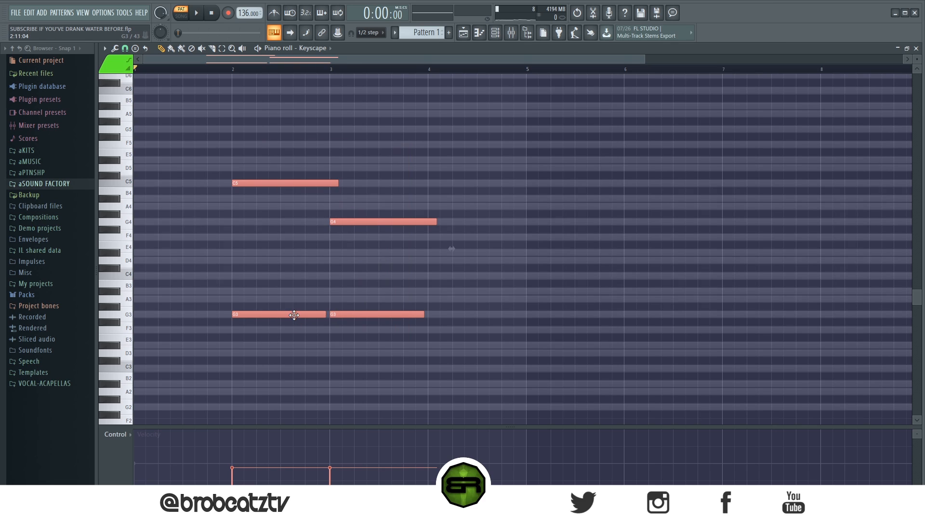
pyautogui.moveTo(294, 316); pyautogui.dragTo(183, 321)
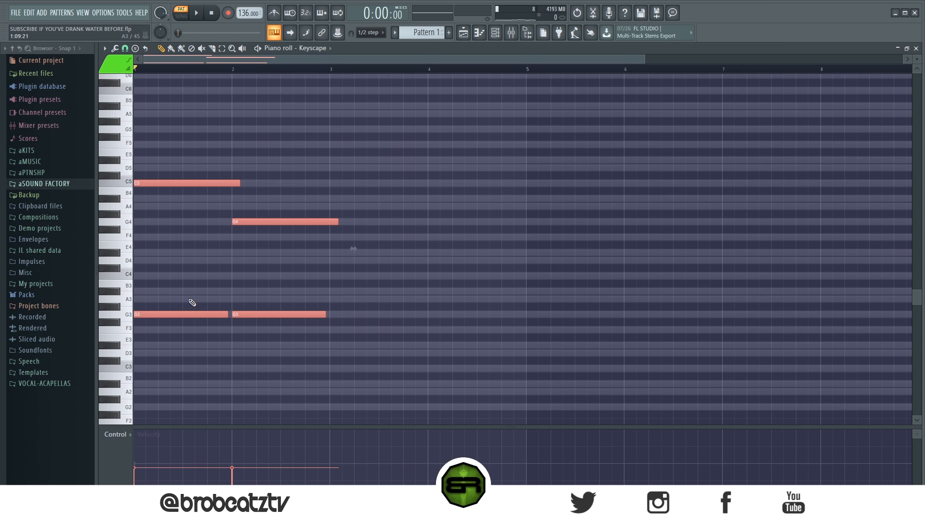
pyautogui.moveTo(248, 208); pyautogui.dragTo(319, 330)
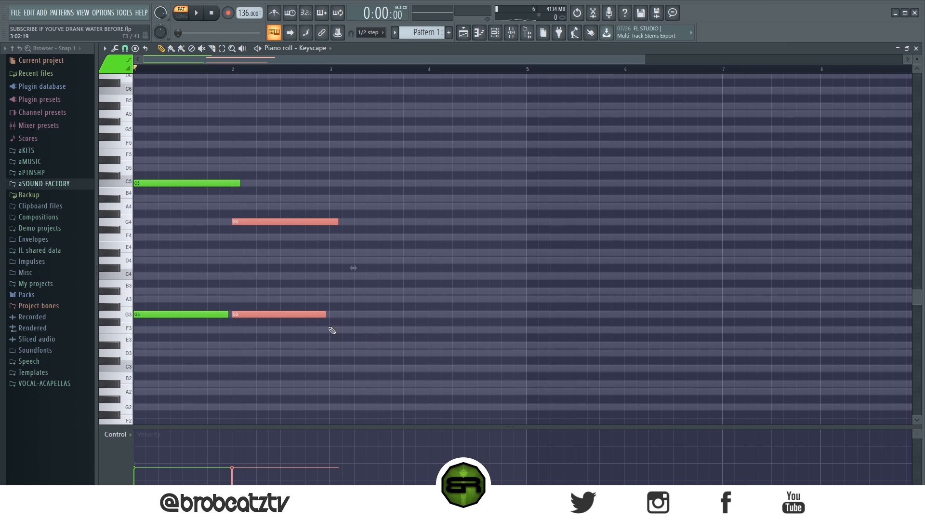
pyautogui.moveTo(157, 68); pyautogui.dragTo(145, 59)
pyautogui.click(159, 70)
pyautogui.click(342, 68)
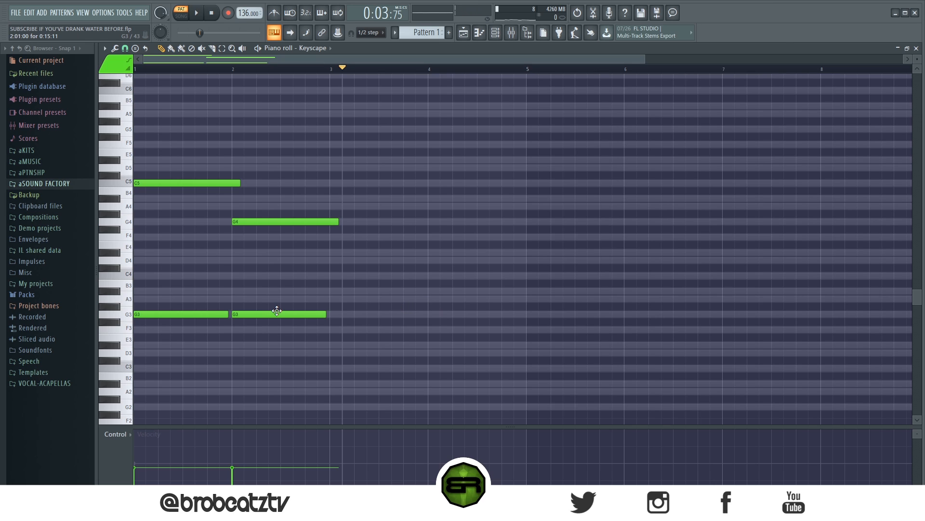
# - Add a high melody of E6, G6, A6, C7, G#6, D6 and C6 above the note pairs
pyautogui.moveTo(322, 182); pyautogui.dragTo(202, 327)
pyautogui.scroll(4, 172, 179)
pyautogui.click(147, 152)
pyautogui.click(221, 129)
pyautogui.click(282, 113)
pyautogui.click(343, 90)
pyautogui.click(380, 121)
pyautogui.moveTo(403, 160); pyautogui.dragTo(404, 167)
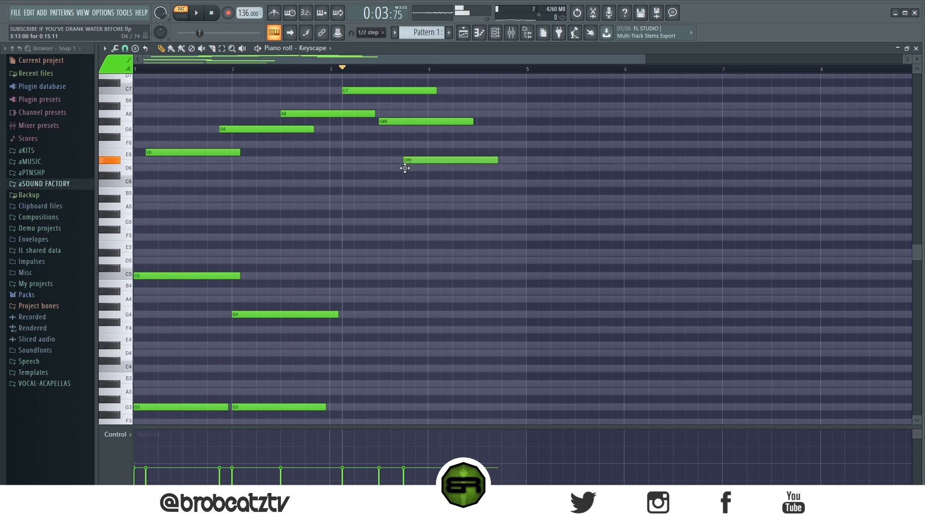
pyautogui.click(414, 183)
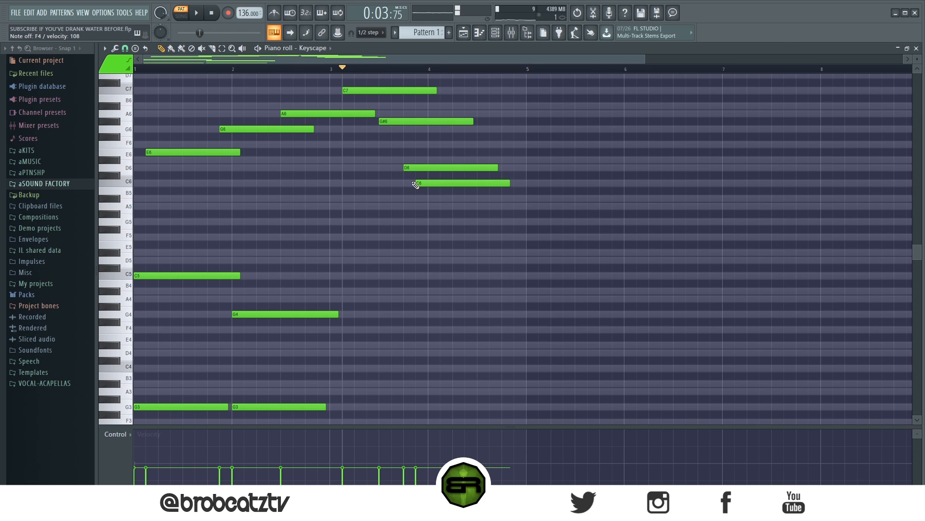
# - Delete all high melody notes and the note pairs beneath them to empty the piano roll
pyautogui.rightClick(448, 168)
pyautogui.rightClick(386, 91)
pyautogui.rightClick(328, 113)
pyautogui.rightClick(284, 129)
pyautogui.rightClick(231, 152)
pyautogui.rightClick(232, 275)
pyautogui.scroll(-3, 230, 298)
pyautogui.rightClick(222, 326)
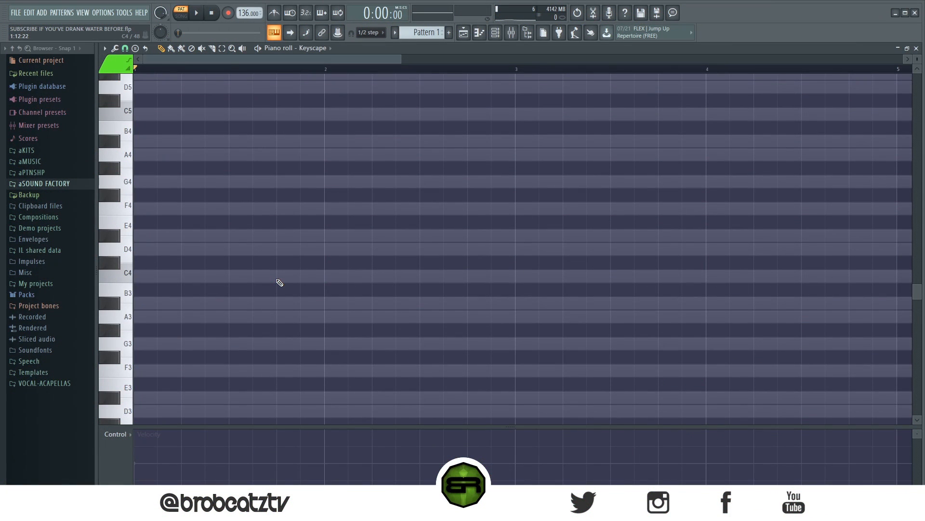
# - Add a G minor chord of G3, A#3 and D4 at the start of bar 1
pyautogui.scroll(-3, 156, 366)
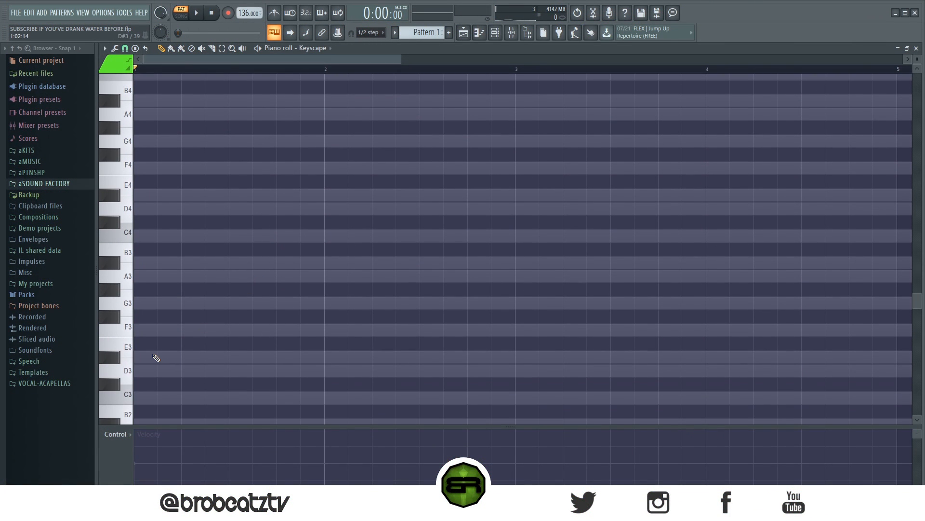
pyautogui.click(145, 304)
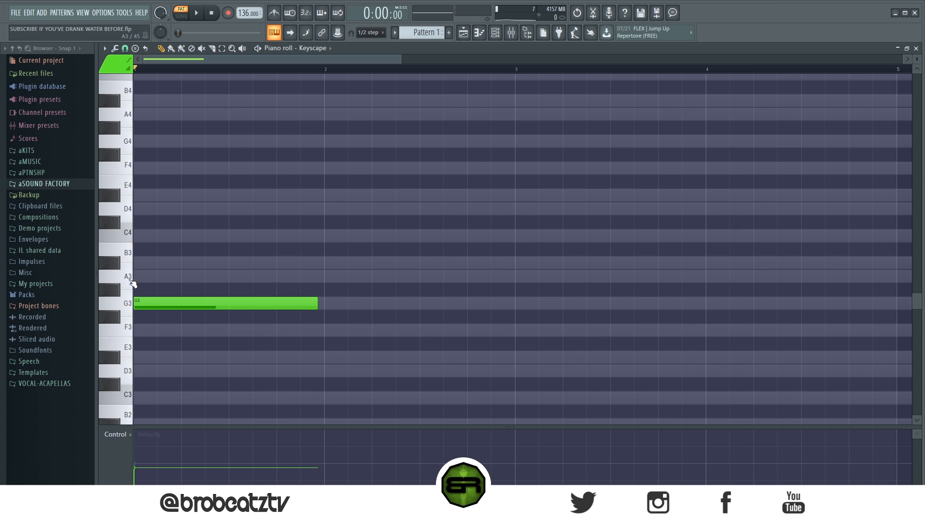
pyautogui.click(140, 263)
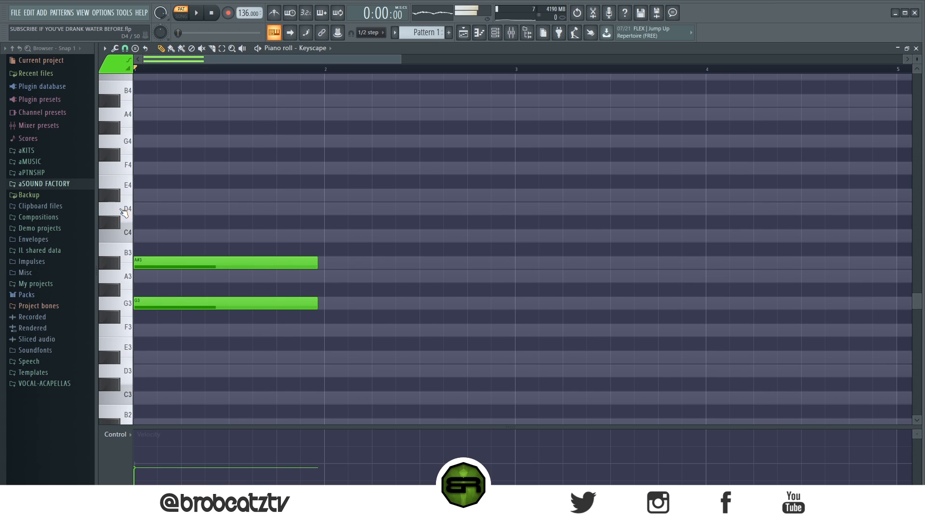
pyautogui.click(147, 209)
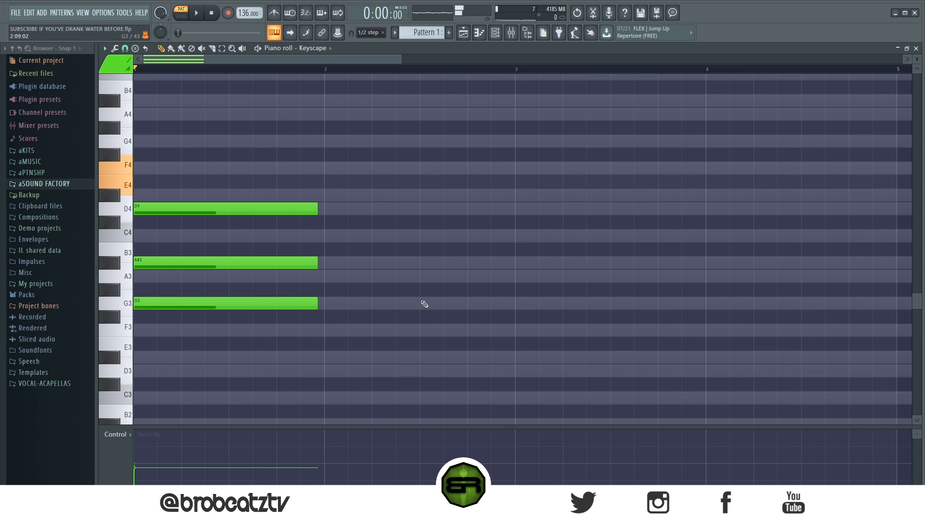
# - Add a C3 and F4 pair at bar 2 and a C3 and C4 pair at bar 3
pyautogui.click(327, 398)
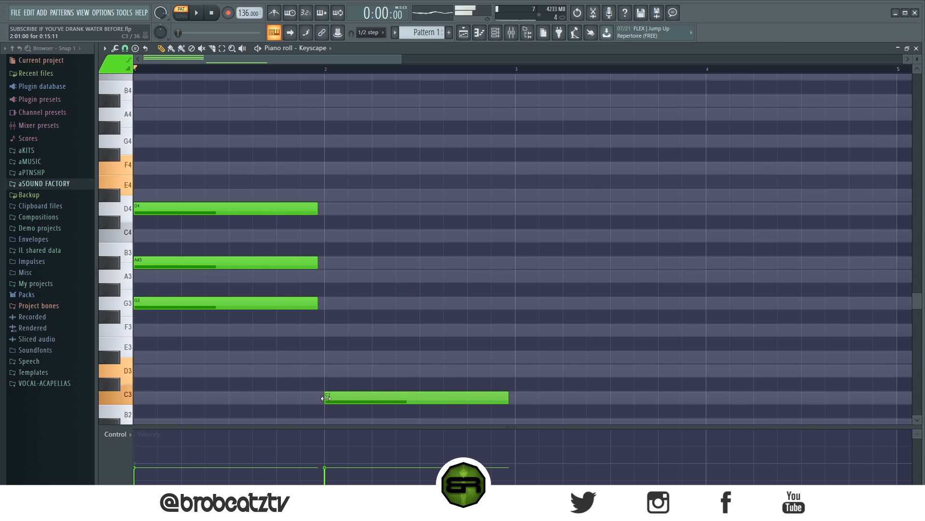
pyautogui.click(327, 167)
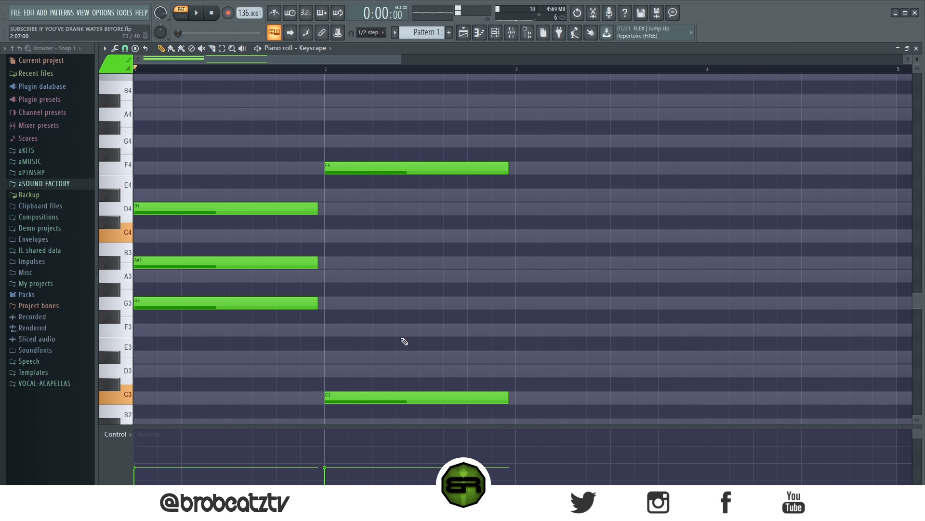
pyautogui.click(517, 236)
pyautogui.click(518, 397)
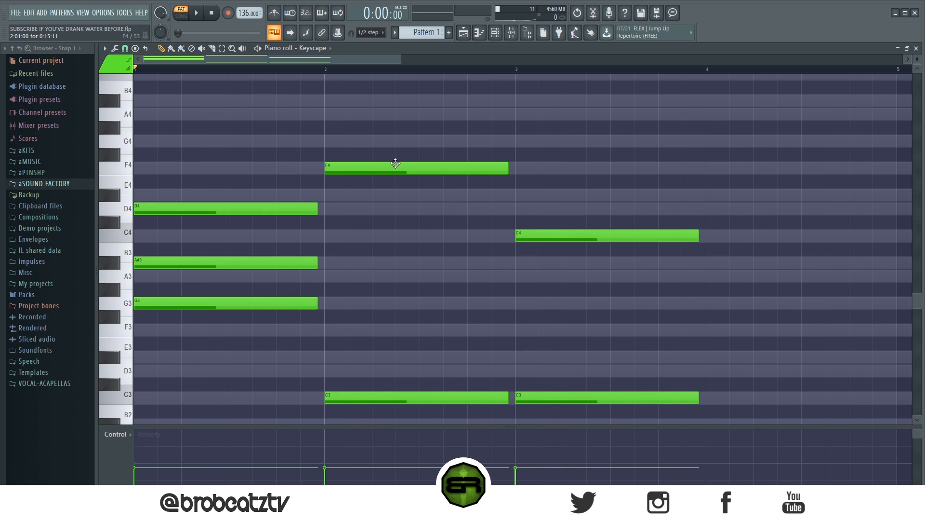
# - Raise the bar 2 and bar 3 note pairs seven semitones so their bass notes sit at G3, and clear the selection
pyautogui.moveTo(682, 164); pyautogui.dragTo(377, 305)
pyautogui.scroll(3, 282, 379)
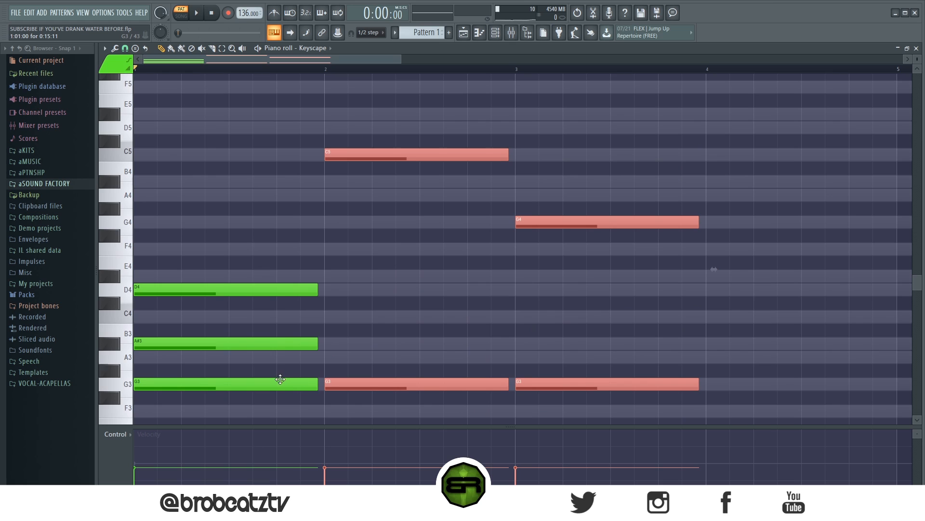
pyautogui.click(415, 289)
pyautogui.moveTo(367, 138); pyautogui.dragTo(422, 419)
pyautogui.click(656, 236)
pyautogui.moveTo(638, 189); pyautogui.dragTo(609, 389)
pyautogui.click(589, 341)
# - Raise the A#3 note of the bar 1 chord by one octave to A#4 and deselect it
pyautogui.moveTo(264, 270); pyautogui.dragTo(223, 386)
pyautogui.scroll(-4, 227, 368)
pyautogui.click(289, 270)
pyautogui.click(268, 266)
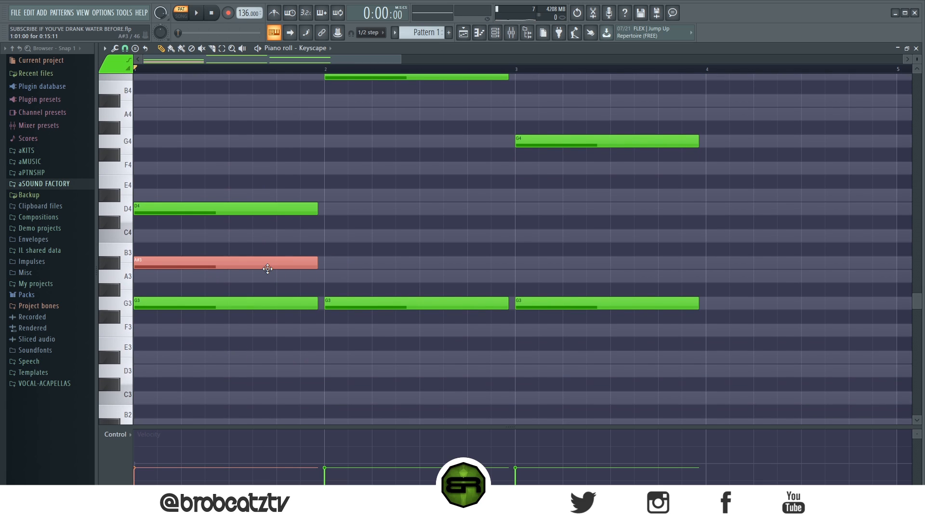
pyautogui.hotkey('ctrl', 'Up')
pyautogui.scroll(10, 299, 255)
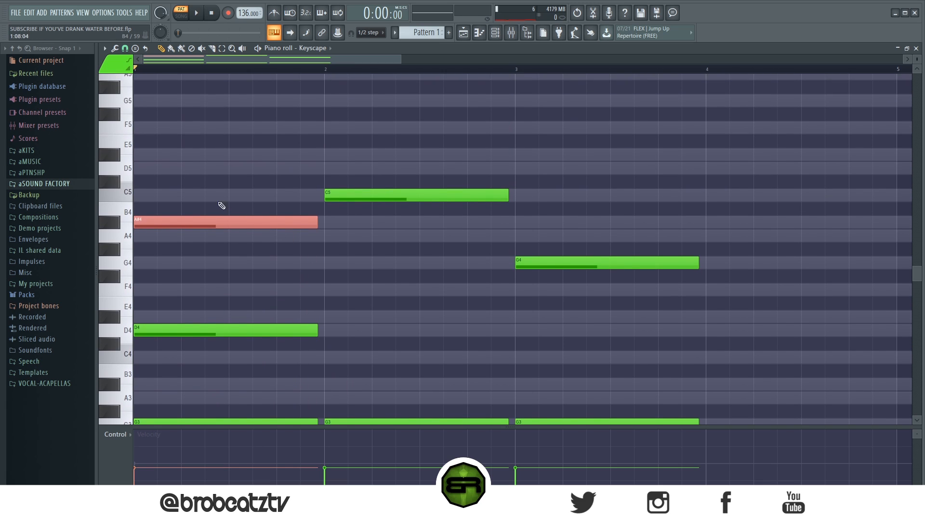
pyautogui.scroll(-4, 218, 225)
pyautogui.click(348, 219)
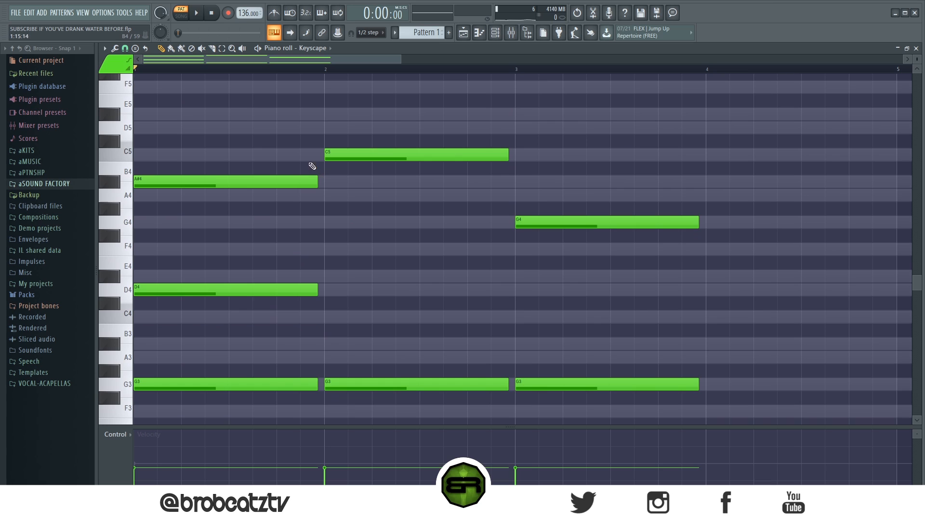
# - Examine the A#4 and C5 top notes of bars 1 and 2 and the empty octaves above them
pyautogui.moveTo(342, 179); pyautogui.dragTo(248, 206)
pyautogui.keyDown('ctrl'); pyautogui.click(326, 174); pyautogui.keyUp('ctrl')
pyautogui.keyDown('ctrl'); pyautogui.click(304, 212); pyautogui.keyUp('ctrl')
pyautogui.moveTo(318, 171); pyautogui.dragTo(294, 195)
pyautogui.click(331, 201)
pyautogui.click(229, 182)
pyautogui.moveTo(228, 182)
pyautogui.mouseDown()
pyautogui.moveTo(228, 118)
pyautogui.moveTo(224, 185)
pyautogui.mouseUp()
pyautogui.keyDown('ctrl'); pyautogui.click(226, 197); pyautogui.keyUp('ctrl')
pyautogui.scroll(2, 221, 165)
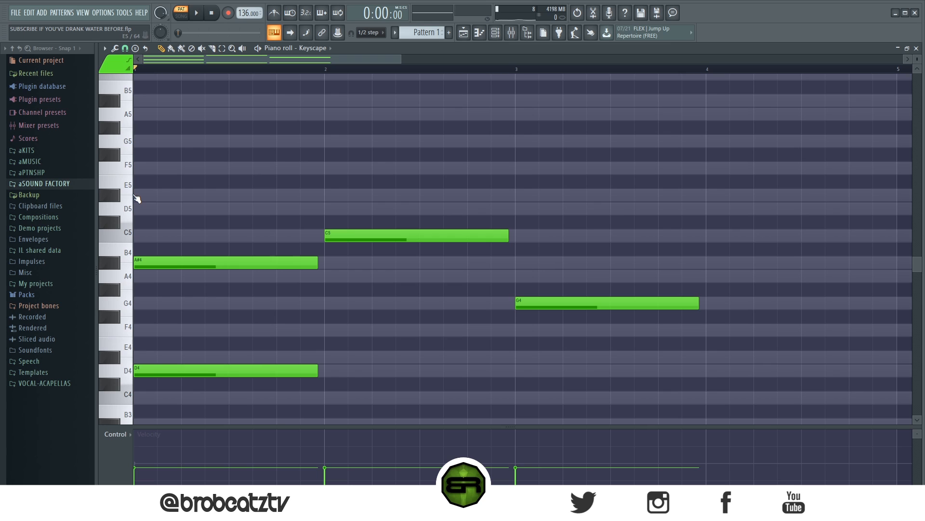
pyautogui.scroll(5, 191, 219)
pyautogui.scroll(-4, 217, 200)
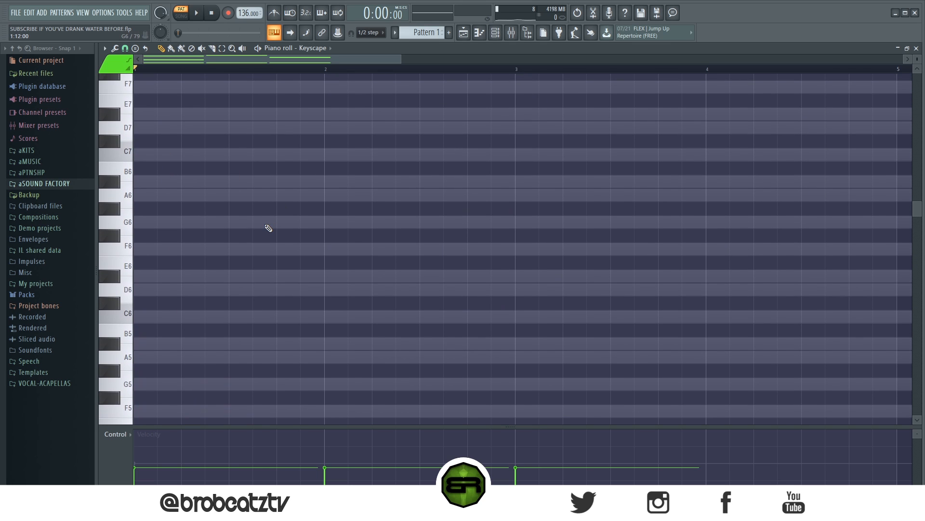
pyautogui.scroll(2, 267, 225)
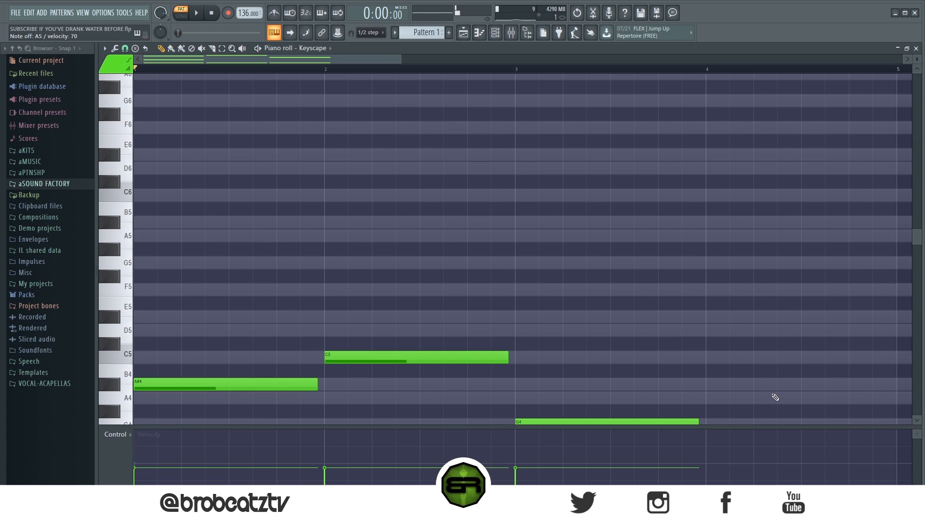
# - Delete the C5 and G3 notes in bar 2 and the G4 and G3 notes in bar 3
pyautogui.scroll(-7, 481, 281)
pyautogui.scroll(3, 362, 249)
pyautogui.rightClick(414, 155)
pyautogui.rightClick(425, 384)
pyautogui.rightClick(579, 383)
pyautogui.rightClick(605, 222)
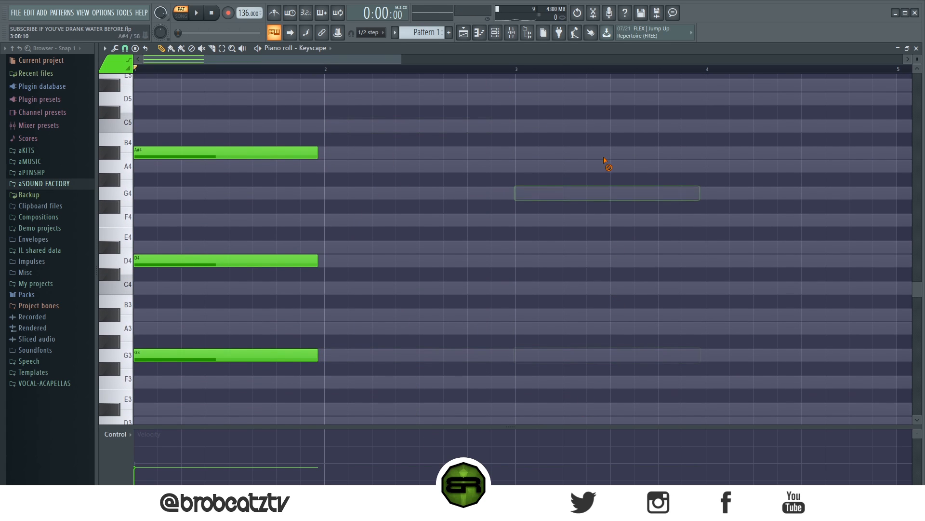
# - Add a chord of A#3, D#4 and A4 at the start of bar 2
pyautogui.moveTo(270, 137); pyautogui.dragTo(172, 409)
pyautogui.keyDown('ctrl'); pyautogui.click(433, 401); pyautogui.keyUp('ctrl')
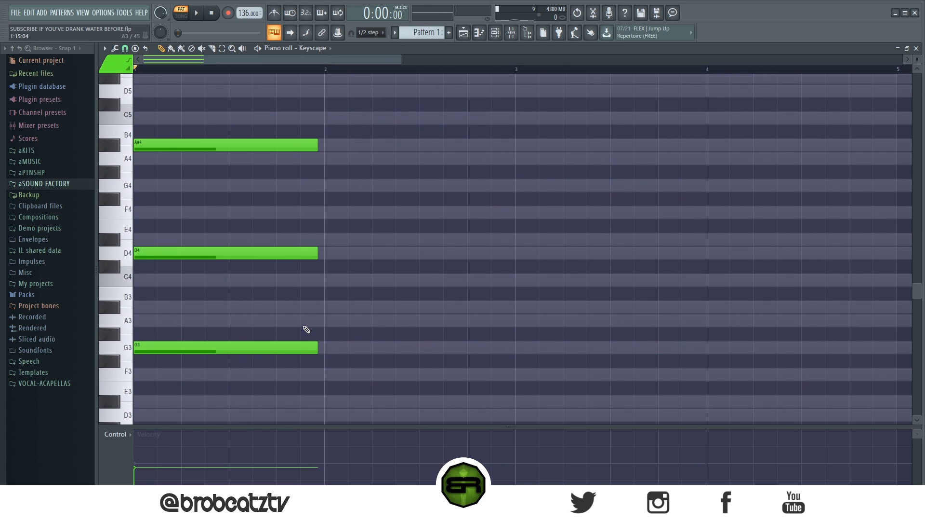
pyautogui.click(340, 309)
pyautogui.click(331, 240)
pyautogui.click(332, 159)
# - Audition the two chords, lower the D#4 note in bar 2 to D4, and restart playback
pyautogui.press('space')
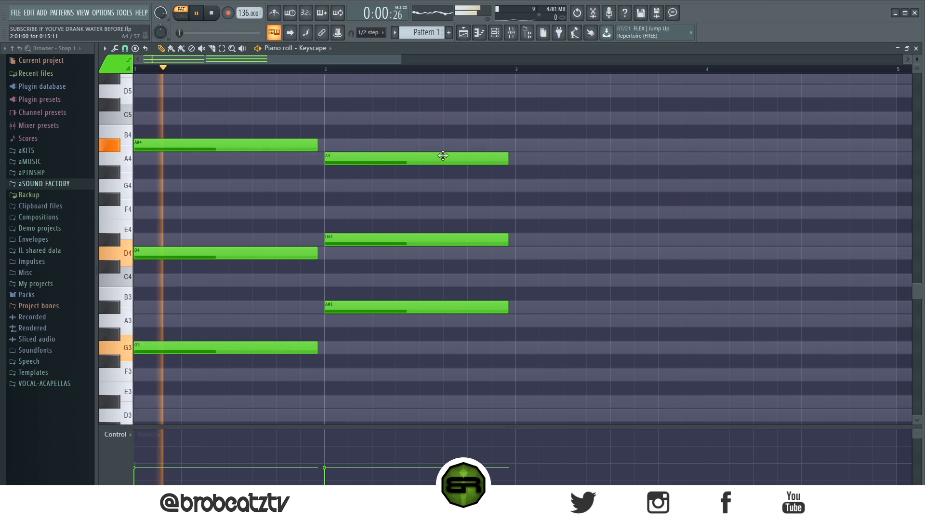
pyautogui.moveTo(409, 240); pyautogui.dragTo(409, 253)
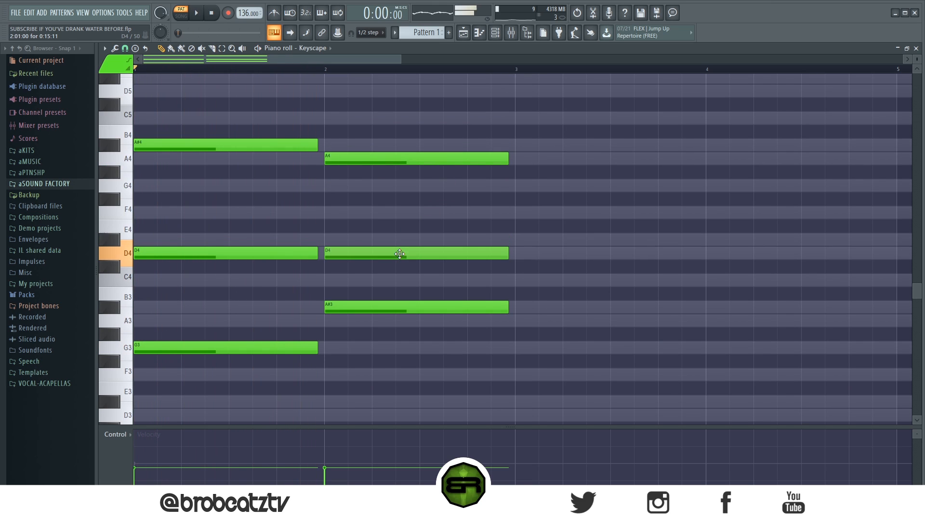
pyautogui.press('space')
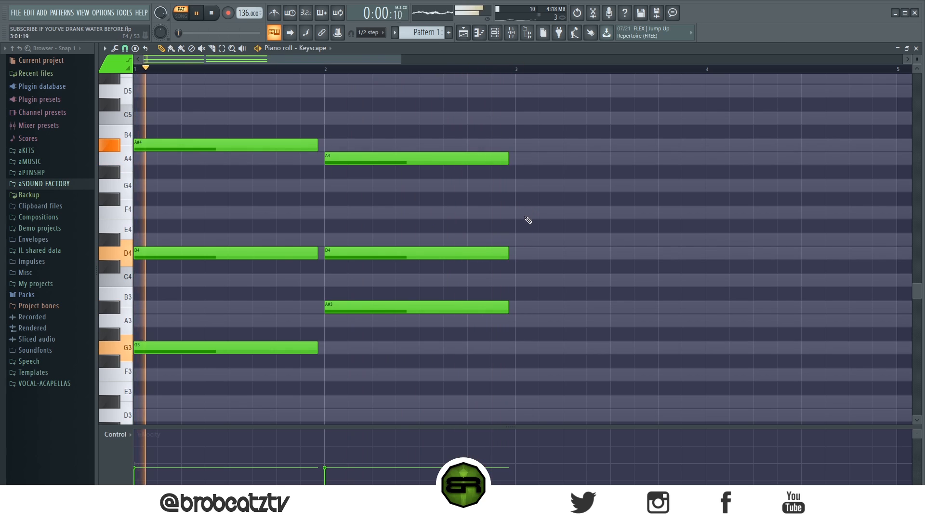
# - Add a chord of C4, F4 and A4 at bar 3 while the pattern loops, and stop playback
pyautogui.click(516, 279)
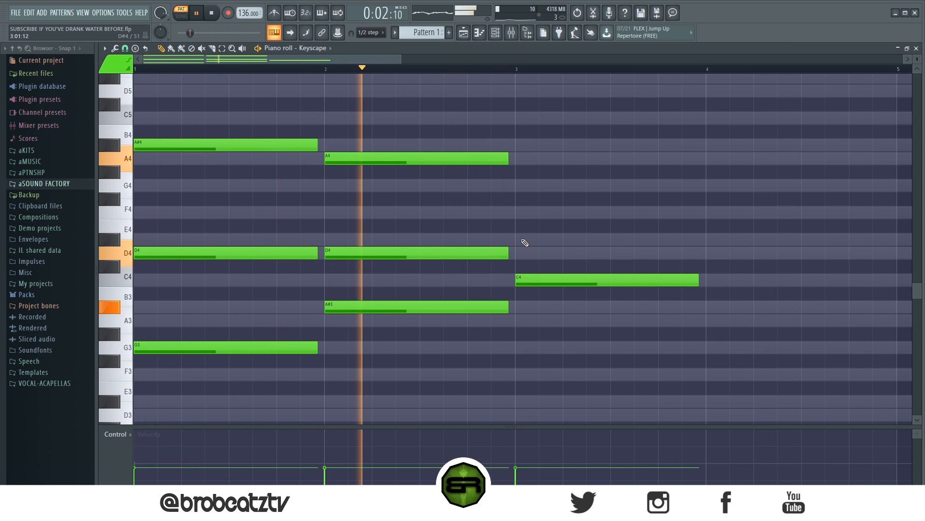
pyautogui.click(520, 212)
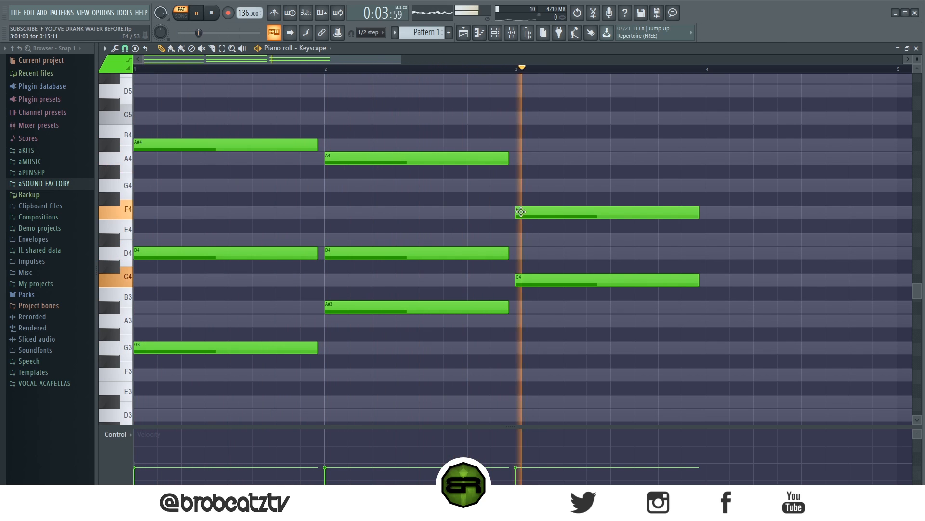
pyautogui.click(520, 158)
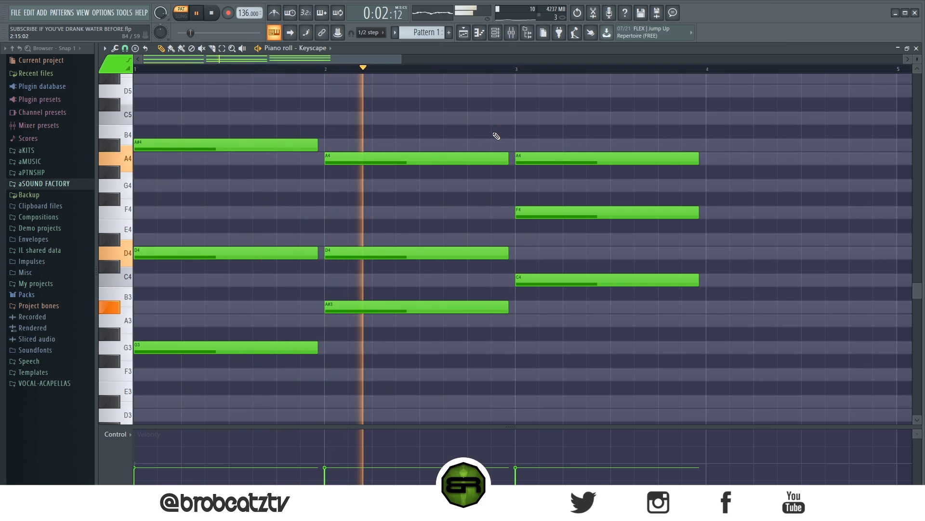
pyautogui.press('space')
# - Duplicate the bar 3 chord into bar 4 and add a G4 note to the copy
pyautogui.moveTo(583, 145); pyautogui.dragTo(554, 289)
pyautogui.hotkey('ctrl', 'b')
pyautogui.click(718, 193)
pyautogui.click(706, 187)
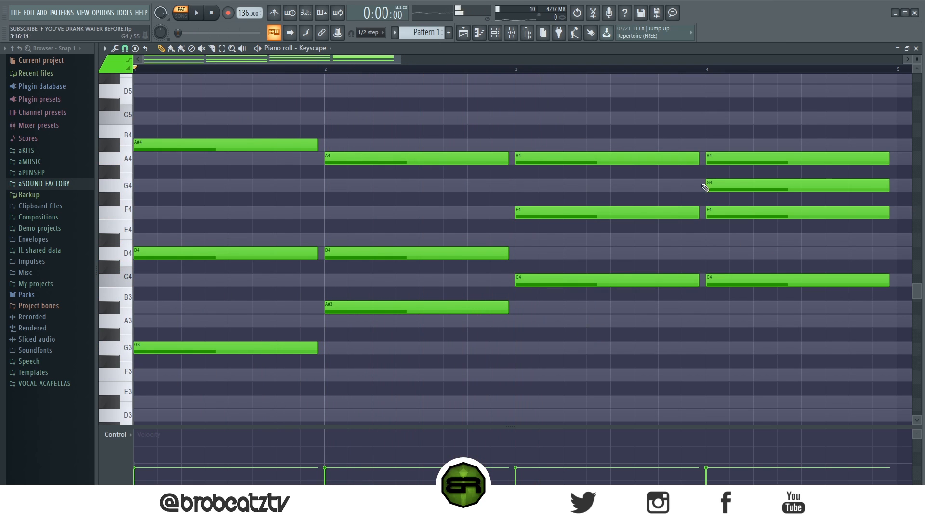
# - Select every note of the four-bar progression and play it back
pyautogui.moveTo(147, 97); pyautogui.dragTo(727, 290)
pyautogui.keyDown('ctrl'); pyautogui.click(751, 317); pyautogui.keyUp('ctrl')
pyautogui.moveTo(781, 368); pyautogui.dragTo(166, 137)
pyautogui.scroll(-2, 227, 69)
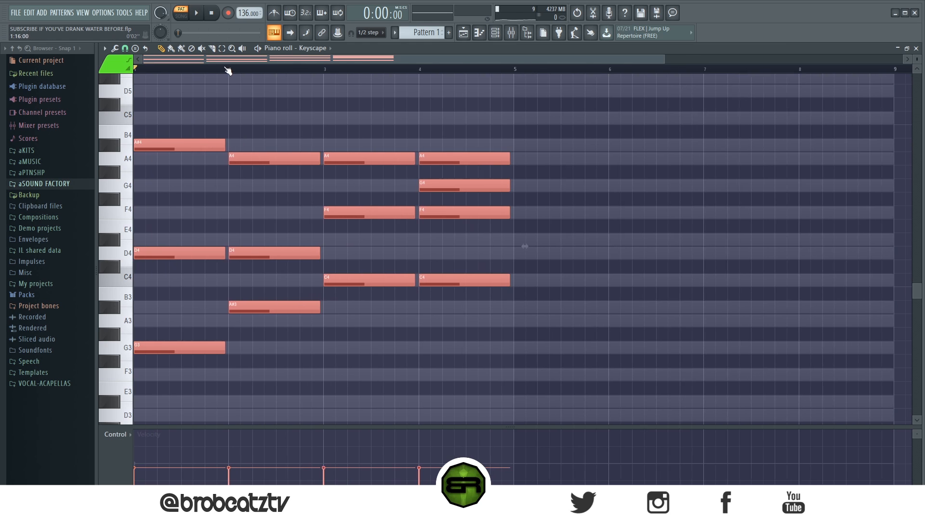
pyautogui.scroll(1, 235, 87)
pyautogui.scroll(1, 252, 69)
pyautogui.press('space')
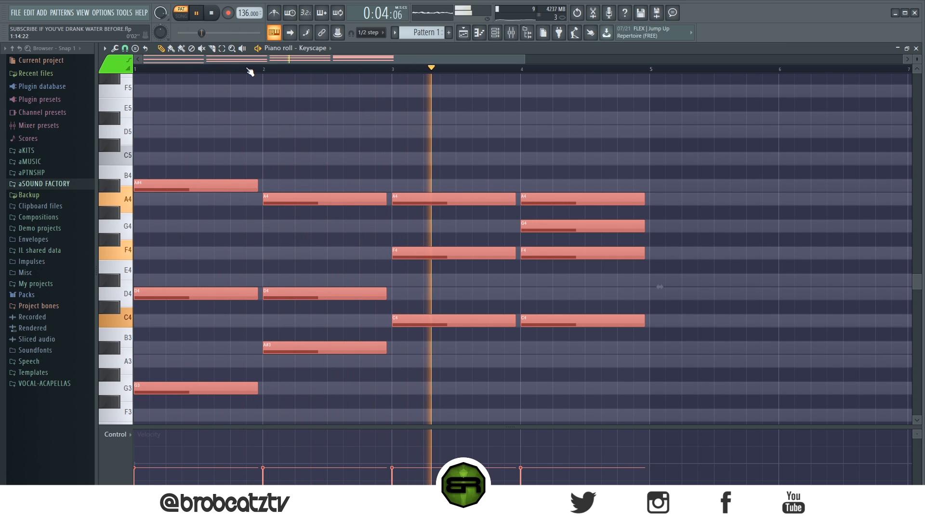
pyautogui.press('space')
# - Clear the selection on the four-bar chord progression
pyautogui.scroll(4, 249, 68)
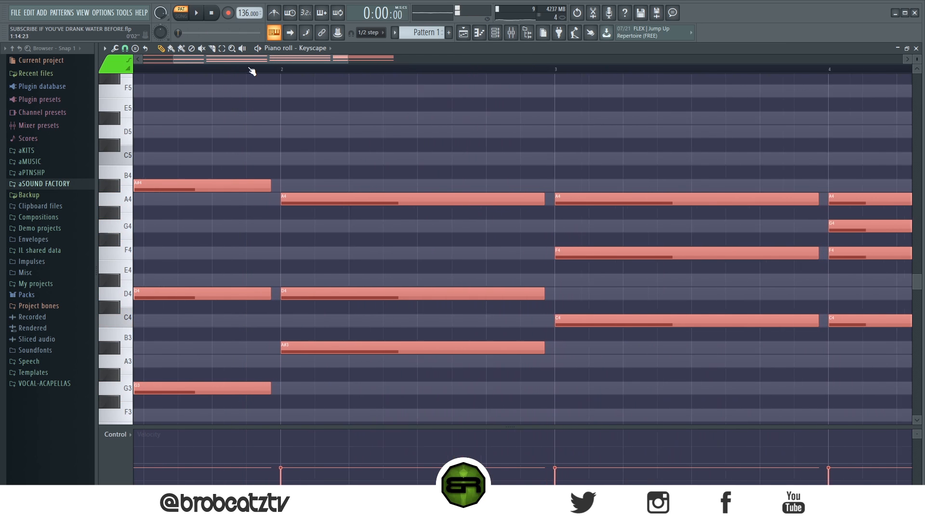
pyautogui.scroll(-2, 229, 71)
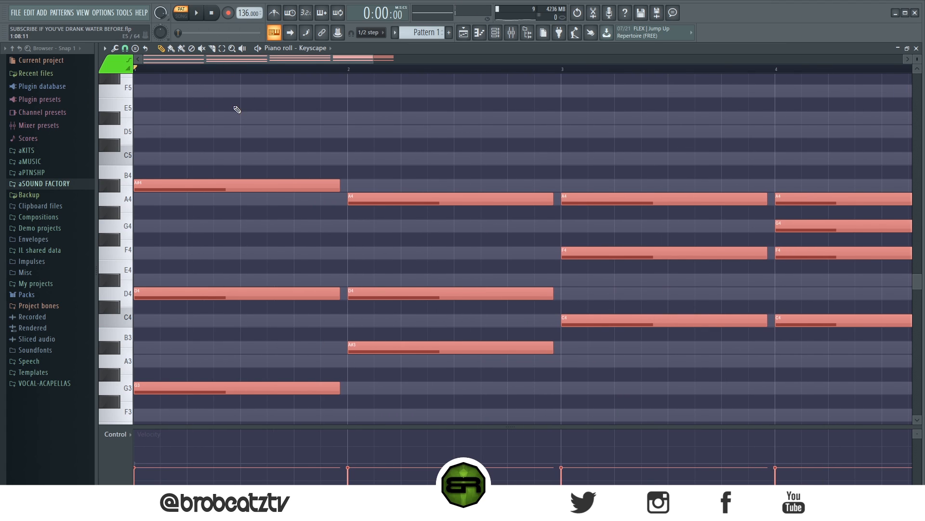
pyautogui.scroll(-3, 253, 72)
pyautogui.moveTo(568, 152); pyautogui.dragTo(43, 434)
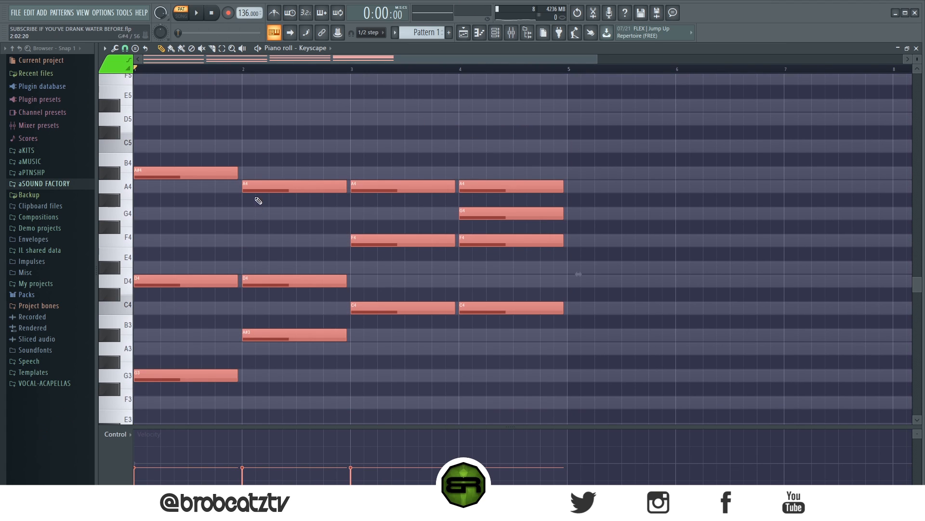
pyautogui.keyDown('ctrl'); pyautogui.click(188, 219); pyautogui.keyUp('ctrl')
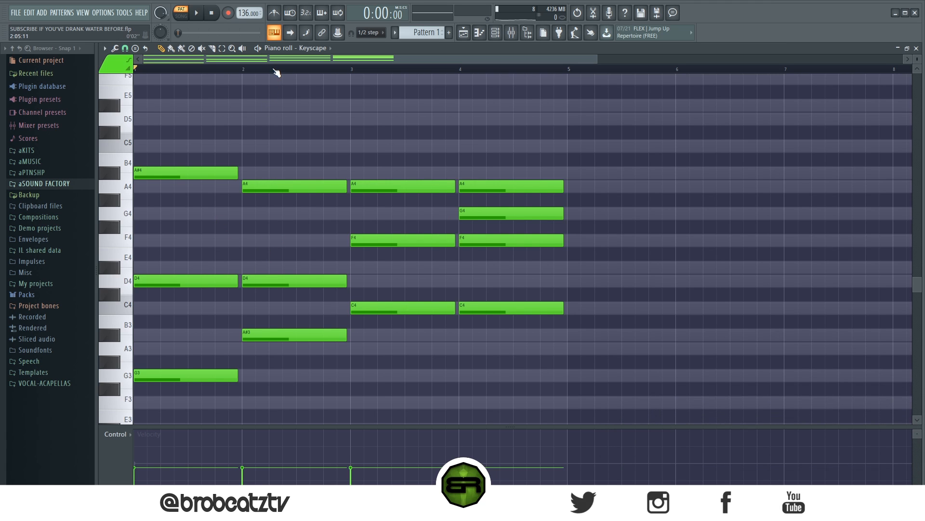
pyautogui.scroll(2, 278, 58)
pyautogui.moveTo(278, 60); pyautogui.dragTo(232, 61)
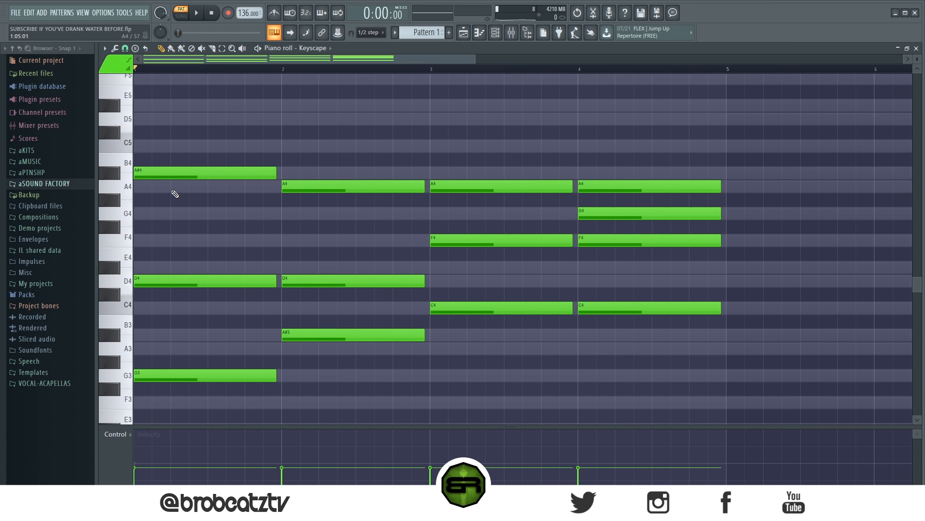
pyautogui.moveTo(192, 126); pyautogui.dragTo(147, 341)
pyautogui.keyDown('ctrl'); pyautogui.click(184, 214); pyautogui.keyUp('ctrl')
pyautogui.moveTo(152, 278)
pyautogui.mouseDown()
pyautogui.moveTo(202, 310)
pyautogui.moveTo(198, 281)
pyautogui.mouseUp()
pyautogui.click(205, 311)
pyautogui.moveTo(198, 301); pyautogui.dragTo(167, 378)
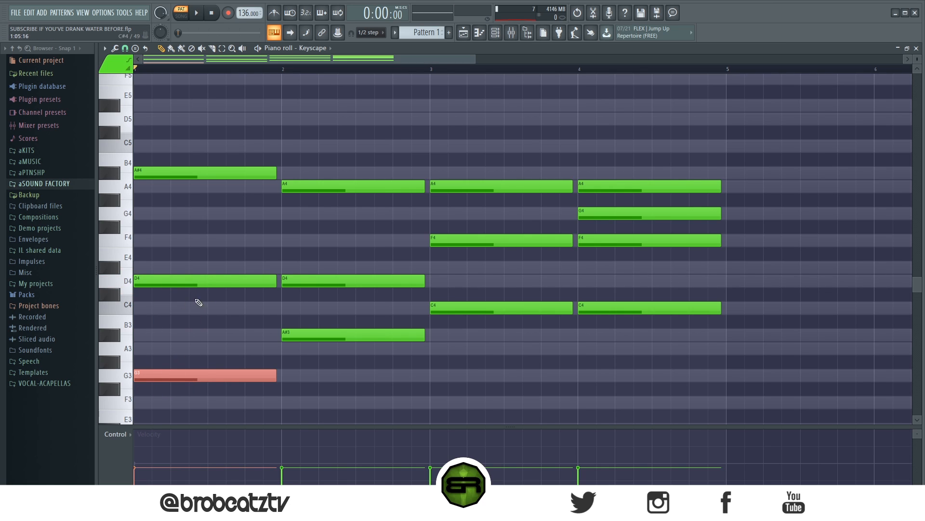
# - Slightly raise the velocity of the D4 and A#4 notes in the bar 1 chord, leaving out G3, and deselect them
pyautogui.moveTo(171, 336); pyautogui.dragTo(178, 172)
pyautogui.click(140, 476)
pyautogui.moveTo(142, 479); pyautogui.dragTo(145, 465)
pyautogui.click(165, 336)
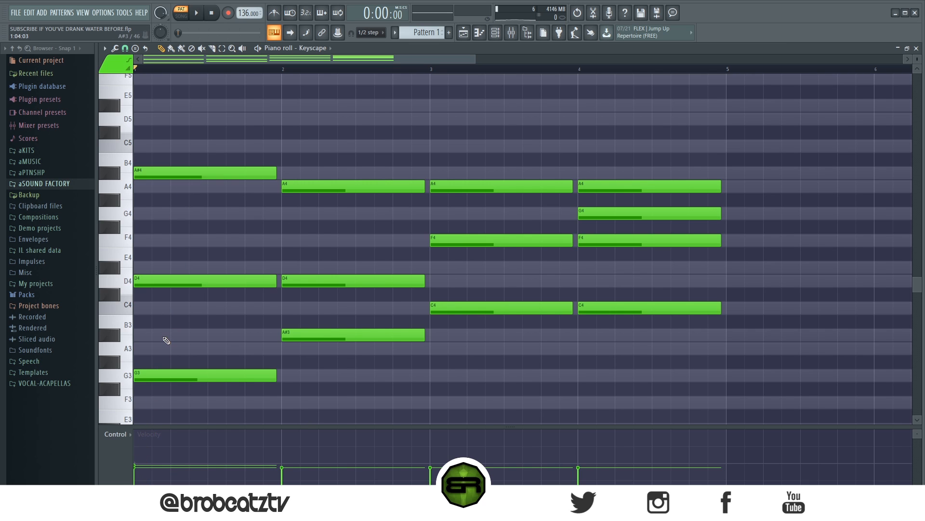
pyautogui.scroll(2, 237, 69)
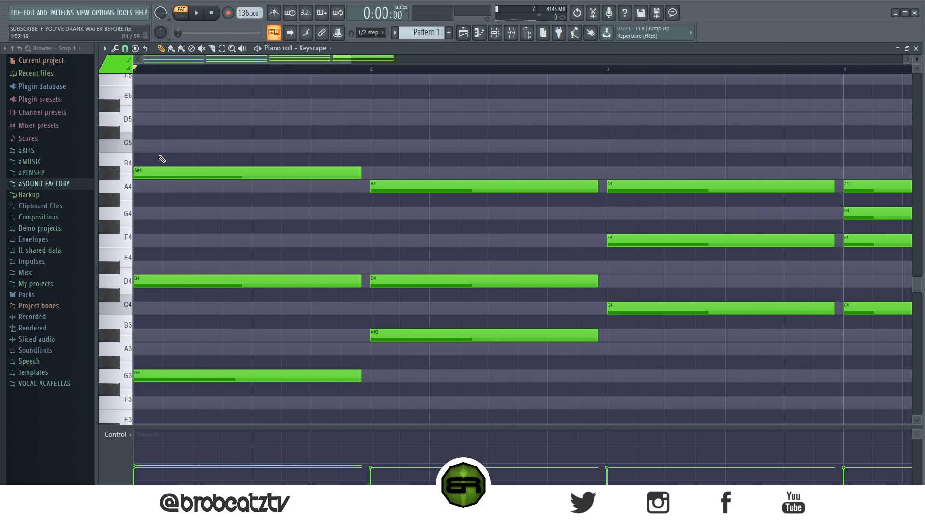
# - Try a louder, later-starting A#4 in the bar 1 chord, play it, and return it to the bar start with a slightly raised velocity
pyautogui.moveTo(159, 152); pyautogui.dragTo(149, 205)
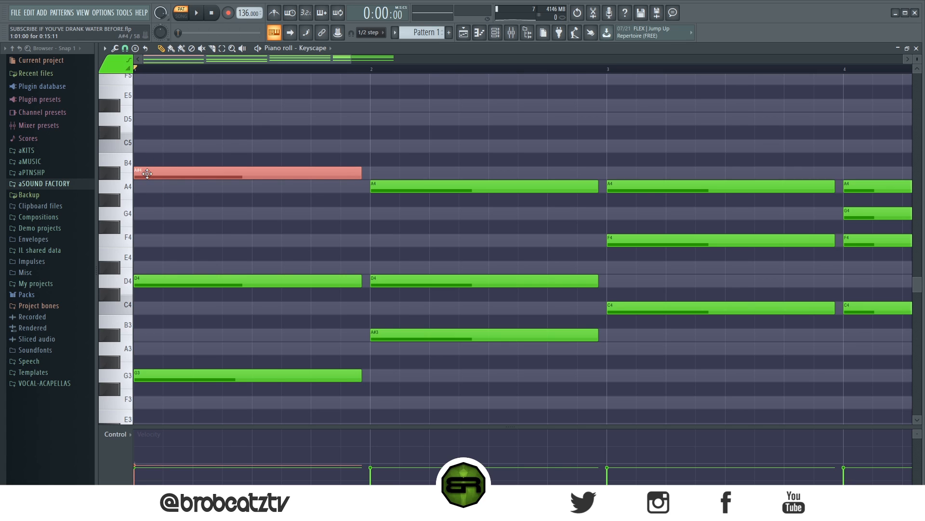
pyautogui.moveTo(166, 169); pyautogui.dragTo(201, 169)
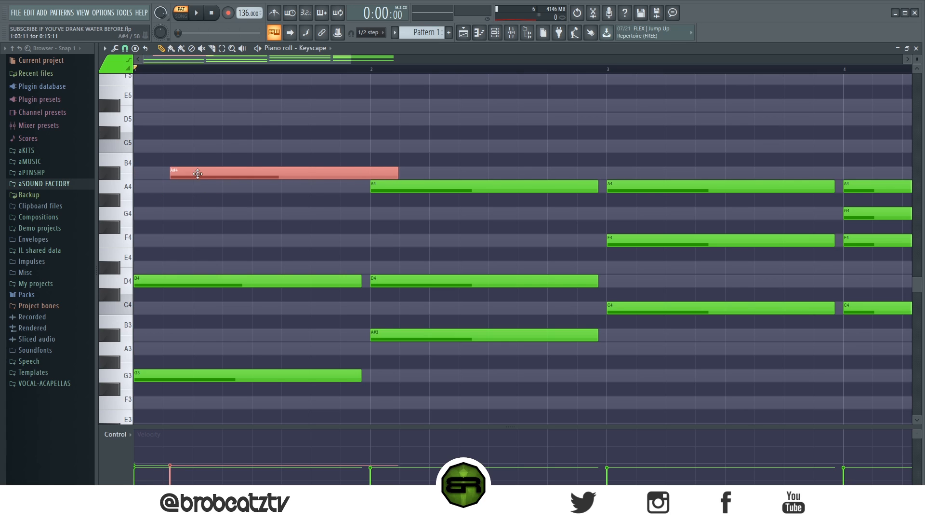
pyautogui.click(215, 127)
pyautogui.press('space')
pyautogui.press('space')
pyautogui.scroll(-4, 215, 170)
pyautogui.moveTo(206, 141); pyautogui.dragTo(178, 169)
# - Try a louder, later-starting D4 in the bar 1 chord, play it, and move it back to the bar start
pyautogui.moveTo(160, 271); pyautogui.dragTo(193, 287)
pyautogui.scroll(3, 160, 287)
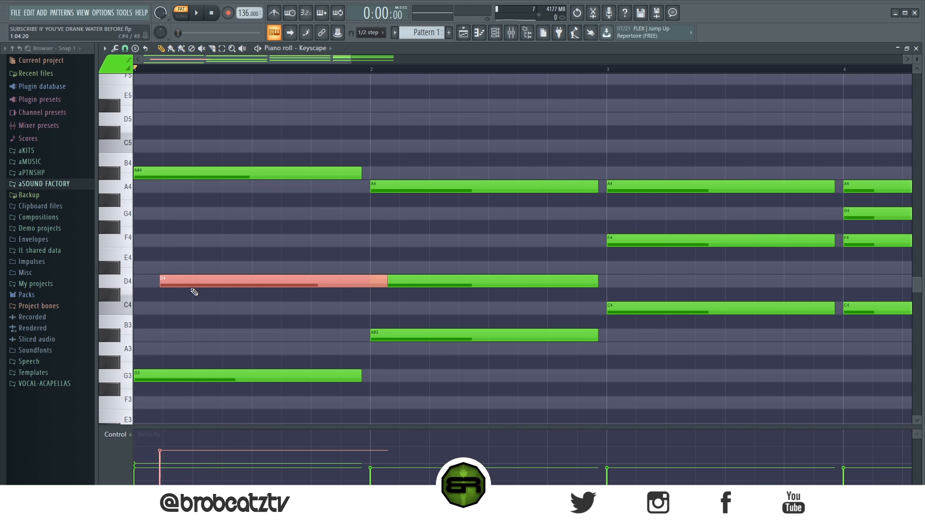
pyautogui.press('space')
pyautogui.press('space')
pyautogui.moveTo(192, 285)
pyautogui.mouseDown()
pyautogui.moveTo(178, 273)
pyautogui.moveTo(182, 289)
pyautogui.mouseUp()
pyautogui.scroll(-3, 183, 292)
pyautogui.click(204, 271)
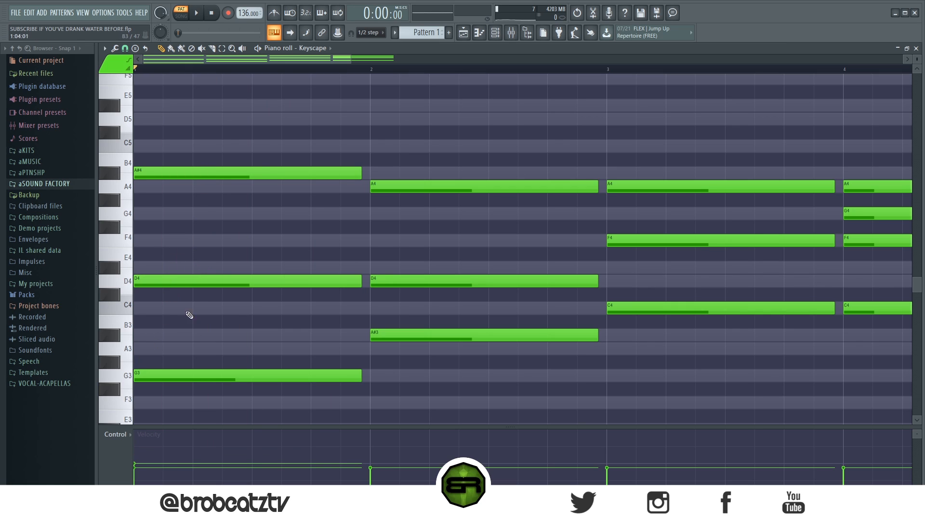
# - Shift bar 1's D4 and A#4 slightly later, with D4 entering last at a lower velocity, and play the chord
pyautogui.moveTo(178, 276); pyautogui.dragTo(187, 275)
pyautogui.moveTo(171, 173); pyautogui.dragTo(177, 172)
pyautogui.moveTo(142, 286); pyautogui.dragTo(207, 299)
pyautogui.scroll(-3, 224, 298)
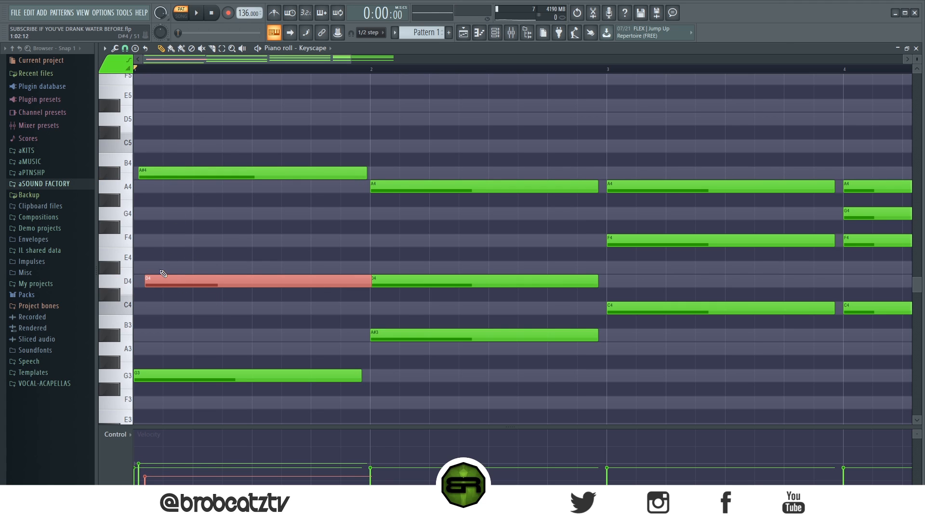
pyautogui.click(181, 301)
pyautogui.press('space')
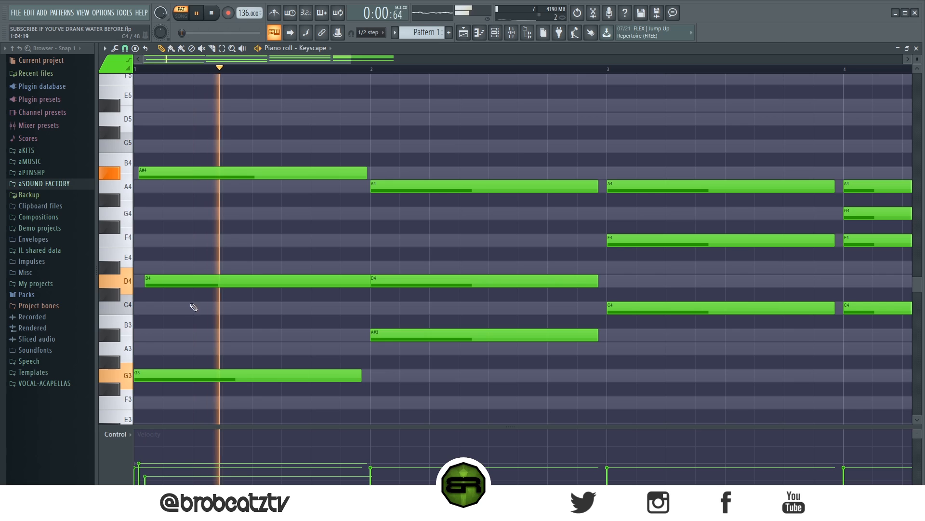
pyautogui.press('space')
# - Select the bar 1 chord and shorten its three notes together so they end before bar 2
pyautogui.moveTo(303, 112); pyautogui.dragTo(295, 413)
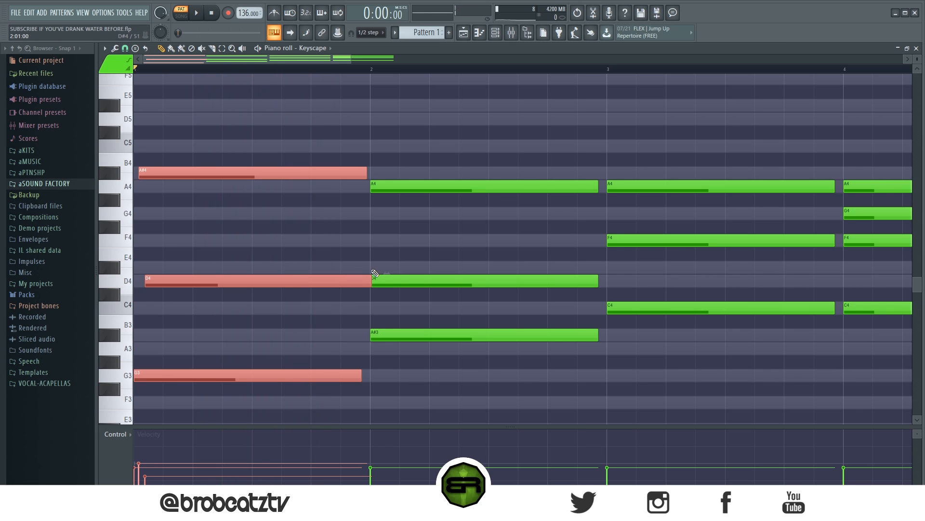
pyautogui.moveTo(370, 281); pyautogui.dragTo(351, 281)
pyautogui.click(295, 255)
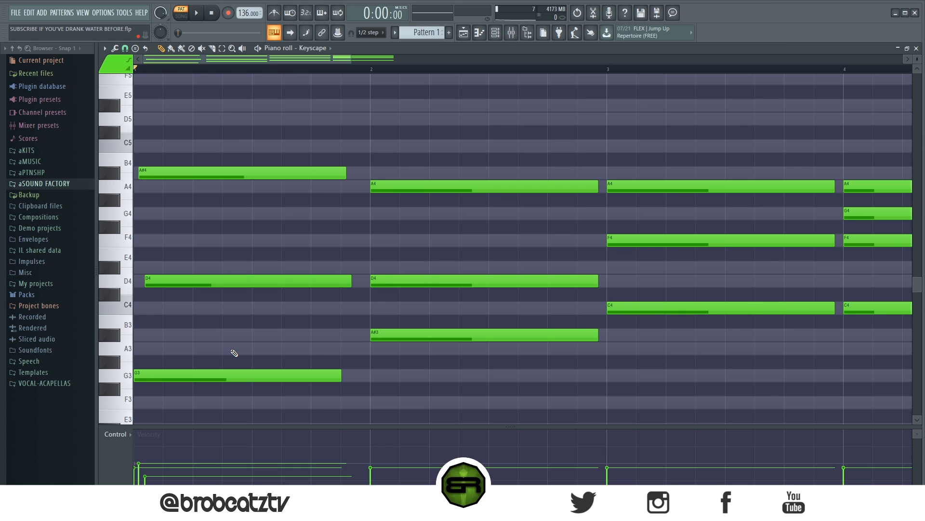
# - Stagger the bar 1 note endings by shortening G3 the most and trimming A#4 and D4 individually, and play the chord
pyautogui.moveTo(330, 153); pyautogui.dragTo(324, 413)
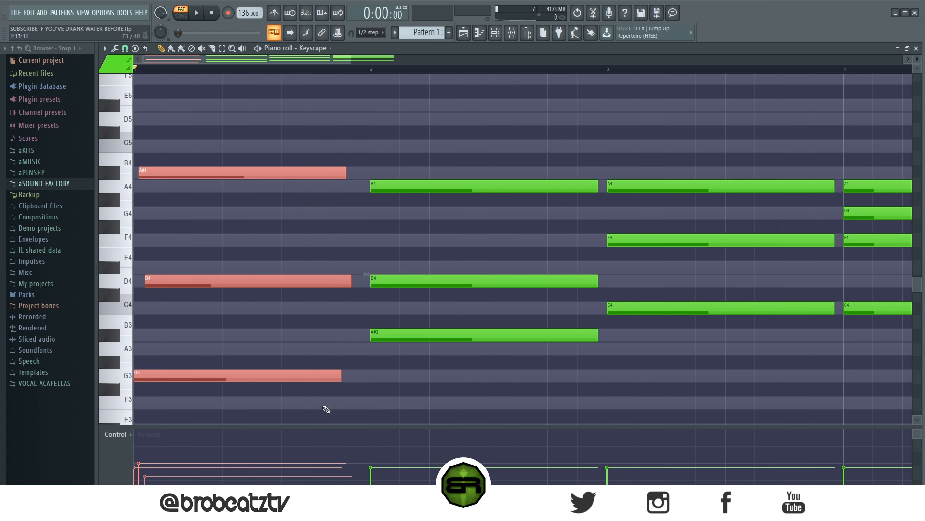
pyautogui.moveTo(342, 377)
pyautogui.mouseDown()
pyautogui.moveTo(611, 376)
pyautogui.moveTo(584, 393)
pyautogui.moveTo(609, 378)
pyautogui.moveTo(342, 376)
pyautogui.mouseUp()
pyautogui.click(337, 375)
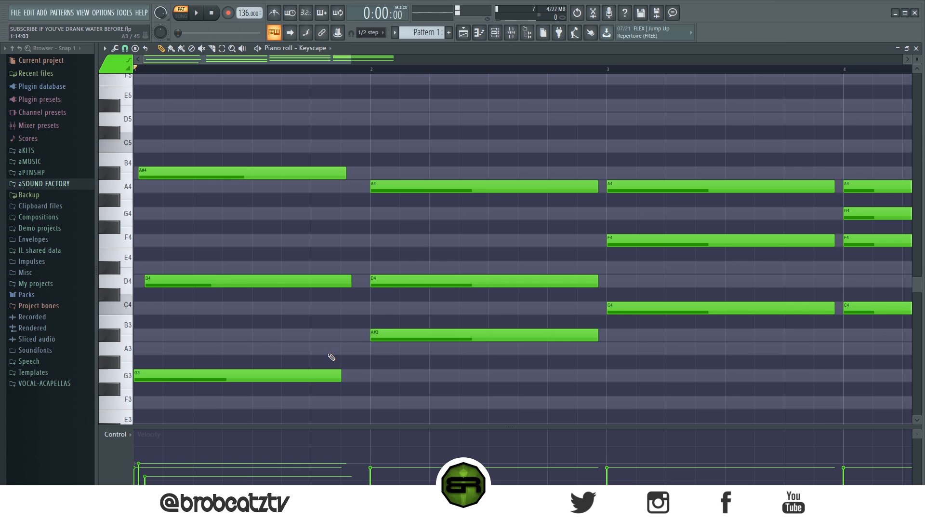
pyautogui.moveTo(341, 372); pyautogui.dragTo(283, 387)
pyautogui.moveTo(269, 343); pyautogui.dragTo(220, 342)
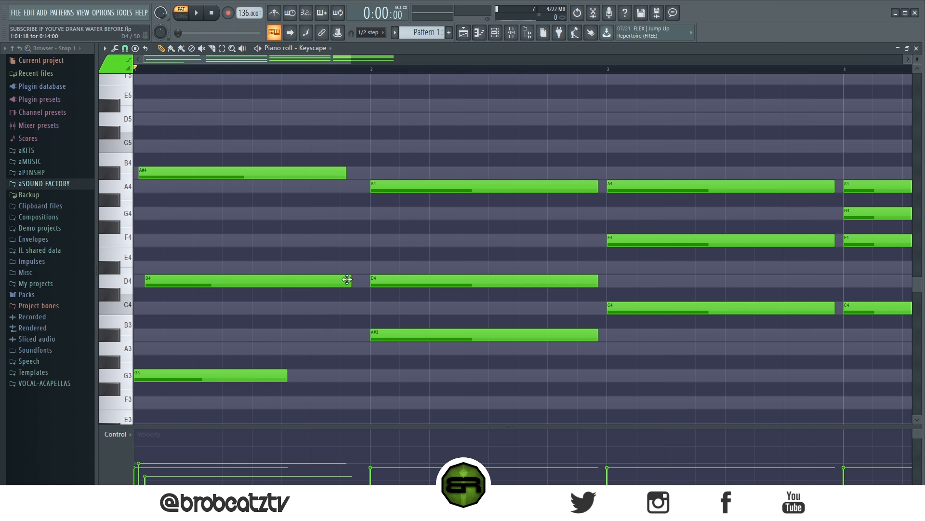
pyautogui.moveTo(350, 280); pyautogui.dragTo(328, 280)
pyautogui.moveTo(345, 172); pyautogui.dragTo(311, 173)
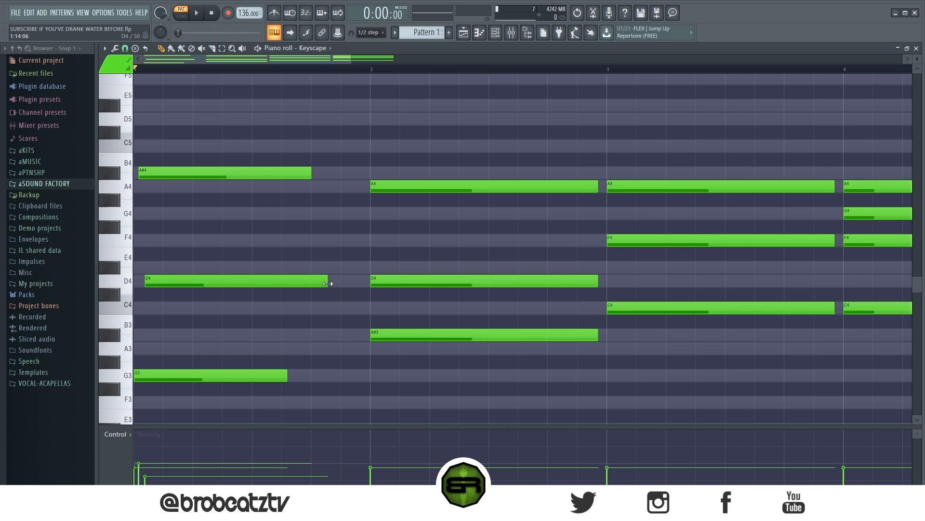
pyautogui.press('space')
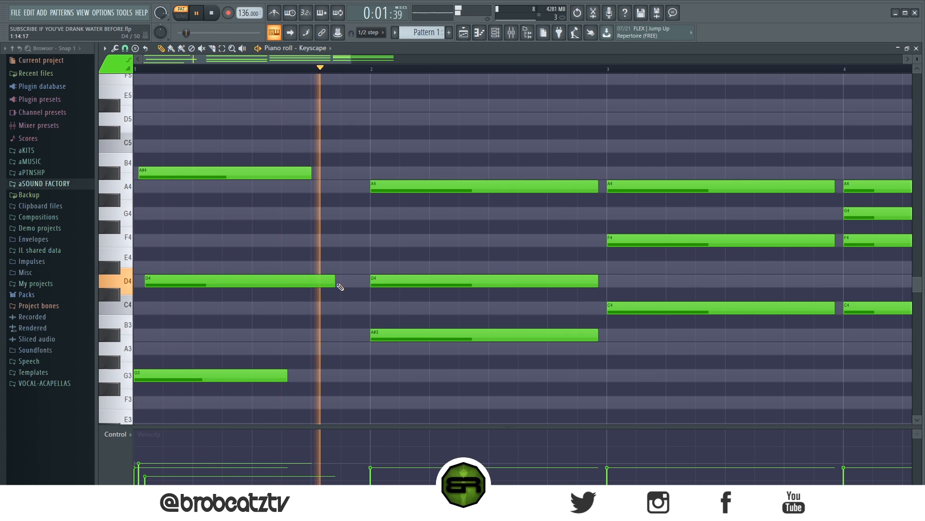
pyautogui.press('space')
# - Fine-tune the bar 1 note lengths so G3 ends first and D4 ends just after A#4, and play the result
pyautogui.moveTo(334, 280); pyautogui.dragTo(310, 285)
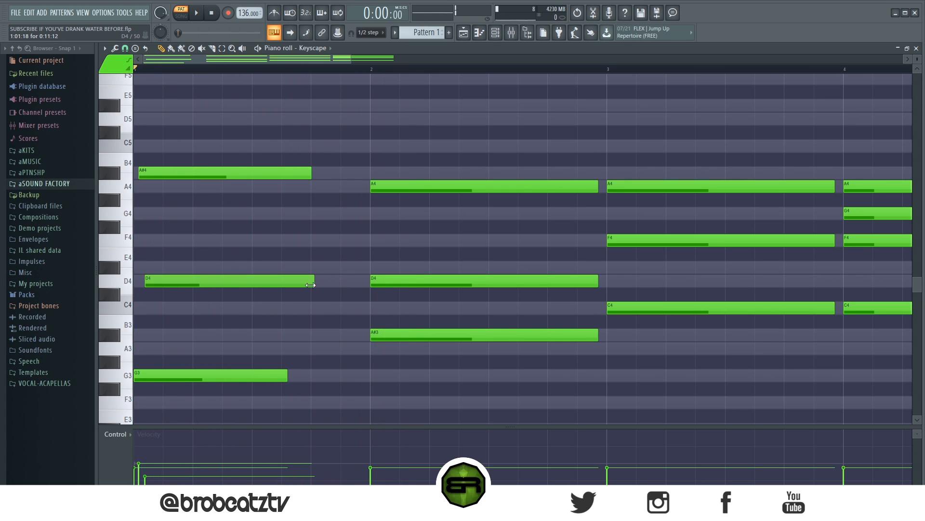
pyautogui.moveTo(314, 174); pyautogui.dragTo(321, 174)
pyautogui.moveTo(288, 375); pyautogui.dragTo(292, 375)
pyautogui.press('space')
pyautogui.moveTo(314, 280); pyautogui.dragTo(324, 281)
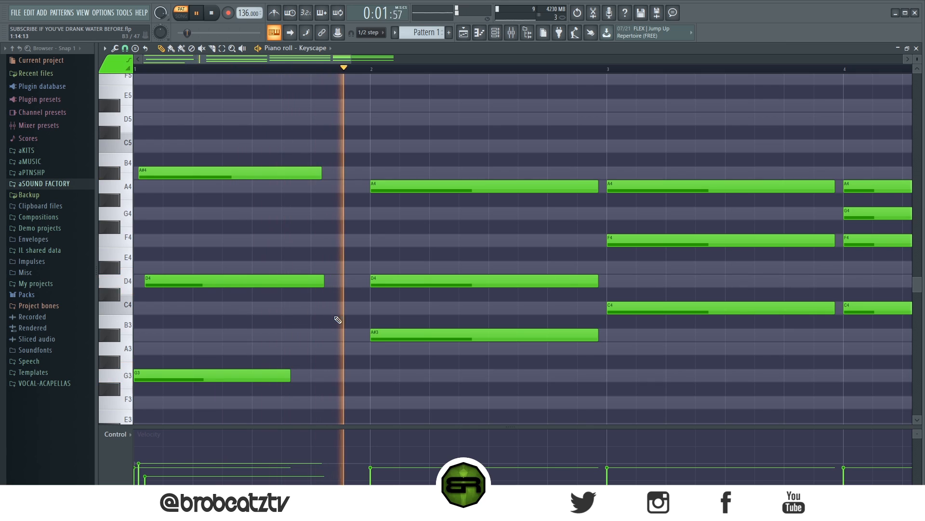
pyautogui.press('space')
pyautogui.moveTo(344, 140); pyautogui.dragTo(316, 287)
pyautogui.keyDown('ctrl'); pyautogui.click(417, 247); pyautogui.keyUp('ctrl')
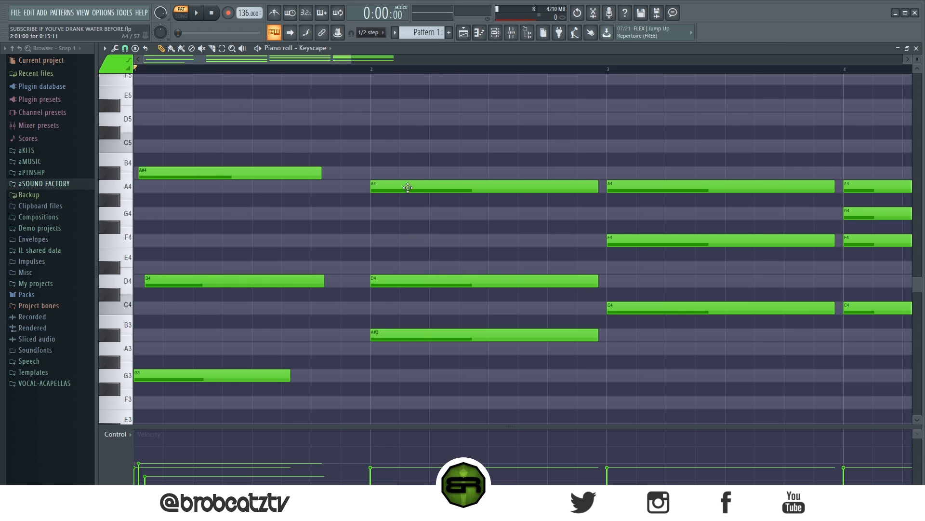
# - Start the bar 2 A4 slightly before the bar line and the D4 slightly after it
pyautogui.moveTo(370, 192); pyautogui.dragTo(370, 192)
pyautogui.moveTo(371, 190); pyautogui.dragTo(370, 306)
pyautogui.moveTo(413, 192); pyautogui.dragTo(370, 203)
pyautogui.moveTo(372, 284); pyautogui.dragTo(375, 283)
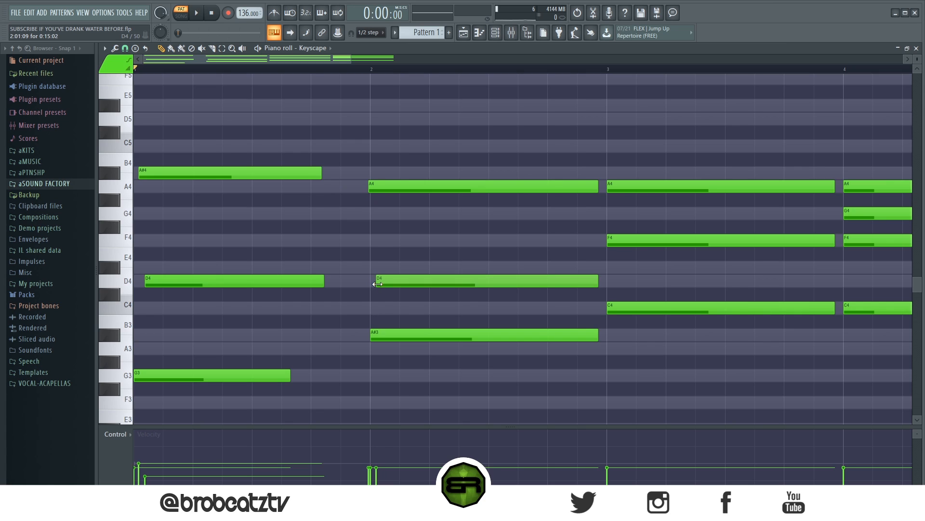
# - Lower the velocities of the bar 2 A4 and D4 notes below that of A#3, and play the chord
pyautogui.click(393, 188)
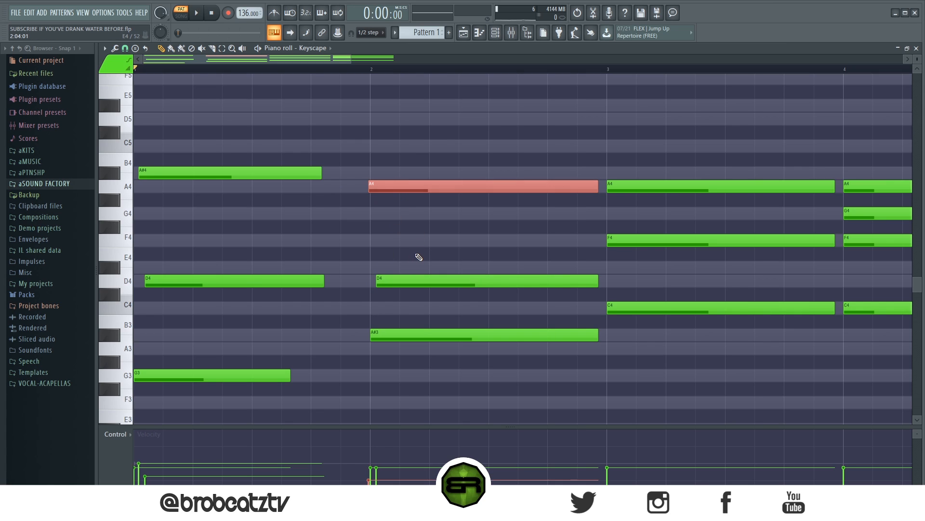
pyautogui.click(418, 280)
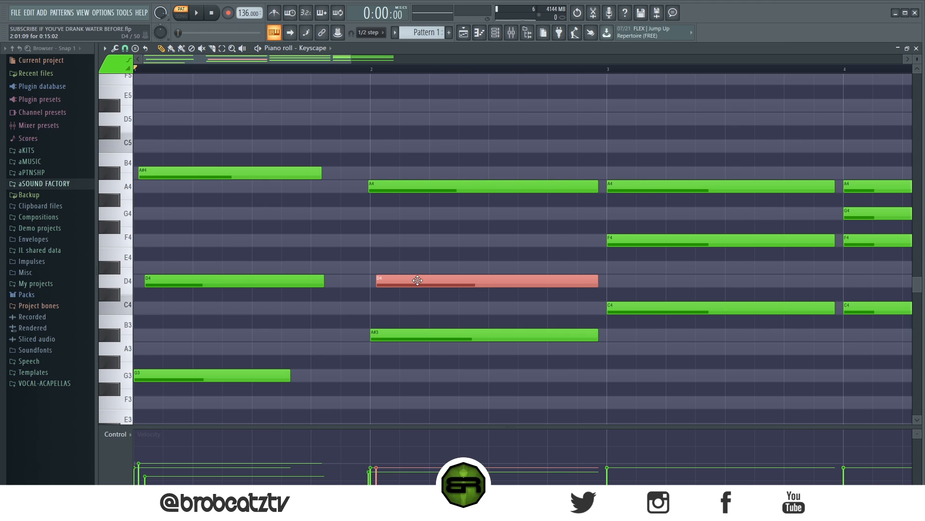
pyautogui.scroll(-8, 412, 302)
pyautogui.press('space')
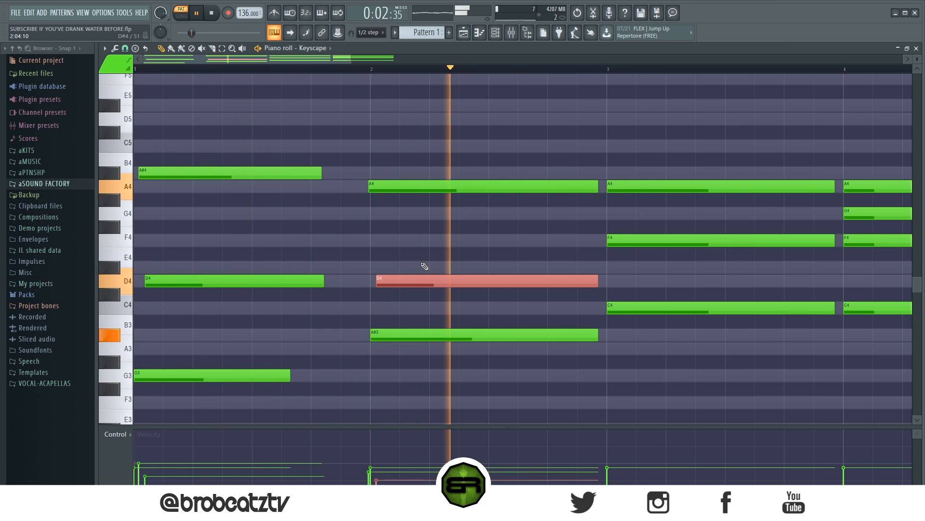
pyautogui.press('space')
pyautogui.scroll(1, 436, 266)
pyautogui.scroll(1, 419, 221)
pyautogui.keyDown('ctrl'); pyautogui.click(419, 226); pyautogui.keyUp('ctrl')
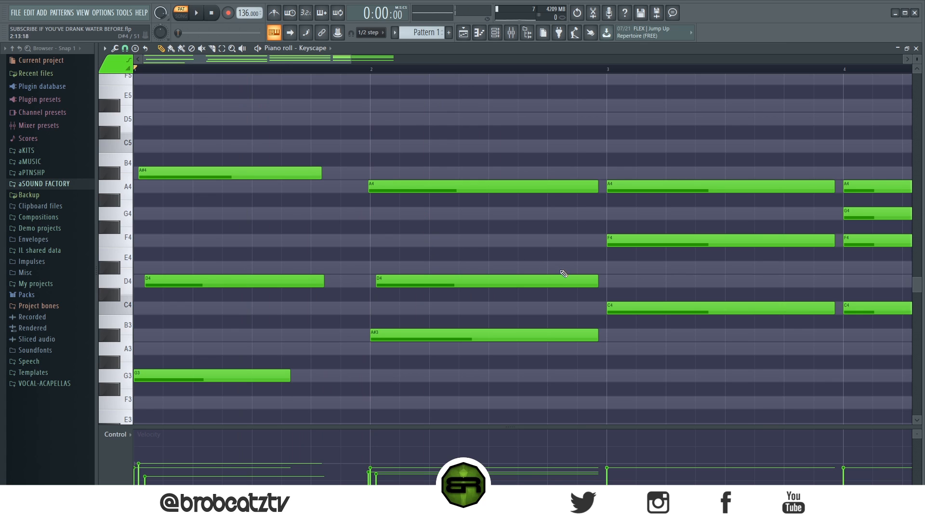
# - Shorten the bar 2 A#3 and D4 notes so A#3 ends first, D4 second and A4 last
pyautogui.moveTo(597, 338); pyautogui.dragTo(523, 337)
pyautogui.moveTo(597, 283); pyautogui.dragTo(555, 284)
# - Delay the starts of bar 3's F4 and A4 and bar 4's A4 and G4, and lower the velocities of the bar 4 pair
pyautogui.moveTo(345, 59); pyautogui.dragTo(376, 64)
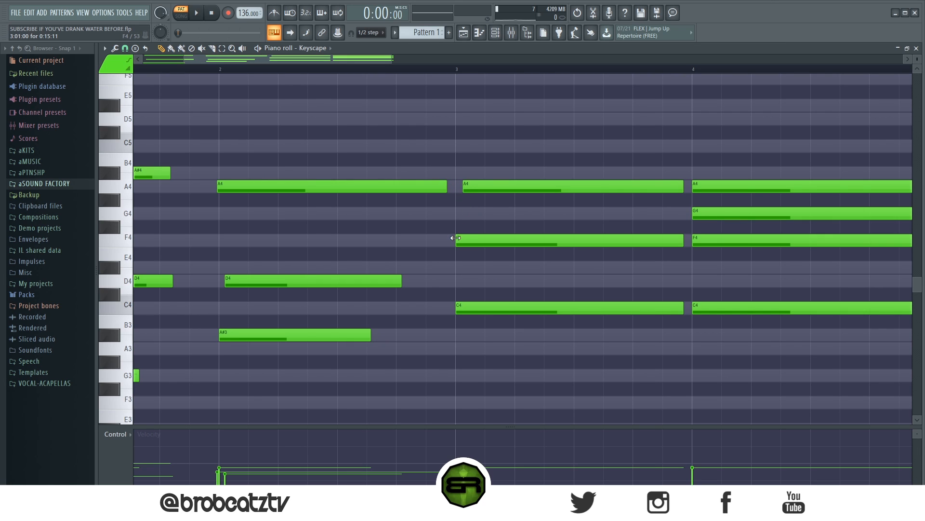
pyautogui.moveTo(694, 217); pyautogui.dragTo(714, 218)
pyautogui.moveTo(693, 187); pyautogui.dragTo(737, 224)
pyautogui.moveTo(700, 466); pyautogui.dragTo(723, 483)
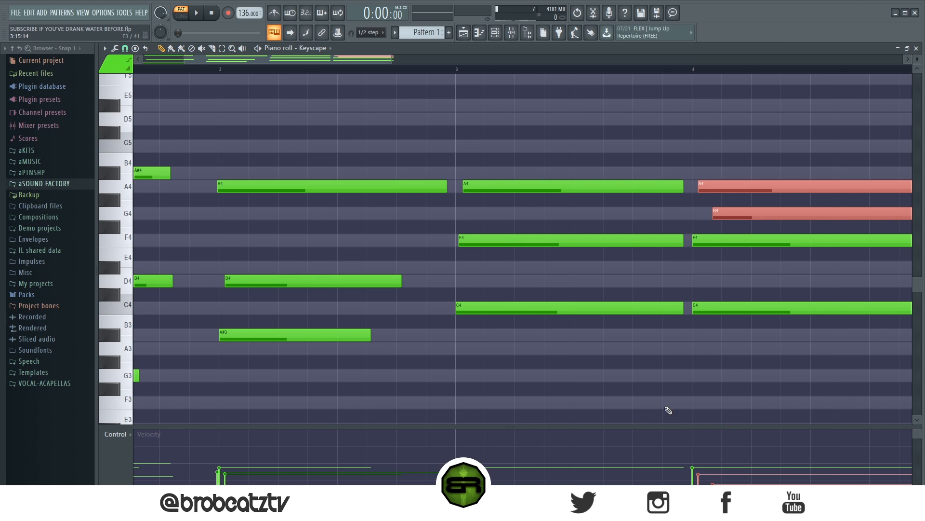
pyautogui.click(621, 424)
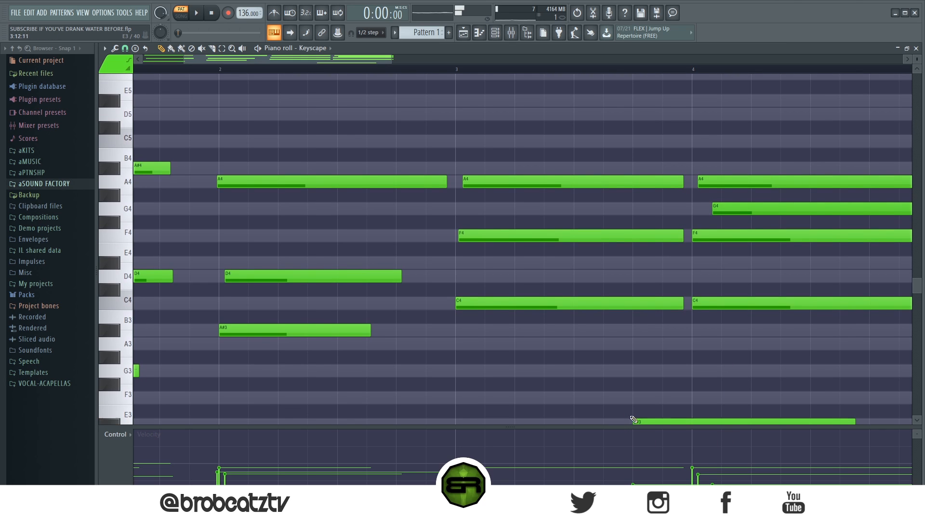
pyautogui.rightClick(687, 418)
# - Stagger the bar 3 and bar 4 note endings by shortening F4 and C4 in both bars and A4 in bar 4
pyautogui.scroll(-3, 486, 71)
pyautogui.moveTo(549, 240); pyautogui.dragTo(540, 241)
pyautogui.moveTo(552, 300); pyautogui.dragTo(533, 300)
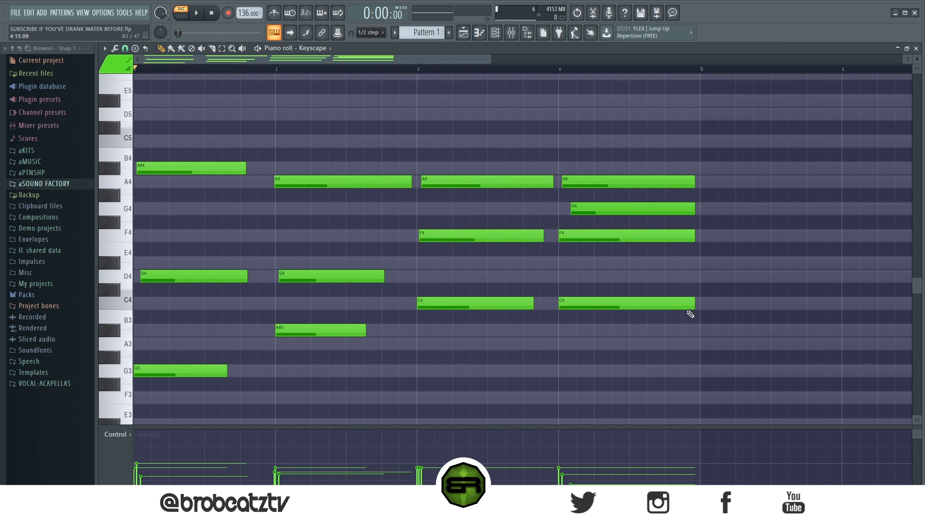
pyautogui.moveTo(695, 303); pyautogui.dragTo(663, 302)
pyautogui.moveTo(695, 234); pyautogui.dragTo(680, 234)
pyautogui.moveTo(692, 184); pyautogui.dragTo(679, 184)
# - Play the progression and slightly raise the velocities of the bar 2 chord's notes
pyautogui.press('space')
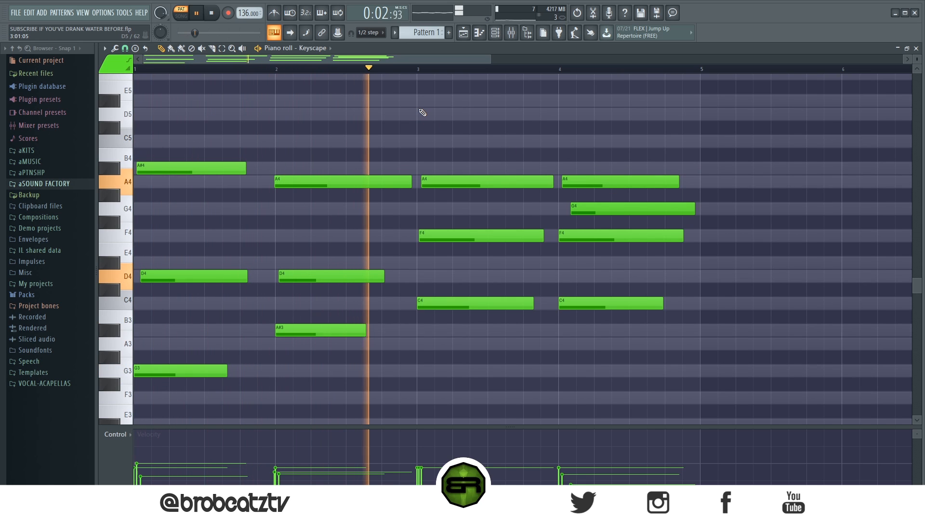
pyautogui.moveTo(415, 166); pyautogui.dragTo(347, 350)
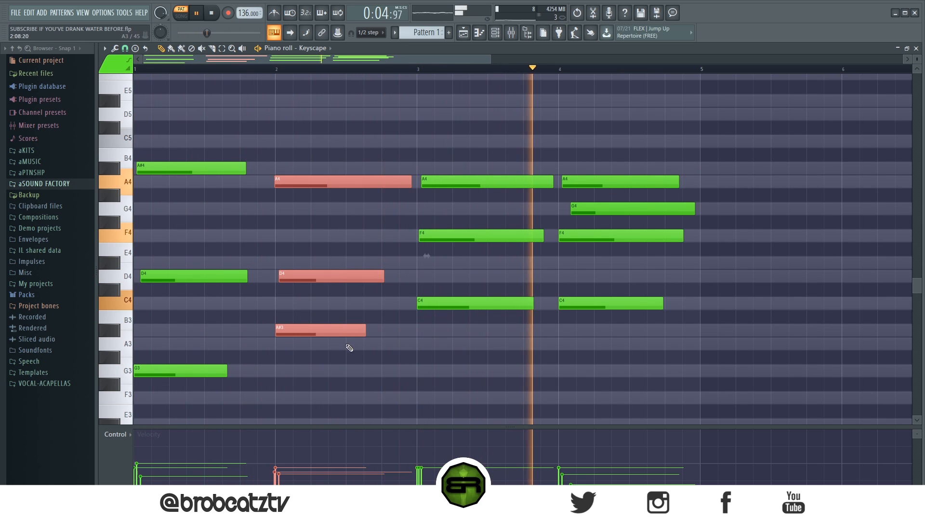
pyautogui.click(448, 372)
pyautogui.press('space')
# - Try starting bar 4's G4 slightly later during playback, and move it back
pyautogui.moveTo(586, 206); pyautogui.dragTo(591, 206)
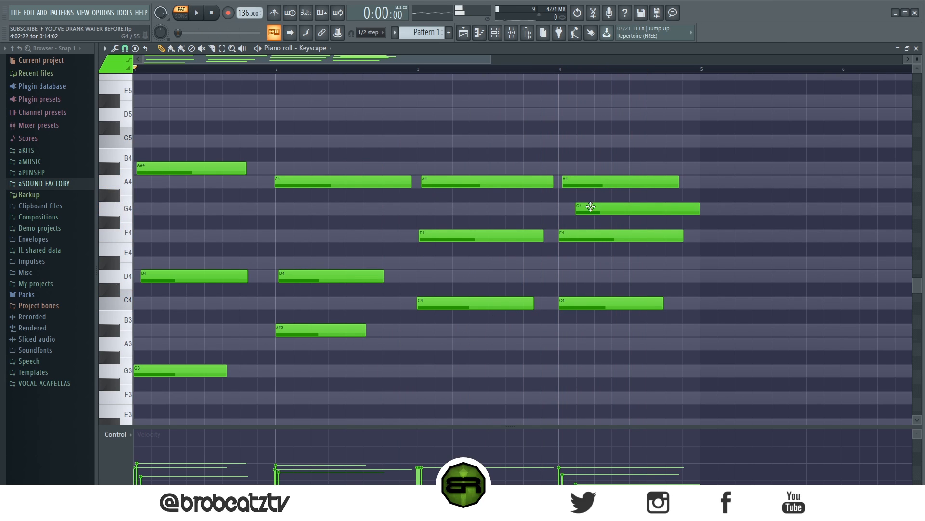
pyautogui.press('space')
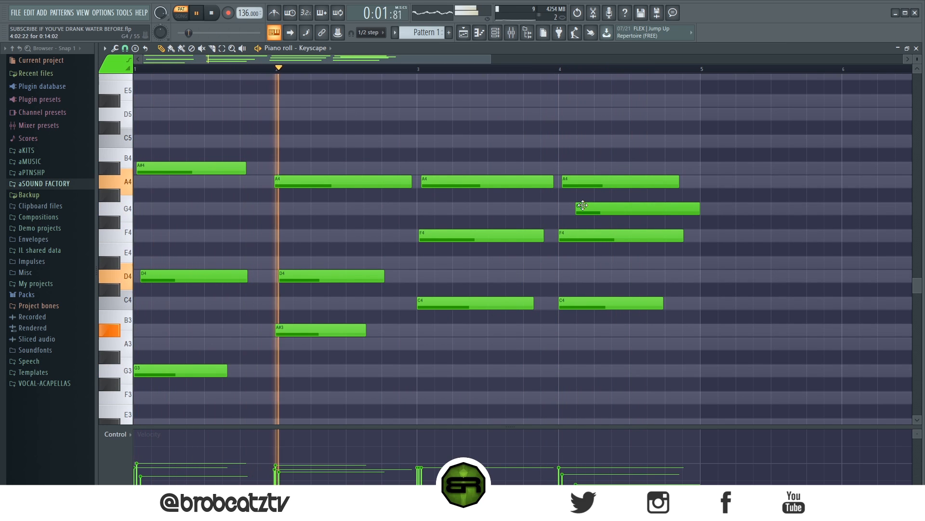
pyautogui.moveTo(591, 207); pyautogui.dragTo(586, 207)
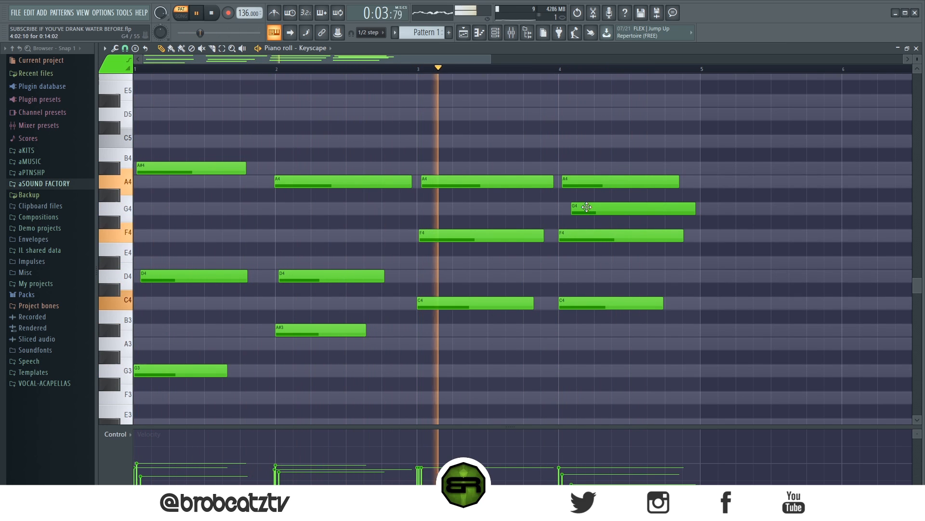
pyautogui.press('space')
# - Move bar 4's A4 to the bar start, raise the velocities of G4 and C4, and play from late in bar 3
pyautogui.moveTo(569, 183); pyautogui.dragTo(565, 182)
pyautogui.press('space')
pyautogui.click(538, 68)
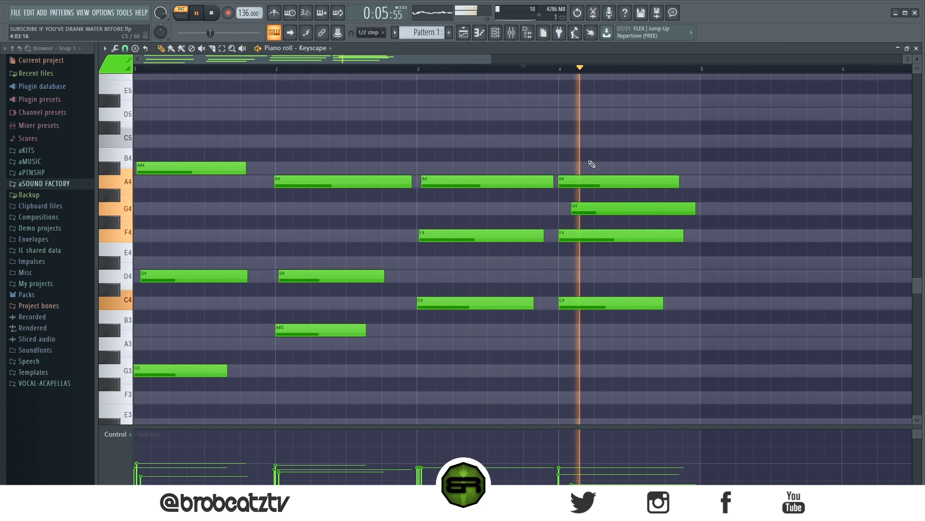
pyautogui.scroll(2, 600, 210)
pyautogui.press('space')
pyautogui.scroll(-4, 437, 61)
pyautogui.scroll(3, 437, 60)
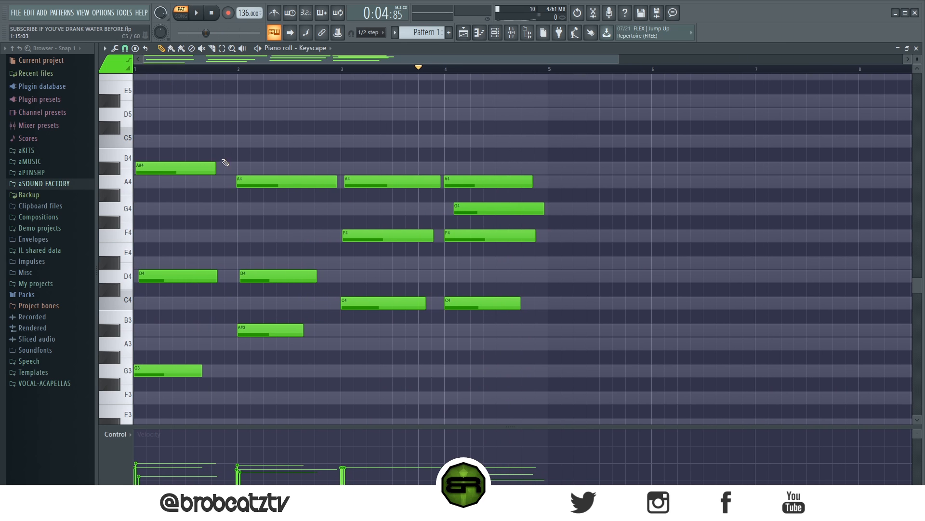
# - Return the playhead to the start of bar 1
pyautogui.moveTo(275, 69); pyautogui.dragTo(129, 70)
pyautogui.moveTo(295, 316); pyautogui.dragTo(203, 387)
pyautogui.keyDown('ctrl'); pyautogui.click(302, 380); pyautogui.keyUp('ctrl')
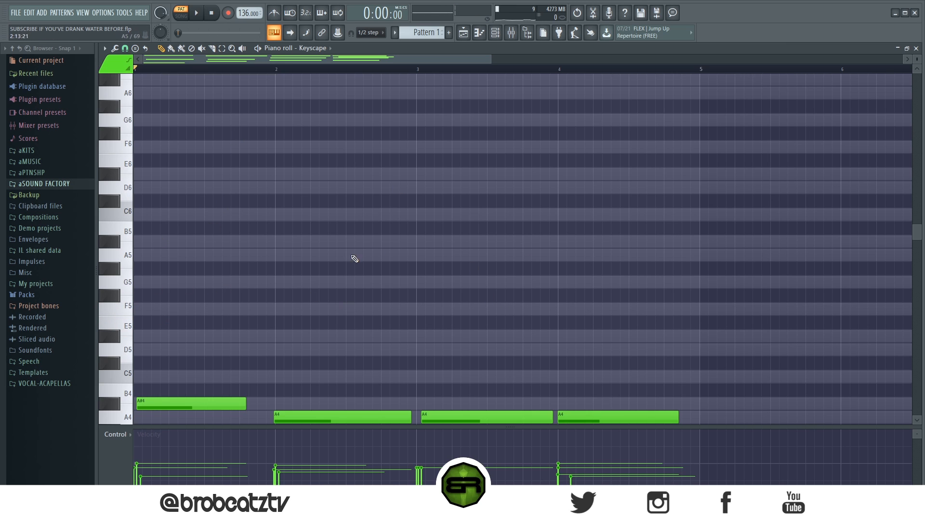
# - Set the piano roll's grid snap to 1/3 beat
pyautogui.scroll(-7, 393, 253)
pyautogui.scroll(4, 215, 201)
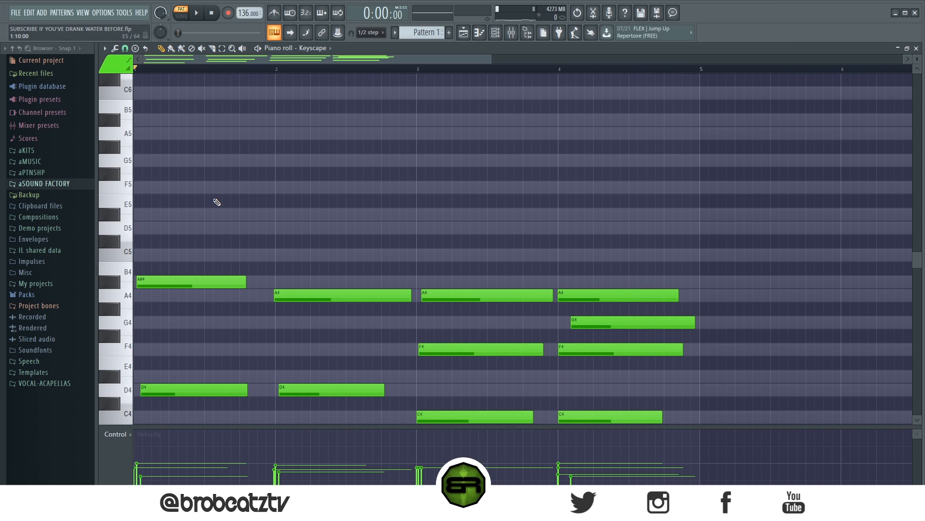
pyautogui.scroll(3, 219, 200)
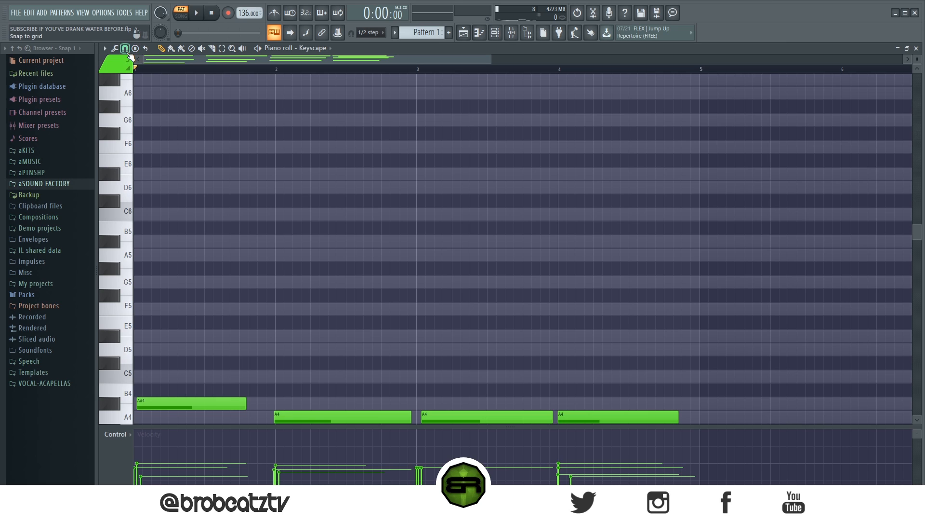
pyautogui.click(128, 51)
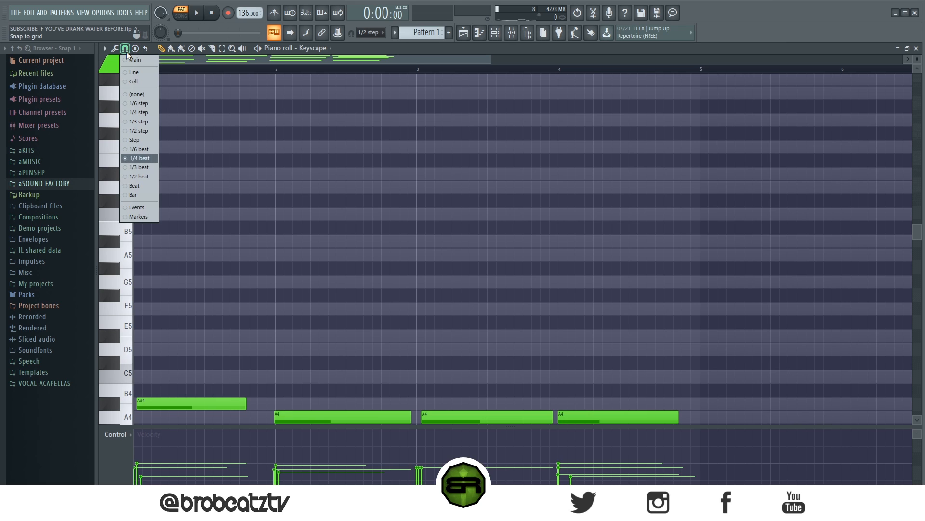
pyautogui.click(135, 169)
# - Add short D6 notes on beats 2, 3 and 4 of bar 1 and bar 2's start, plus C6 and A#5 on the thirds after beat 3
pyautogui.click(170, 187)
pyautogui.click(206, 187)
pyautogui.click(241, 187)
pyautogui.click(277, 187)
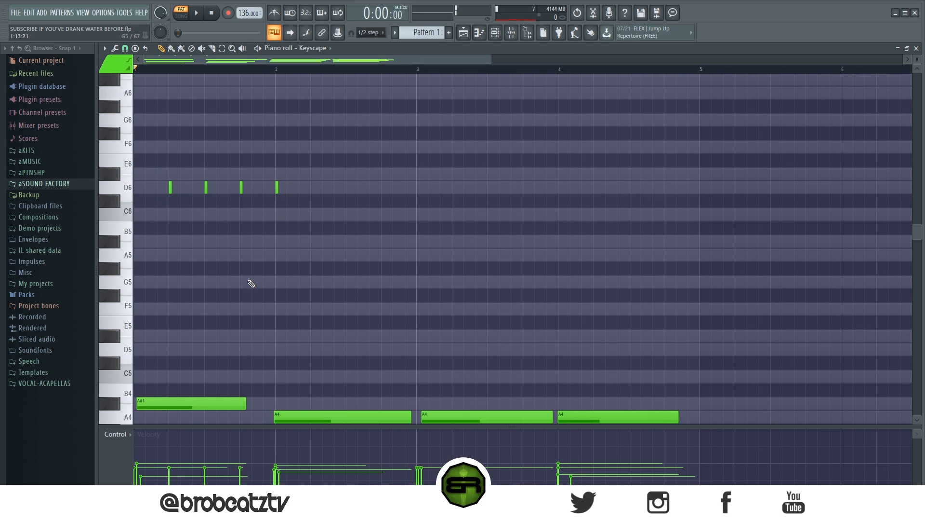
pyautogui.click(218, 214)
pyautogui.click(230, 241)
# - Check the grid snap choices and delete the short D6, C6 and A#5 demonstration notes above the chords
pyautogui.click(125, 48)
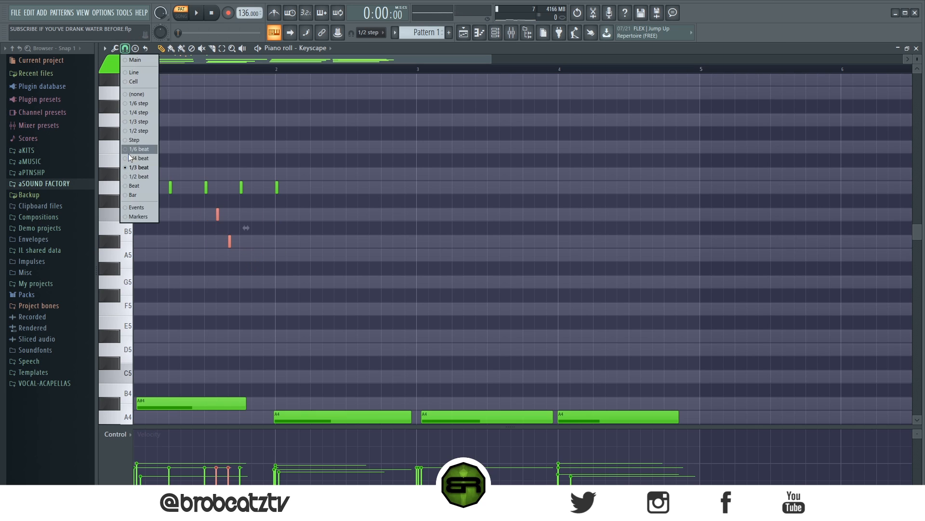
pyautogui.click(134, 161)
pyautogui.moveTo(348, 156); pyautogui.dragTo(186, 256)
pyautogui.press('Delete')
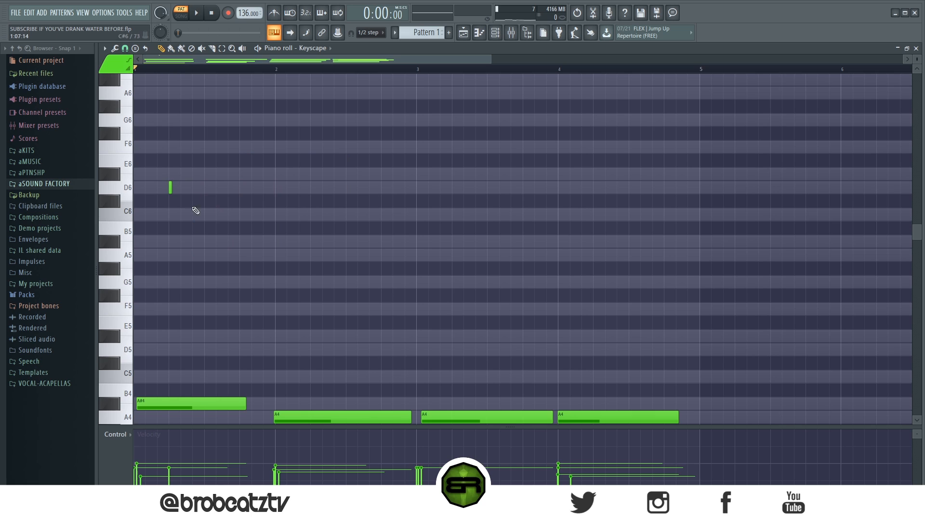
pyautogui.rightClick(169, 188)
pyautogui.scroll(-8, 170, 198)
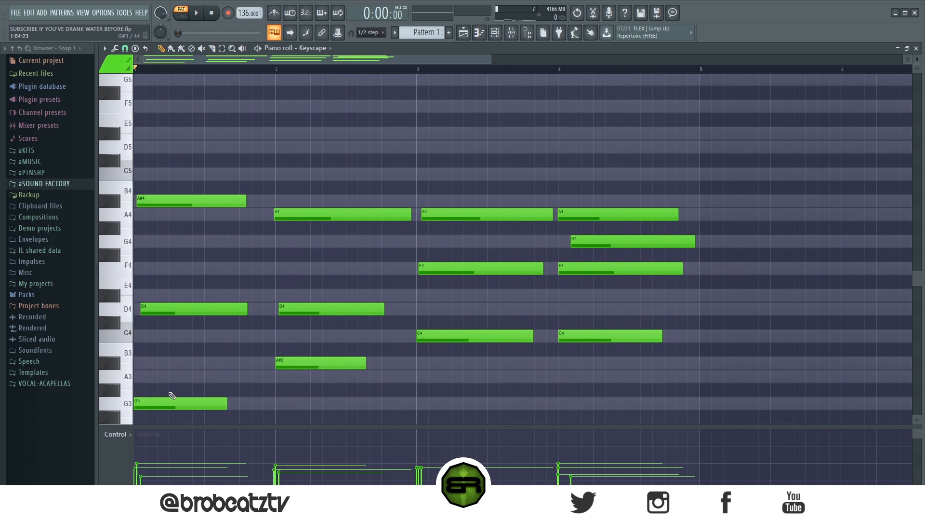
# - Try adding an A#3 to the chord at the start of bar 1
pyautogui.click(143, 363)
pyautogui.click(167, 306)
pyautogui.rightClick(135, 364)
pyautogui.click(145, 364)
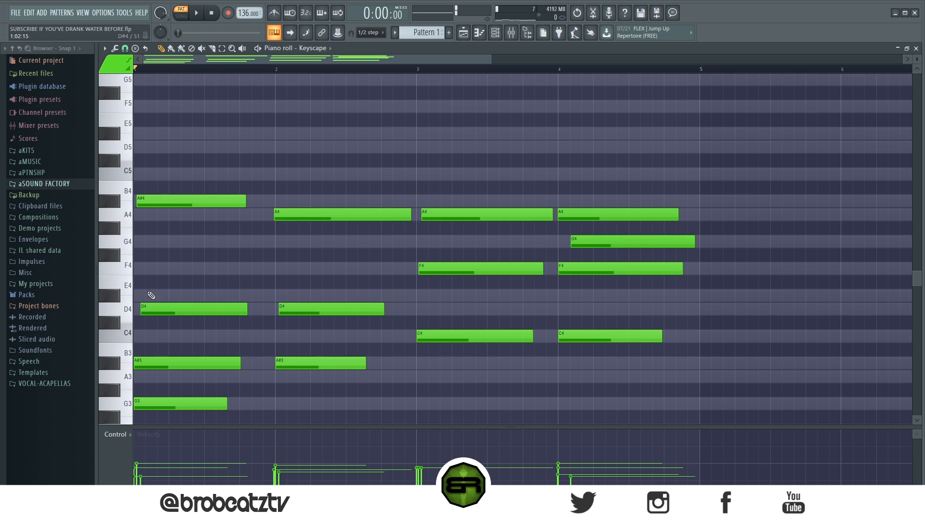
# - Add an F4 at the start of bar 1, remove the A#3, and raise the new note an octave to F5
pyautogui.moveTo(146, 270); pyautogui.dragTo(137, 273)
pyautogui.rightClick(202, 361)
pyautogui.keyDown('ctrl'); pyautogui.click(181, 273); pyautogui.keyUp('ctrl')
pyautogui.hotkey('ctrl', 'Up')
pyautogui.scroll(5, 207, 289)
pyautogui.click(248, 258)
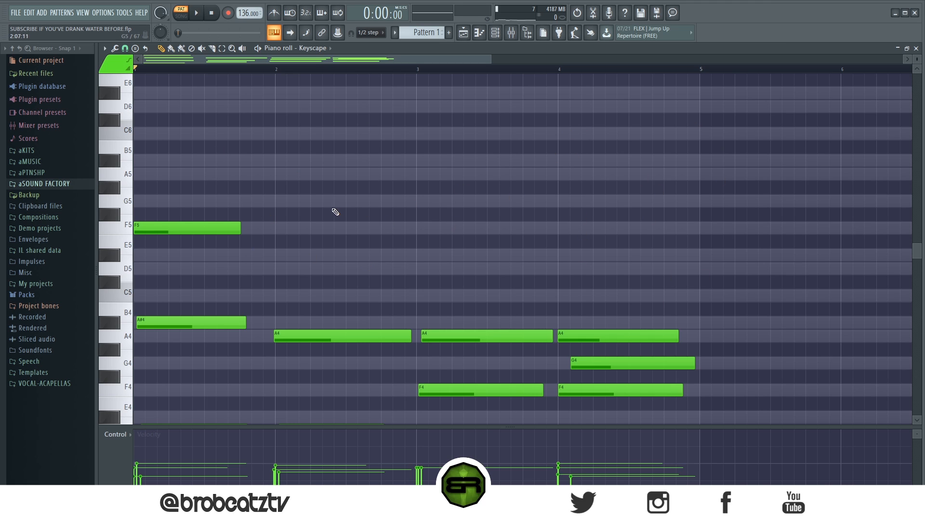
pyautogui.scroll(3, 196, 71)
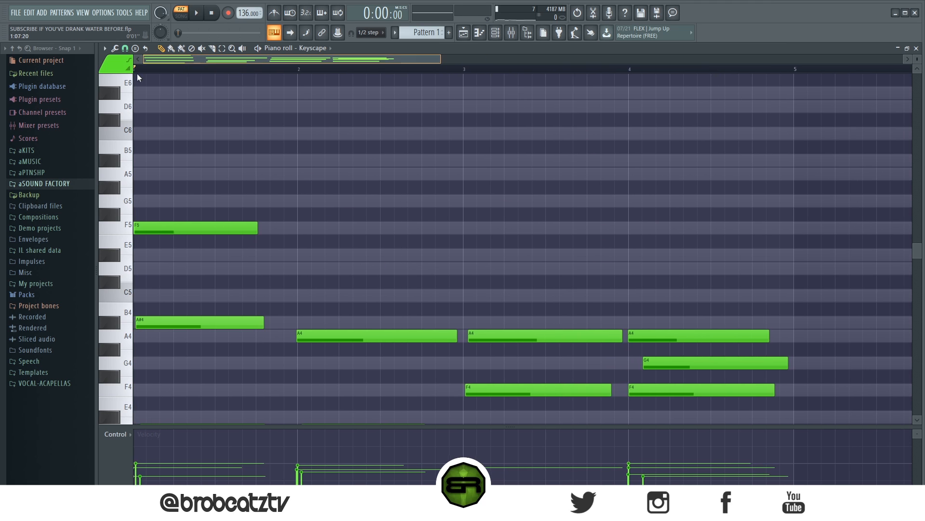
# - Delay bar 1's F5 slightly past the bar start, shorten it to end just before beat 3, and play the result
pyautogui.moveTo(170, 227); pyautogui.dragTo(172, 239)
pyautogui.scroll(2, 172, 240)
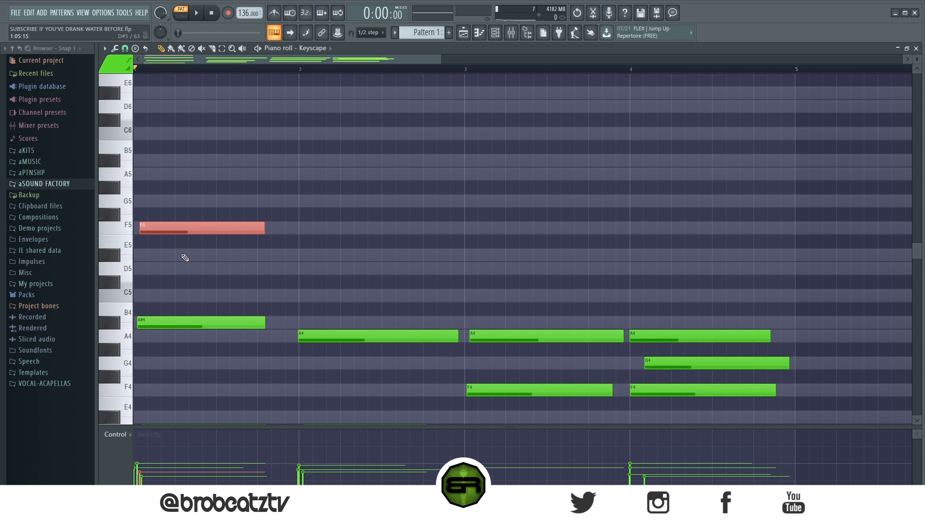
pyautogui.moveTo(238, 425); pyautogui.dragTo(246, 157)
pyautogui.scroll(-1, 157, 363)
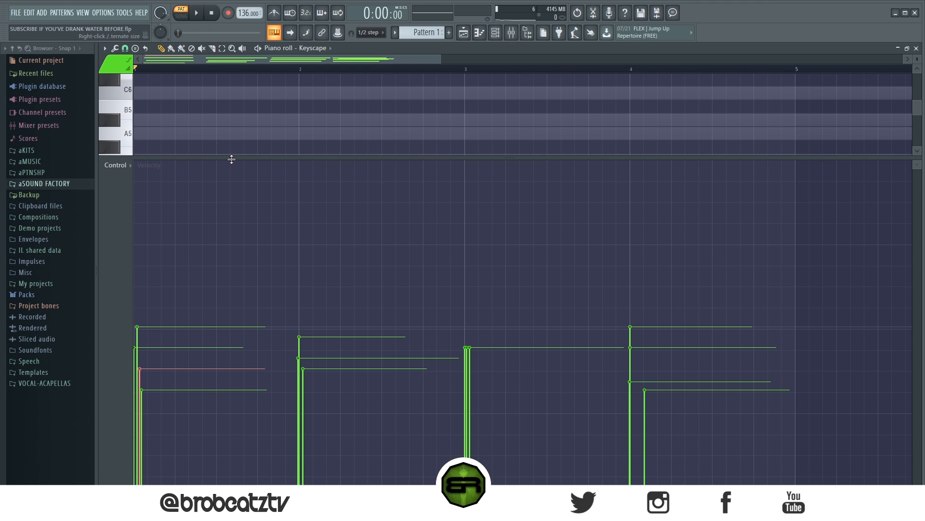
pyautogui.moveTo(229, 158); pyautogui.dragTo(214, 415)
pyautogui.click(232, 238)
pyautogui.moveTo(263, 189); pyautogui.dragTo(208, 198)
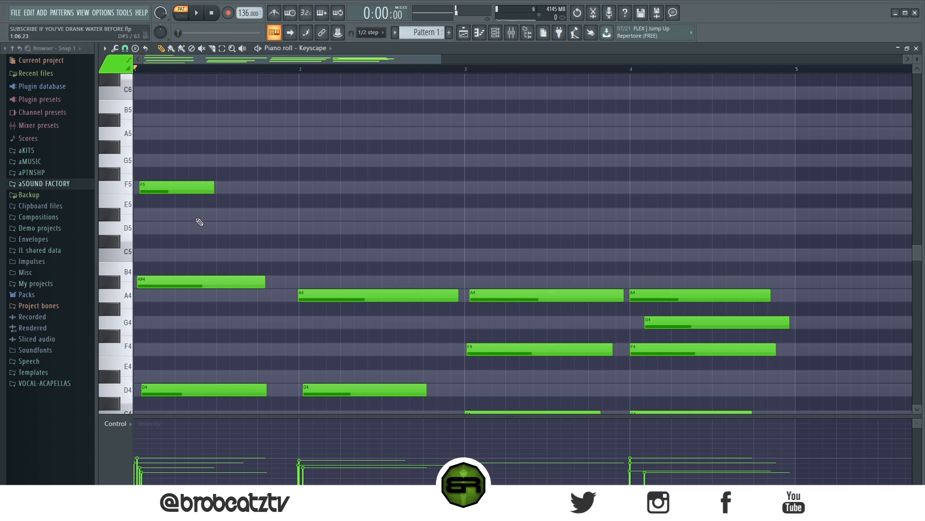
pyautogui.press('space')
pyautogui.press('space')
# - Add a second F5 on beat 3 of bar 1 and a short D5 a third of a beat before it, and play
pyautogui.click(224, 190)
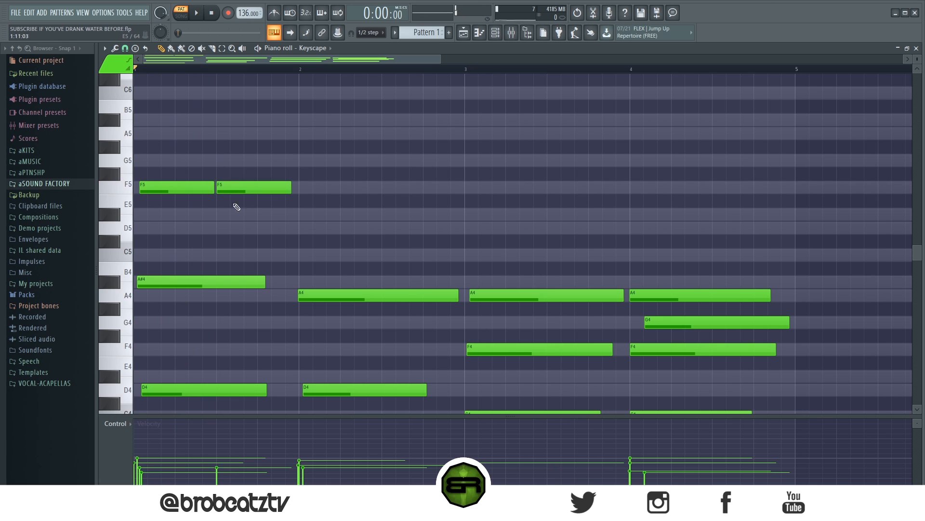
pyautogui.click(206, 217)
pyautogui.moveTo(275, 216); pyautogui.dragTo(211, 233)
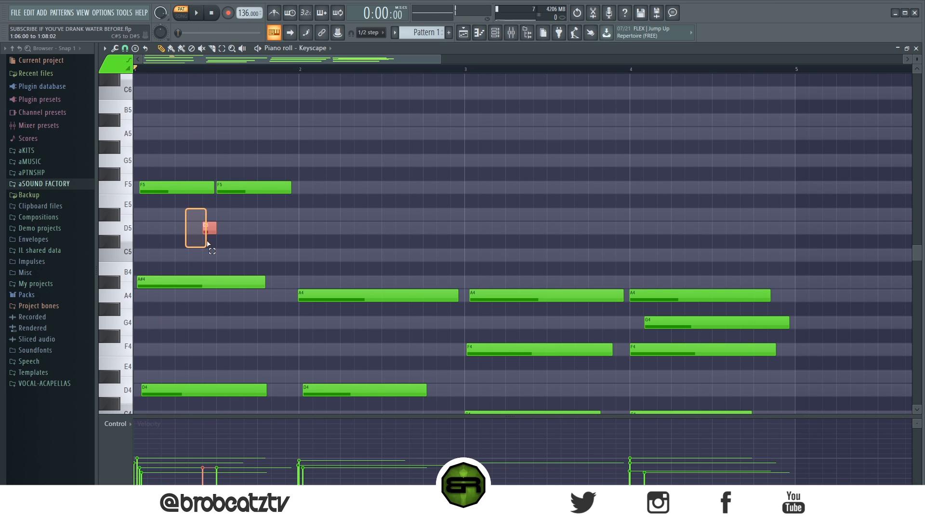
pyautogui.press('space')
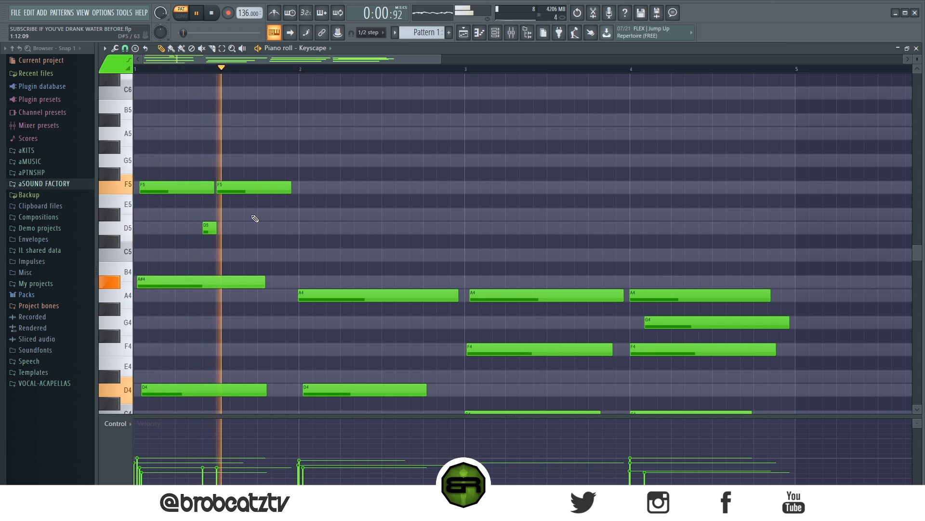
pyautogui.press('space')
# - Add a short G5 two thirds after beat 3 and a short A5 one third after beat 4 in bar 1, and play
pyautogui.click(249, 160)
pyautogui.click(274, 133)
pyautogui.press('space')
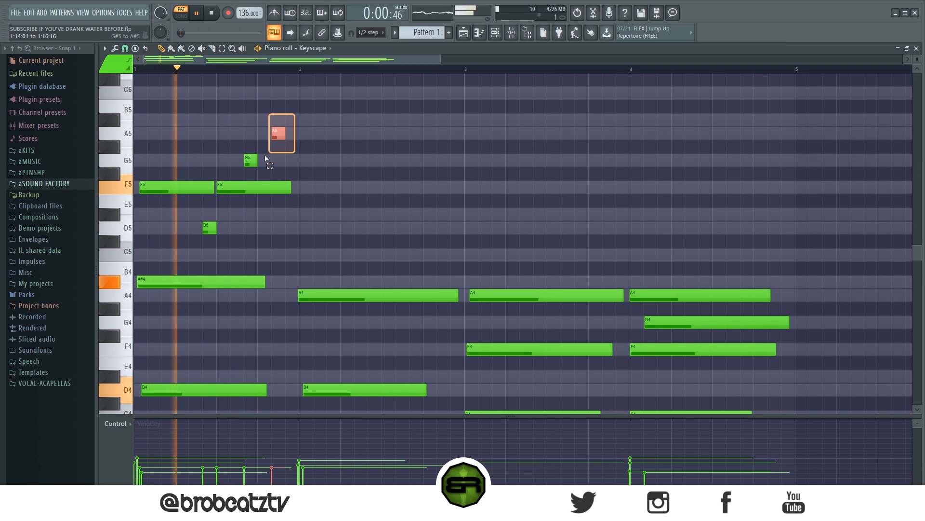
pyautogui.press('space')
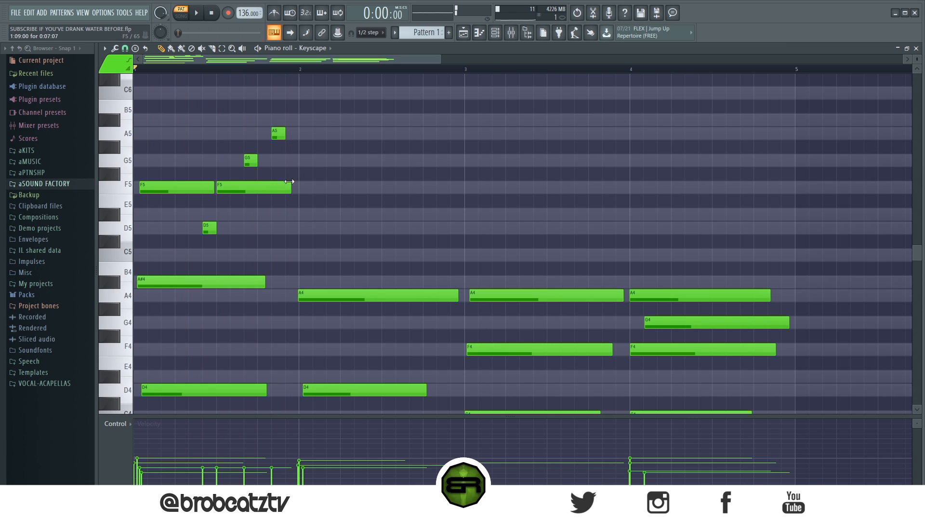
pyautogui.moveTo(304, 119); pyautogui.dragTo(209, 225)
pyautogui.hotkey('ctrl', 'd')
pyautogui.scroll(4, 237, 71)
pyautogui.moveTo(397, 100); pyautogui.dragTo(299, 219)
pyautogui.rightClick(315, 220)
# - Try a phrasing of bar 1's melody with shorter second F5 and G5 notes and a longer A5, and play it
pyautogui.moveTo(385, 190); pyautogui.dragTo(303, 198)
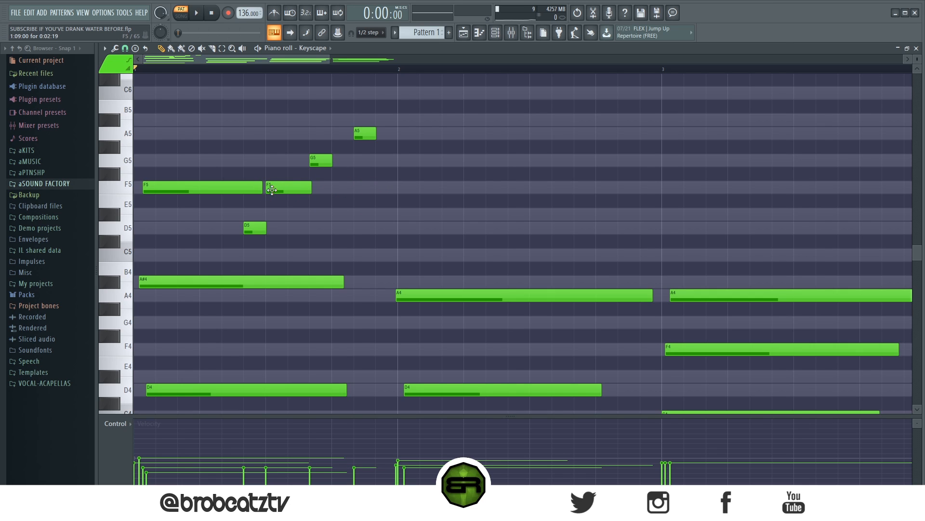
pyautogui.moveTo(333, 162); pyautogui.dragTo(318, 180)
pyautogui.moveTo(374, 138); pyautogui.dragTo(409, 143)
pyautogui.press('space')
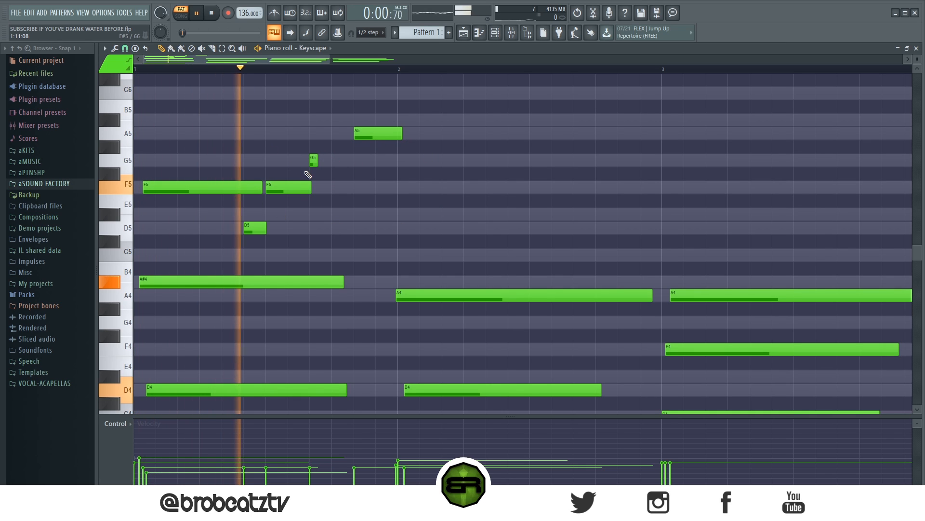
pyautogui.press('space')
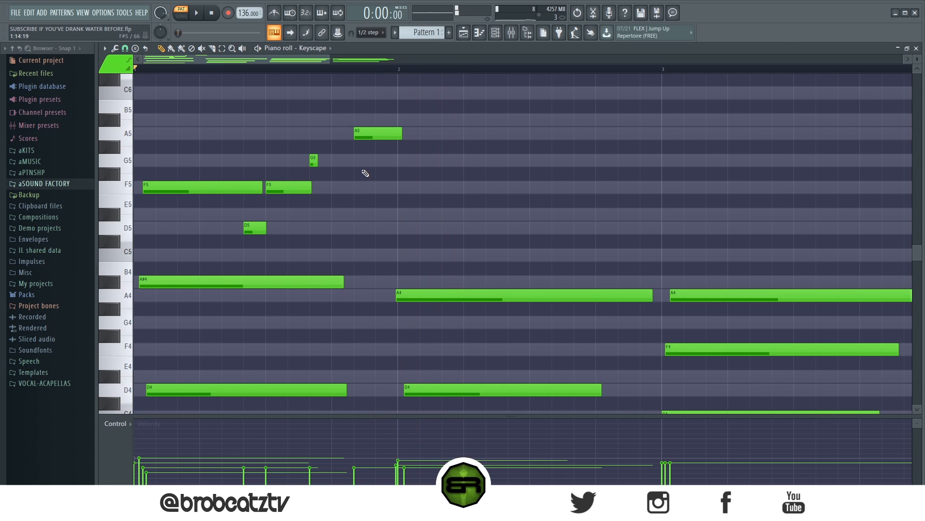
# - Rework bar 1's second F5, G5 and A5, settling on lengths of about 0.6, 0.4 and 0.5 beat
pyautogui.moveTo(316, 164); pyautogui.dragTo(362, 164)
pyautogui.moveTo(402, 134); pyautogui.dragTo(364, 142)
pyautogui.moveTo(317, 185); pyautogui.dragTo(281, 194)
pyautogui.press('space')
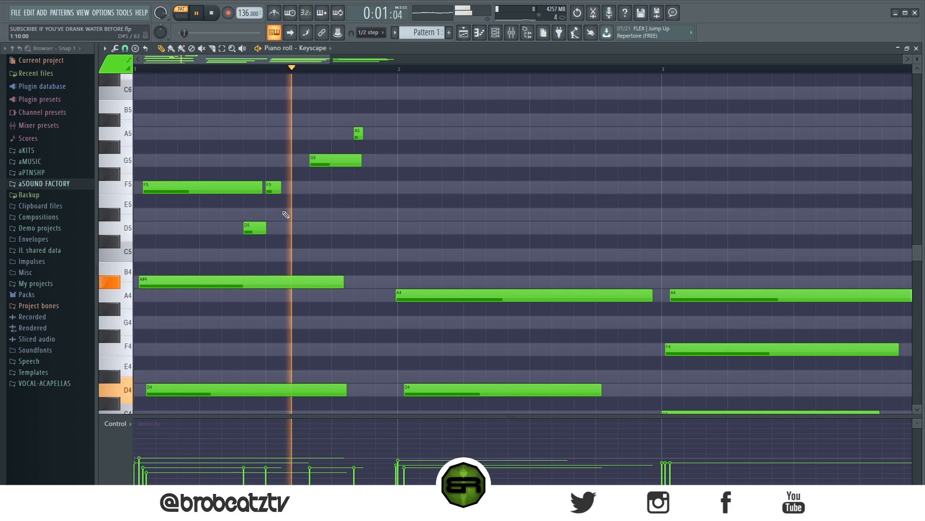
pyautogui.press('space')
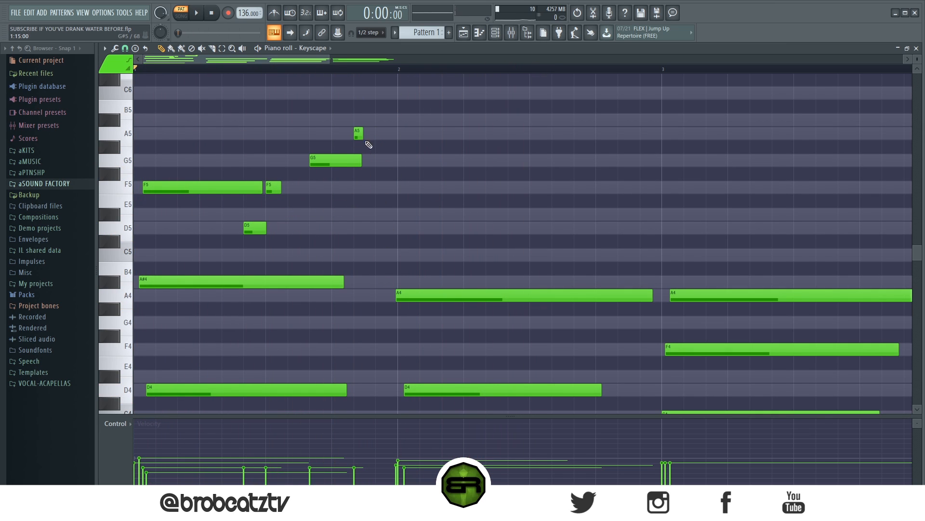
pyautogui.moveTo(363, 133); pyautogui.dragTo(343, 167)
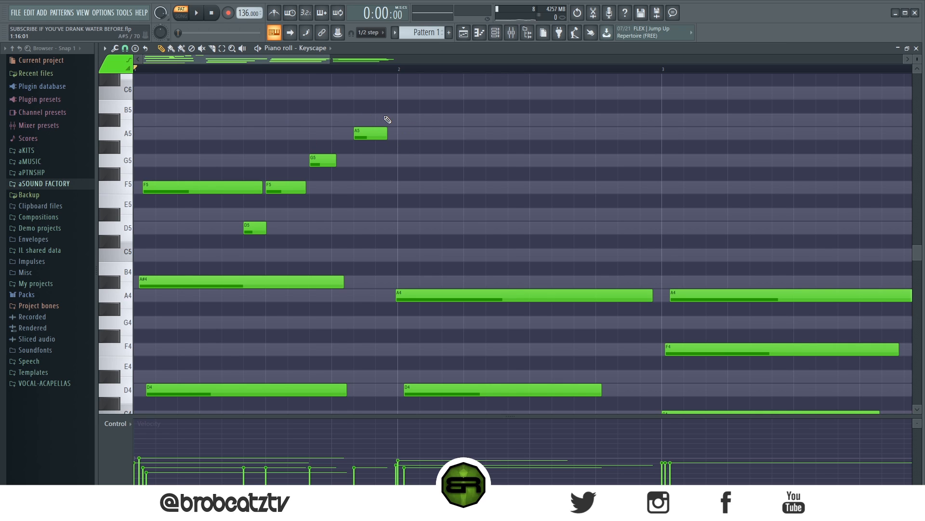
# - Duplicate bar 1's melody into bar 2 and raise the copy two semitones so that it starts on G5
pyautogui.moveTo(414, 113); pyautogui.dragTo(181, 238)
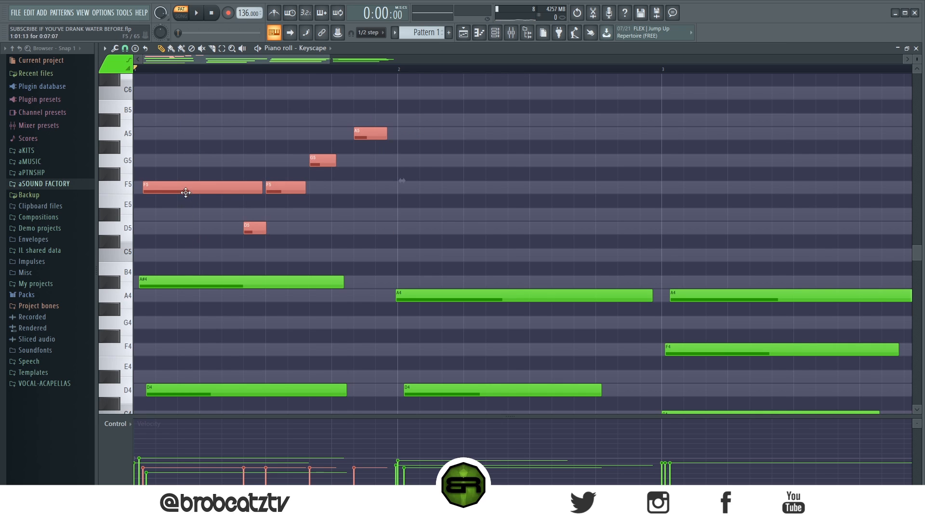
pyautogui.hotkey('ctrl', 'b')
pyautogui.moveTo(417, 174); pyautogui.dragTo(443, 156)
pyautogui.click(447, 238)
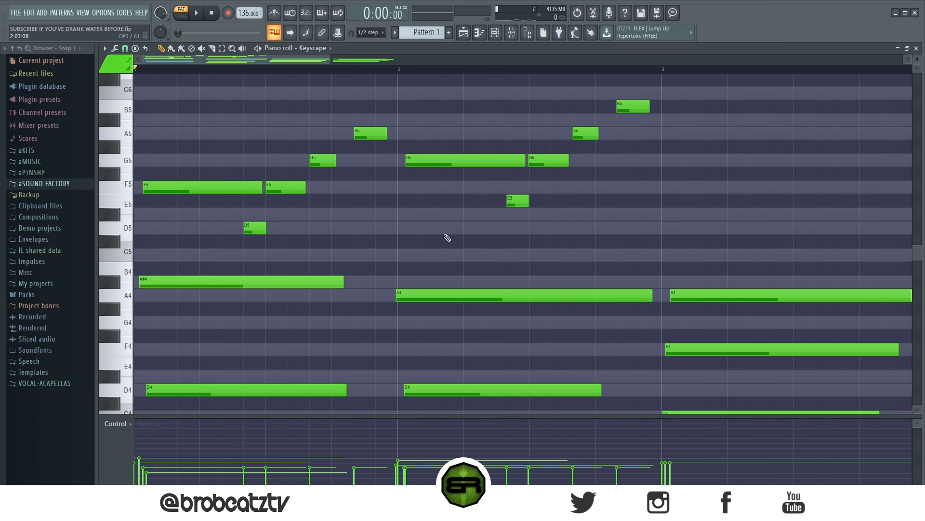
# - Move bar 2's E5 to F5 and B5 to C6, shorten the first G5 and the A5, and play the melody
pyautogui.moveTo(517, 205); pyautogui.dragTo(518, 192)
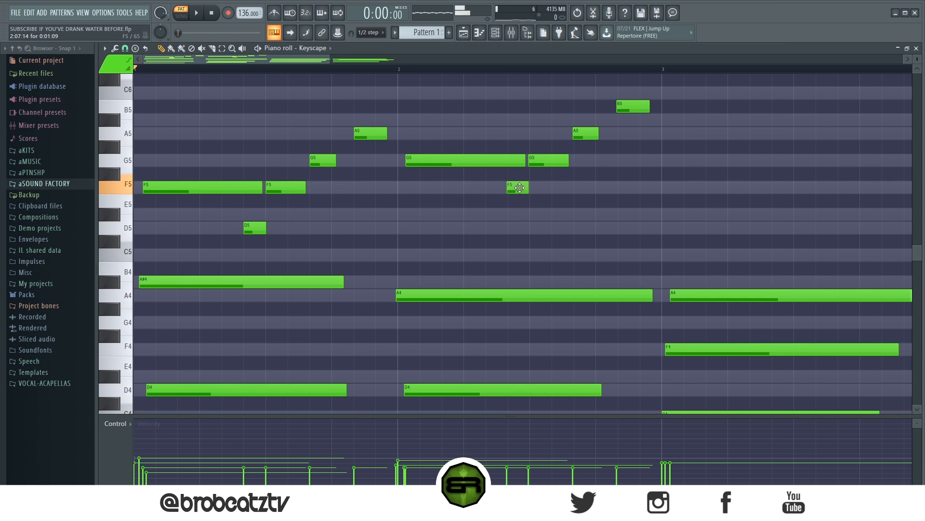
pyautogui.moveTo(626, 108); pyautogui.dragTo(625, 94)
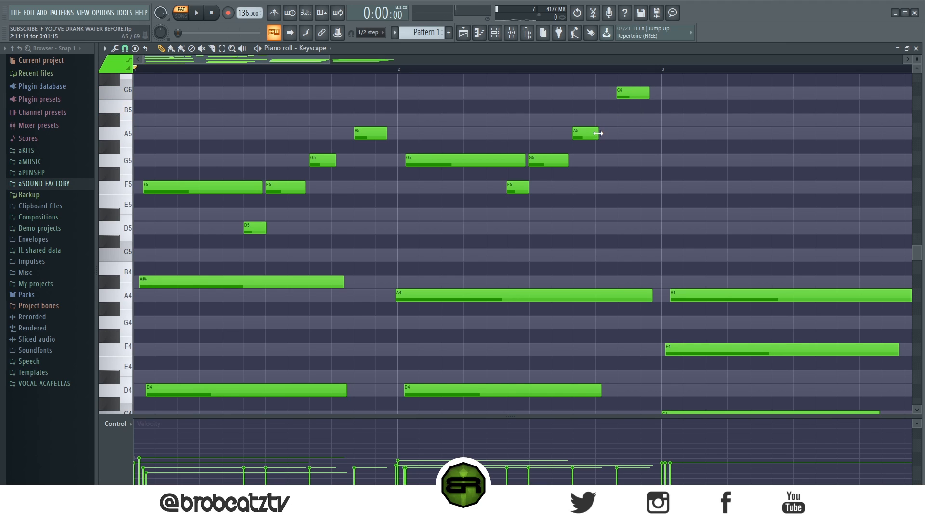
pyautogui.moveTo(584, 136); pyautogui.dragTo(580, 136)
pyautogui.moveTo(522, 158); pyautogui.dragTo(508, 164)
pyautogui.press('space')
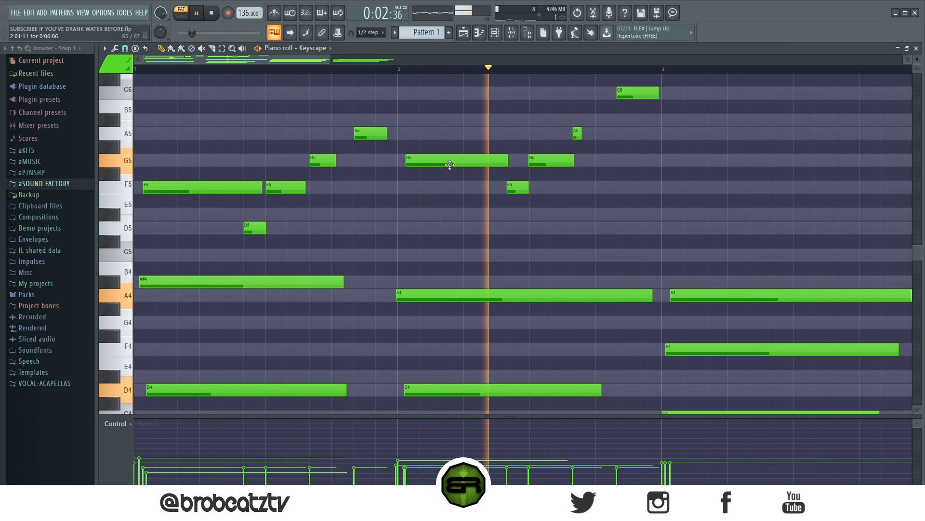
pyautogui.press('space')
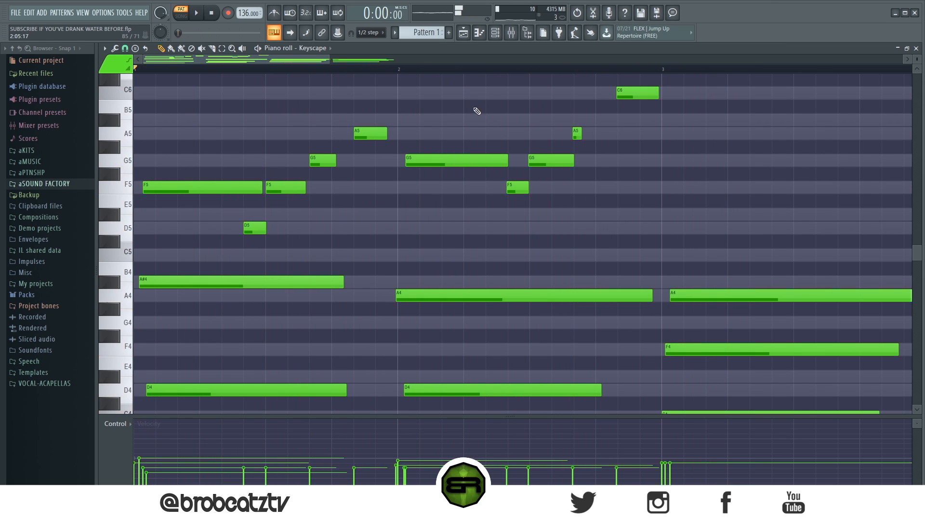
# - Duplicate the melody of bars 1 and 2 into bars 3 and 4, raised four semitones to start on A5
pyautogui.scroll(-3, 459, 72)
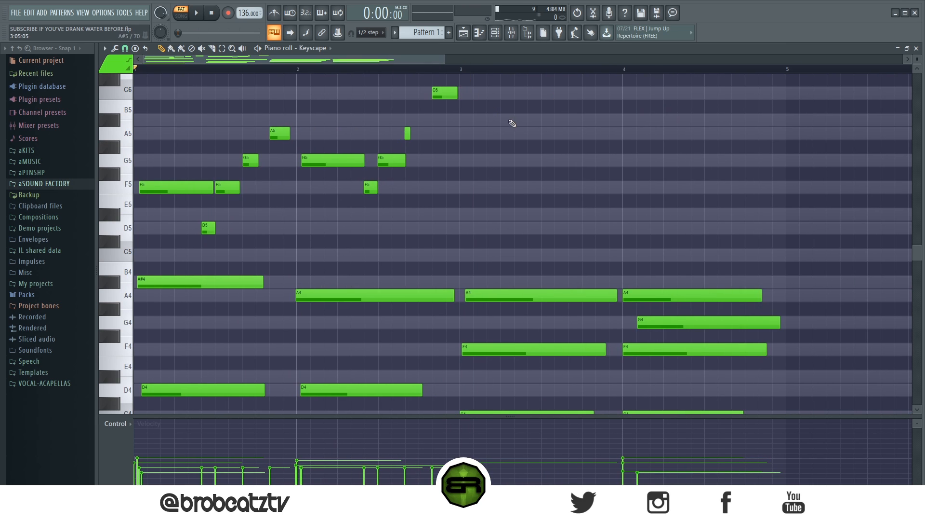
pyautogui.scroll(2, 508, 145)
pyautogui.moveTo(520, 129); pyautogui.dragTo(168, 327)
pyautogui.moveTo(157, 268)
pyautogui.mouseDown()
pyautogui.moveTo(562, 231)
pyautogui.moveTo(479, 198)
pyautogui.moveTo(482, 217)
pyautogui.mouseUp()
pyautogui.click(511, 253)
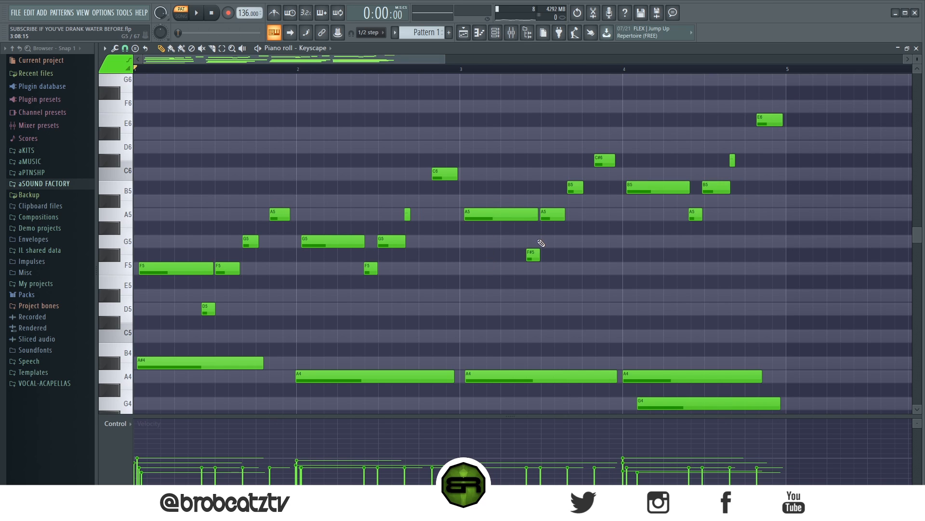
# - In bar 3's melody, move F#5 to C6, the second A5 to D6, B5 to C6 and C#6 to A5
pyautogui.moveTo(533, 256); pyautogui.dragTo(538, 174)
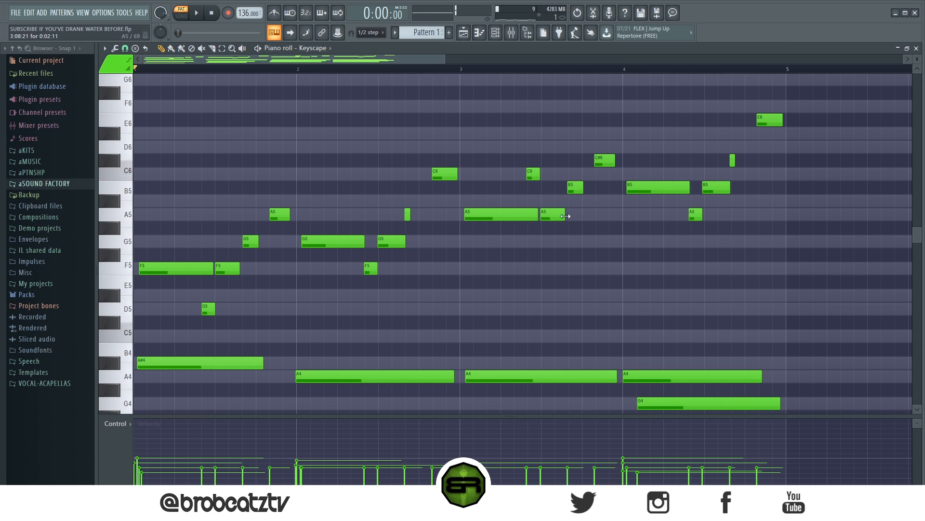
pyautogui.moveTo(551, 220); pyautogui.dragTo(551, 153)
pyautogui.moveTo(574, 190); pyautogui.dragTo(606, 215)
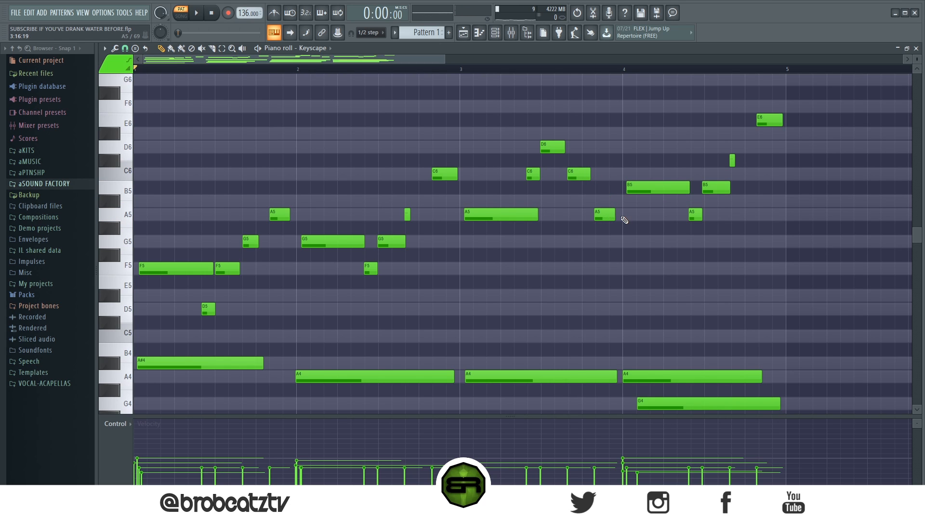
# - Lower bar 4's first B5 to G5 and shorten it to end just before beat 2
pyautogui.moveTo(639, 187); pyautogui.dragTo(641, 241)
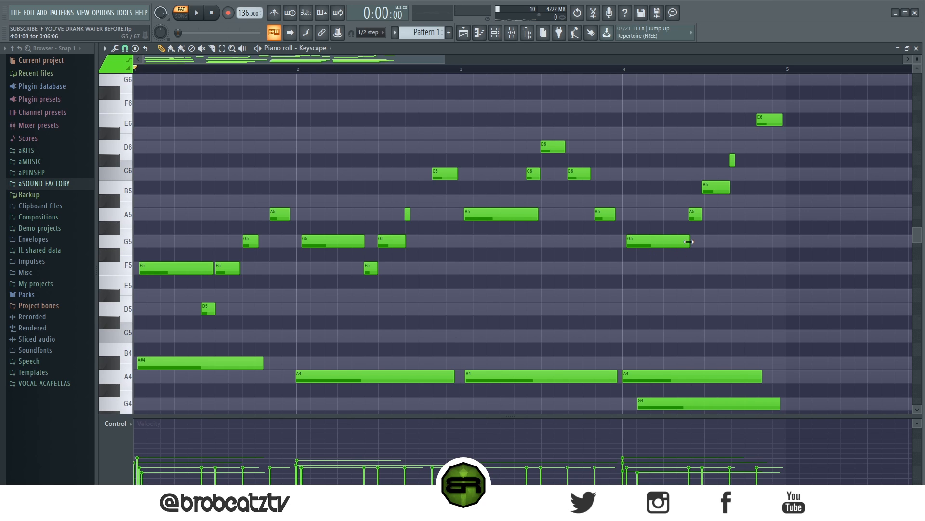
pyautogui.scroll(1, 684, 245)
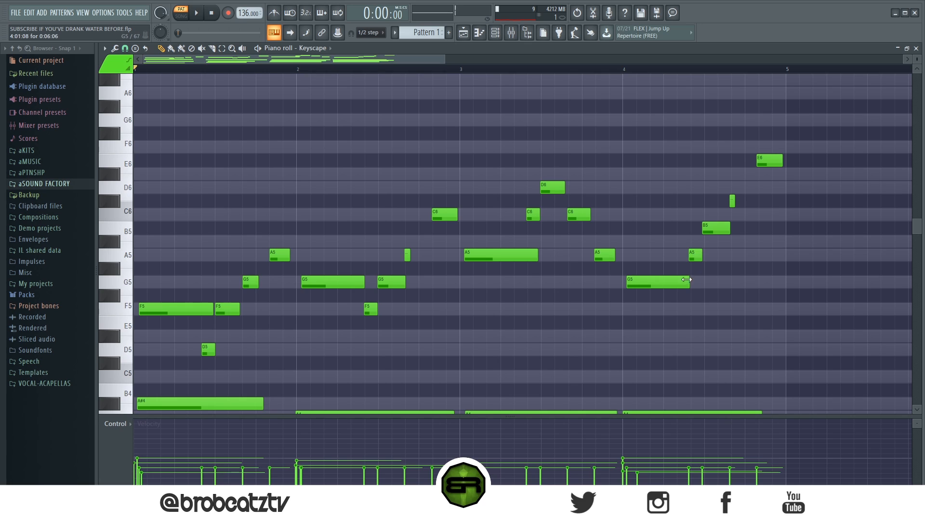
pyautogui.moveTo(689, 284); pyautogui.dragTo(663, 283)
pyautogui.click(649, 285)
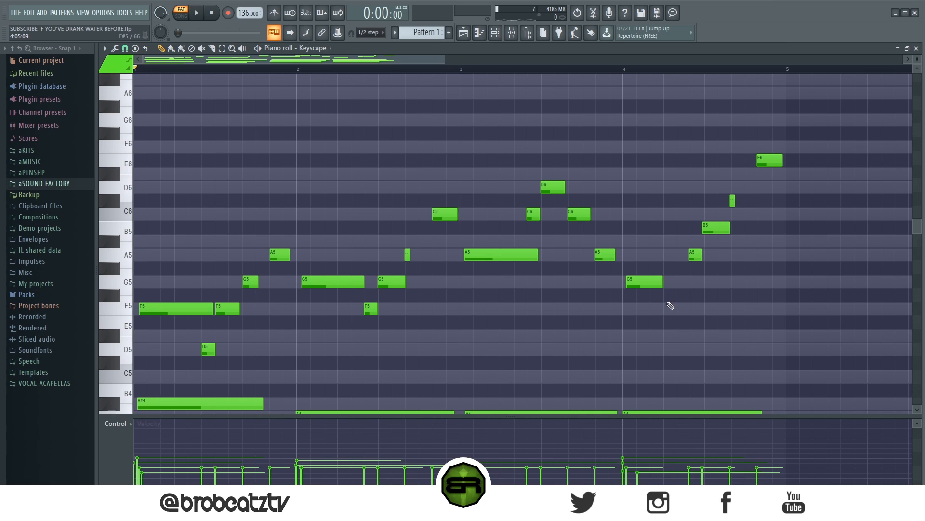
# - Add an F5 on beat 2 of bar 4, raise it an octave to F6, and move the short A5 up to D#6
pyautogui.click(682, 312)
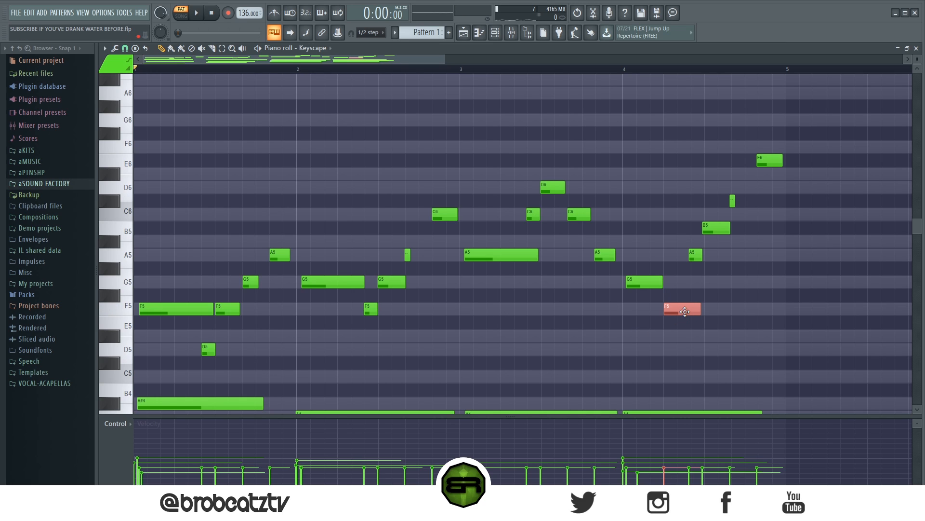
pyautogui.hotkey('ctrl', 'Up')
pyautogui.hotkey('ctrl', 'd')
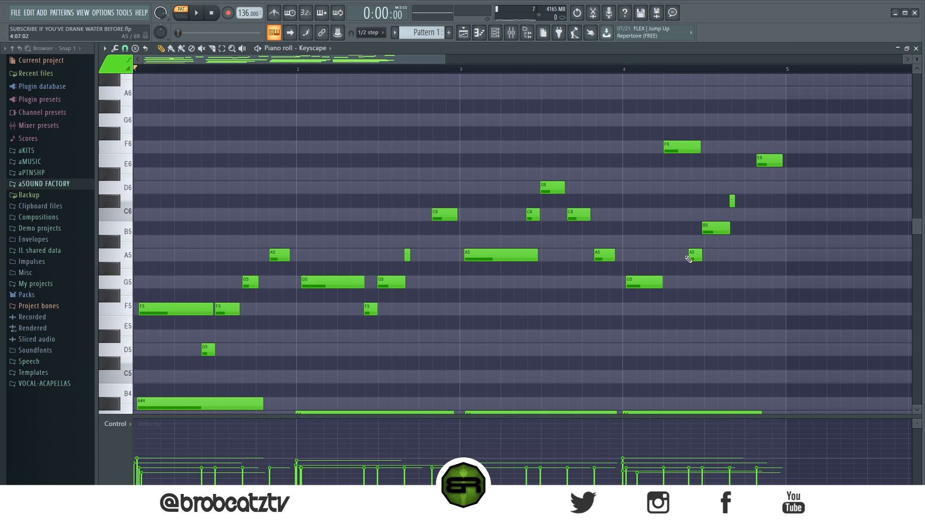
pyautogui.moveTo(693, 255); pyautogui.dragTo(694, 173)
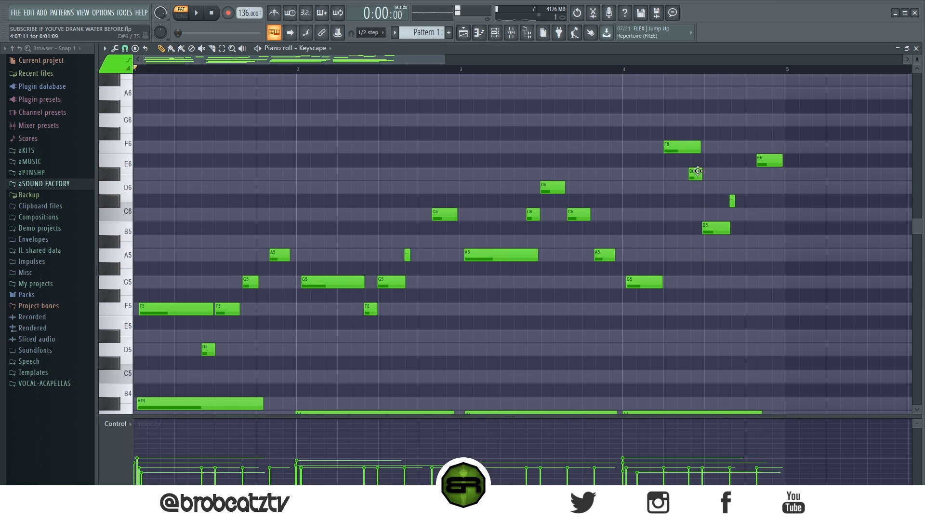
# - In bar 4's melody, lower D#6 to D6, raise B5 to C6, and lower the short C#6 to A#5 and E6 to A5
pyautogui.moveTo(717, 228)
pyautogui.mouseDown()
pyautogui.moveTo(716, 188)
pyautogui.moveTo(732, 217)
pyautogui.mouseUp()
pyautogui.moveTo(767, 163); pyautogui.dragTo(765, 261)
pyautogui.moveTo(736, 215); pyautogui.dragTo(736, 242)
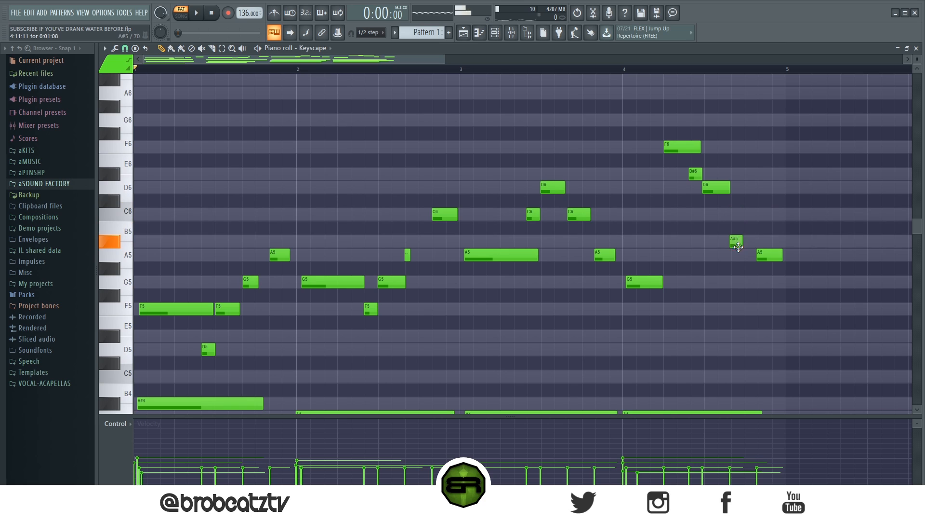
pyautogui.moveTo(715, 189); pyautogui.dragTo(715, 215)
pyautogui.moveTo(695, 173); pyautogui.dragTo(696, 189)
pyautogui.press('space')
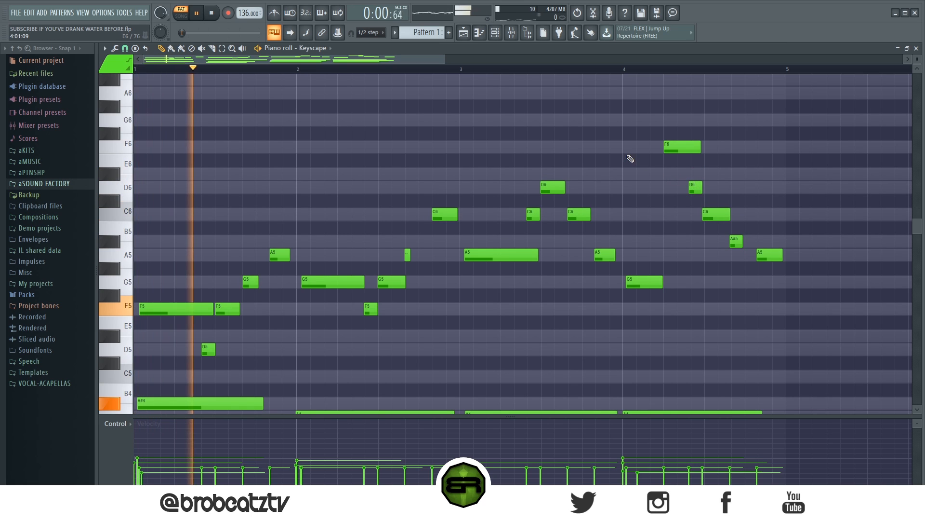
# - Shorten the last C6 of bar 3's melody to a brief note and play the melody back
pyautogui.scroll(-3, 588, 176)
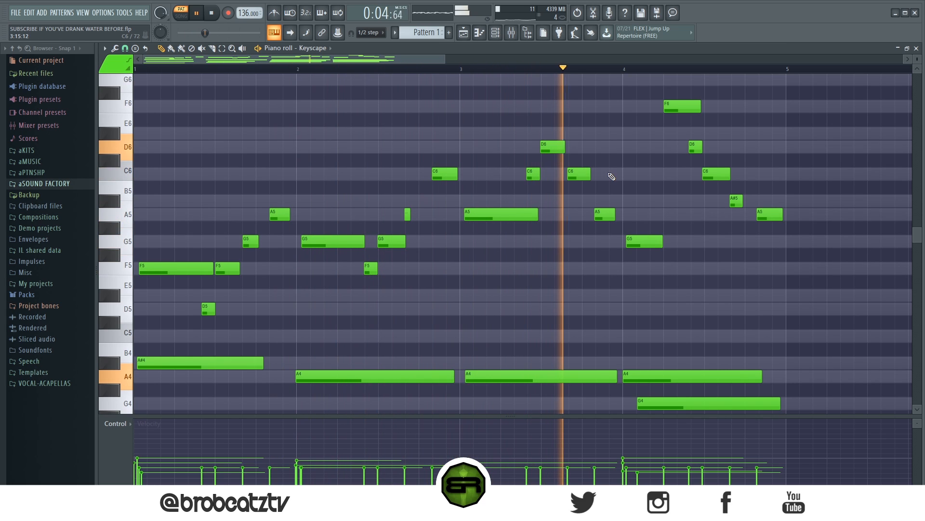
pyautogui.press('space')
pyautogui.moveTo(591, 175); pyautogui.dragTo(577, 175)
pyautogui.press('space')
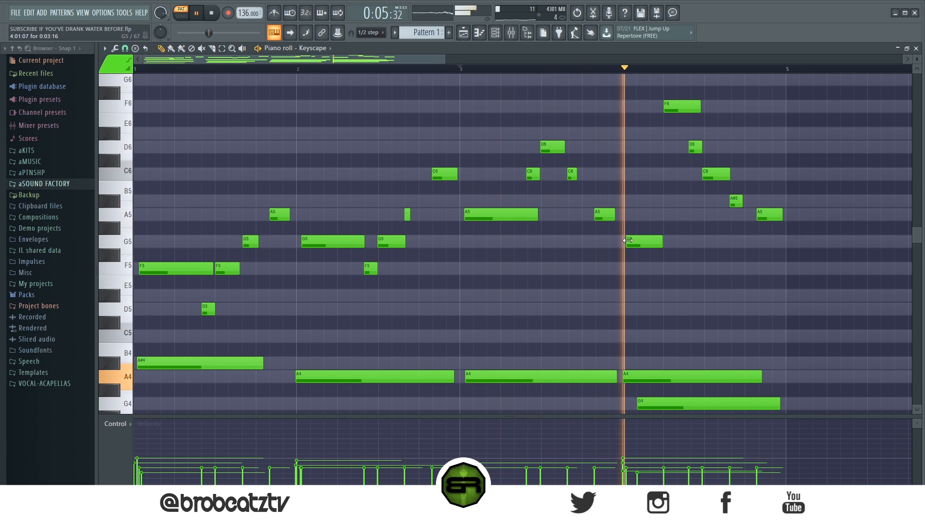
pyautogui.press('space')
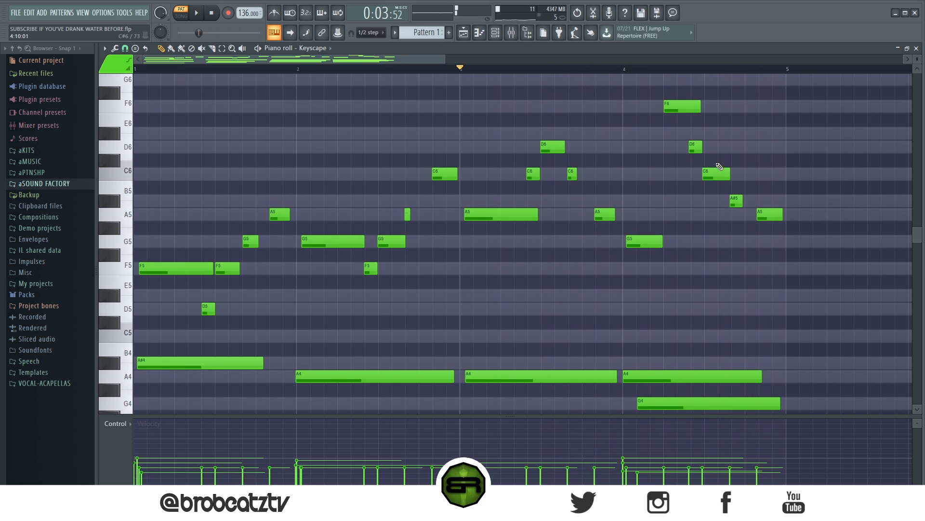
# - Move bar 4's last A5 earlier to follow the A#5, nudge the C6 slightly later, and play bar 4
pyautogui.moveTo(766, 215); pyautogui.dragTo(756, 215)
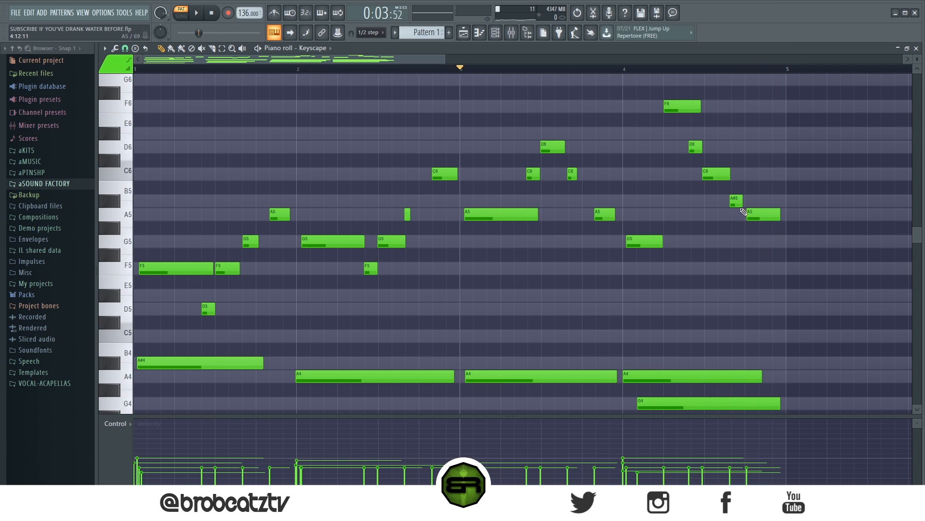
pyautogui.moveTo(717, 175); pyautogui.dragTo(719, 175)
pyautogui.press('space')
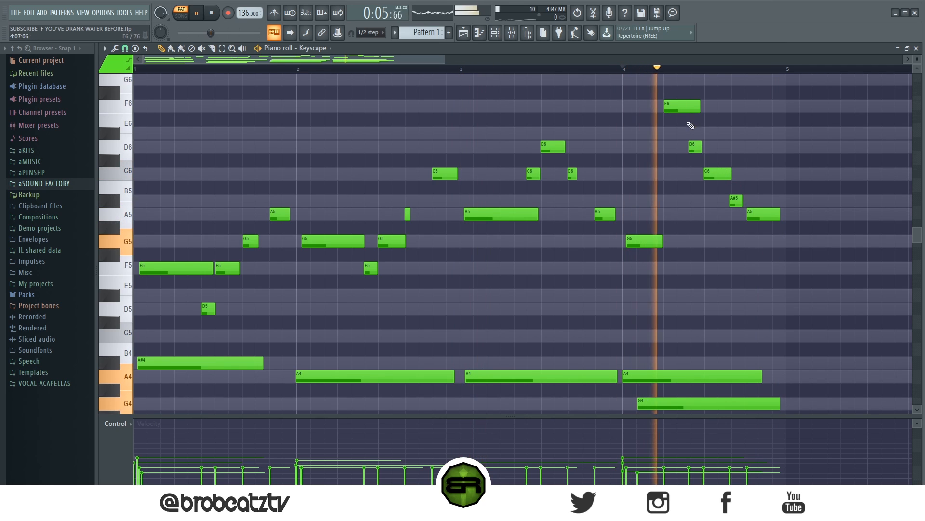
pyautogui.press('space')
# - In bar 4's melody, shorten the F6 and C6, and lengthen the D6 slightly so it leads into the C6
pyautogui.moveTo(702, 146); pyautogui.dragTo(700, 146)
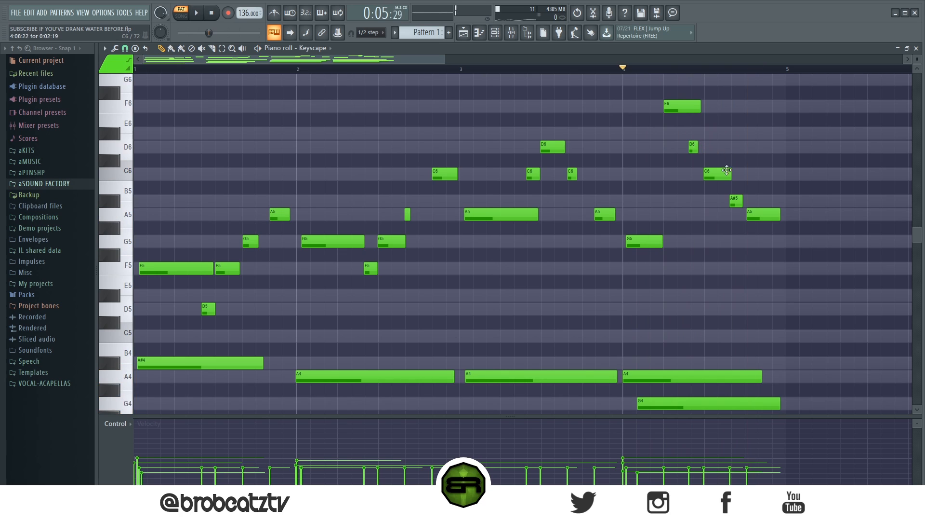
pyautogui.moveTo(699, 148); pyautogui.dragTo(705, 148)
pyautogui.moveTo(701, 106); pyautogui.dragTo(685, 106)
pyautogui.press('space')
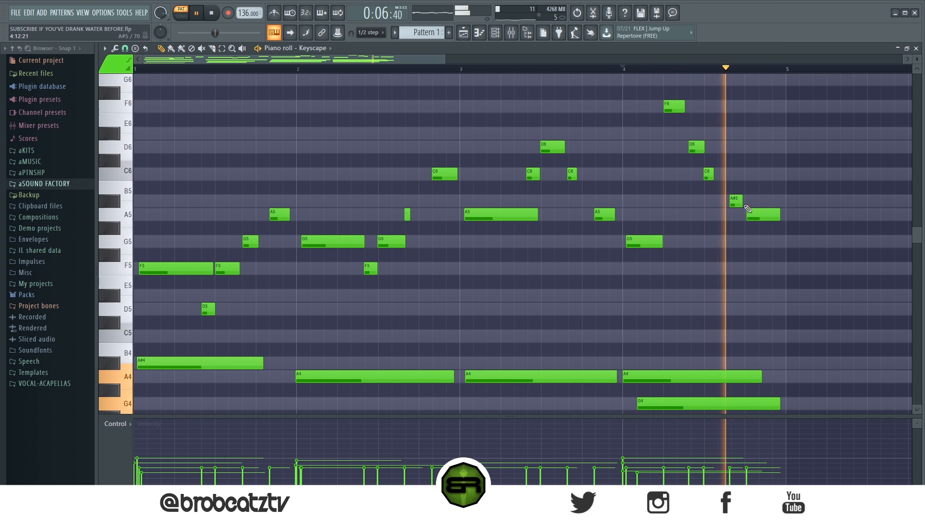
pyautogui.moveTo(712, 177)
pyautogui.mouseDown()
pyautogui.moveTo(721, 177)
pyautogui.moveTo(711, 175)
pyautogui.mouseUp()
pyautogui.press('space')
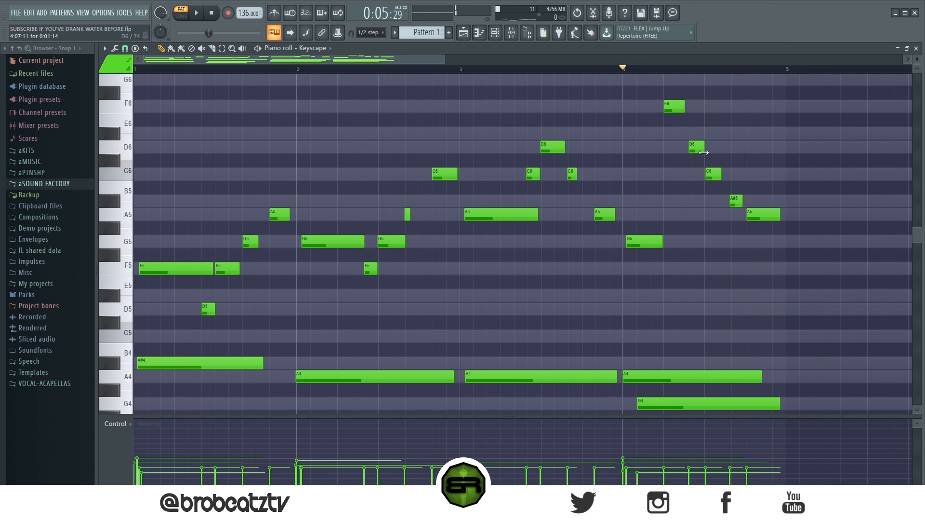
pyautogui.press('space')
pyautogui.press('space')
# - Randomize the velocities of all four bars' melody notes by 19% with bipolar variation, and play the result
pyautogui.scroll(-2, 531, 70)
pyautogui.scroll(-1, 533, 71)
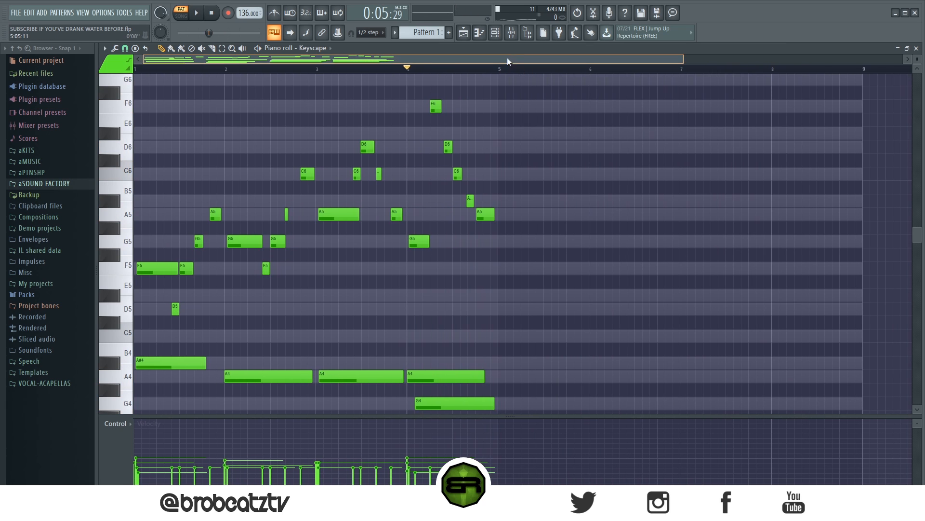
pyautogui.moveTo(534, 100); pyautogui.dragTo(123, 321)
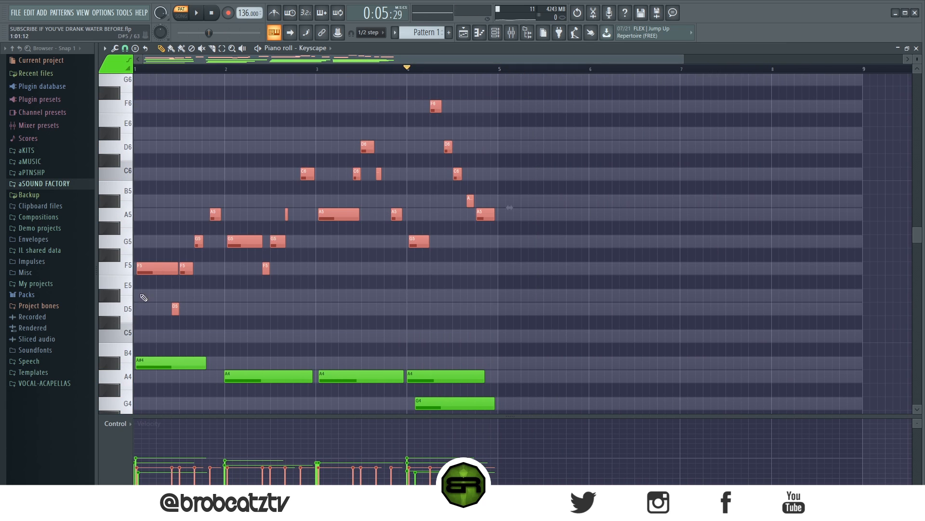
pyautogui.hotkey('alt', 'r')
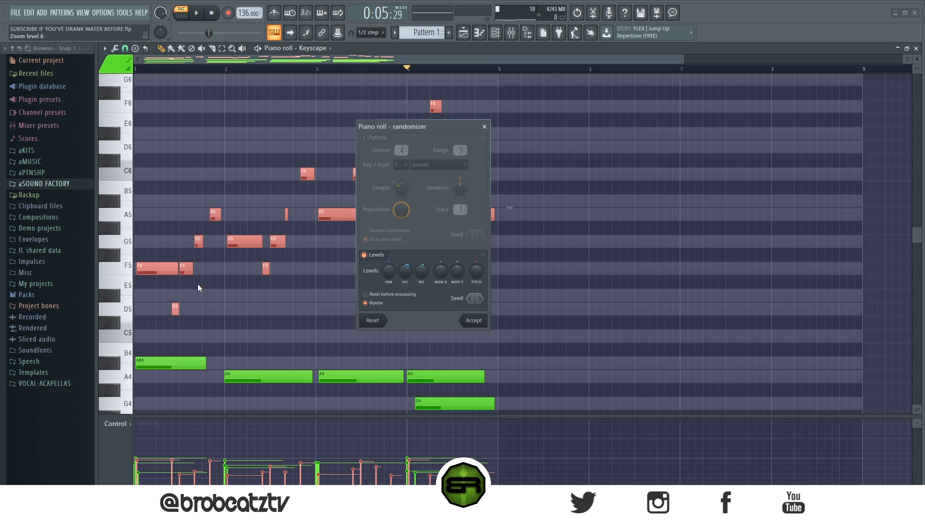
pyautogui.moveTo(426, 130); pyautogui.dragTo(447, 110)
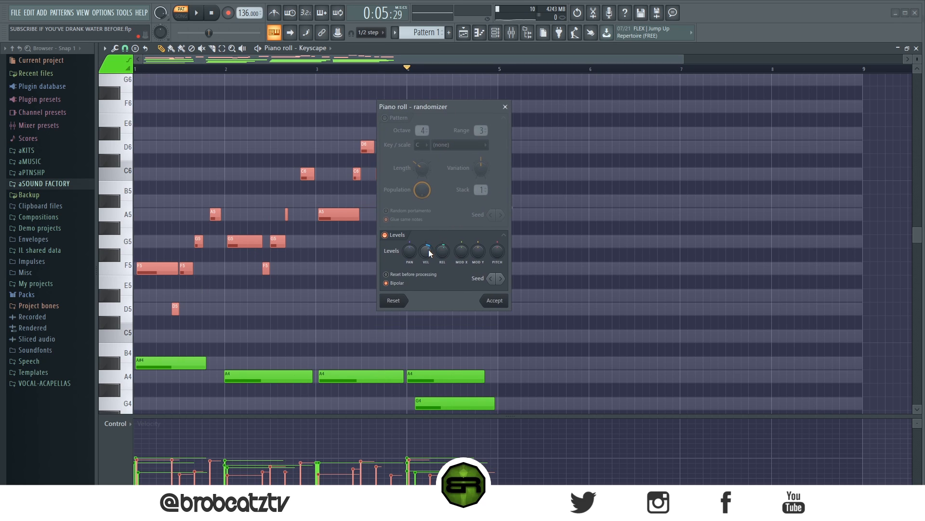
pyautogui.scroll(-5, 427, 251)
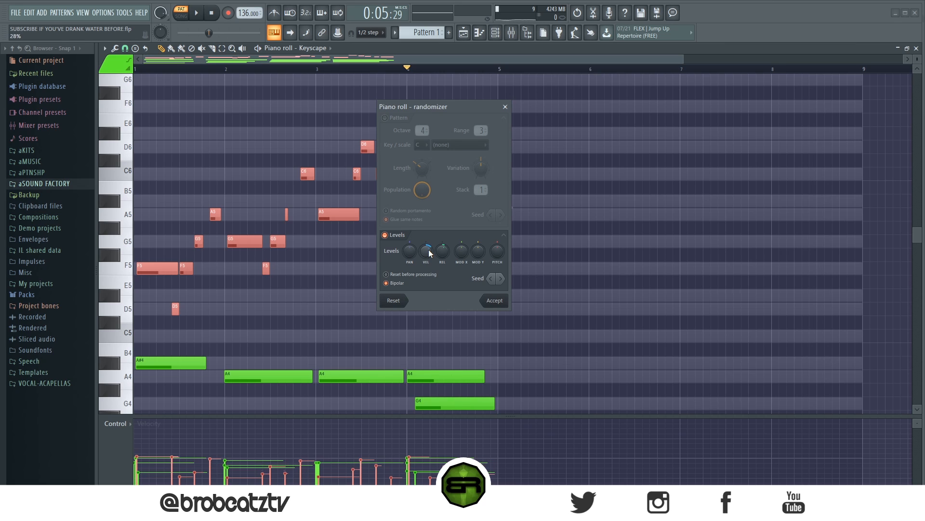
pyautogui.scroll(5, 430, 253)
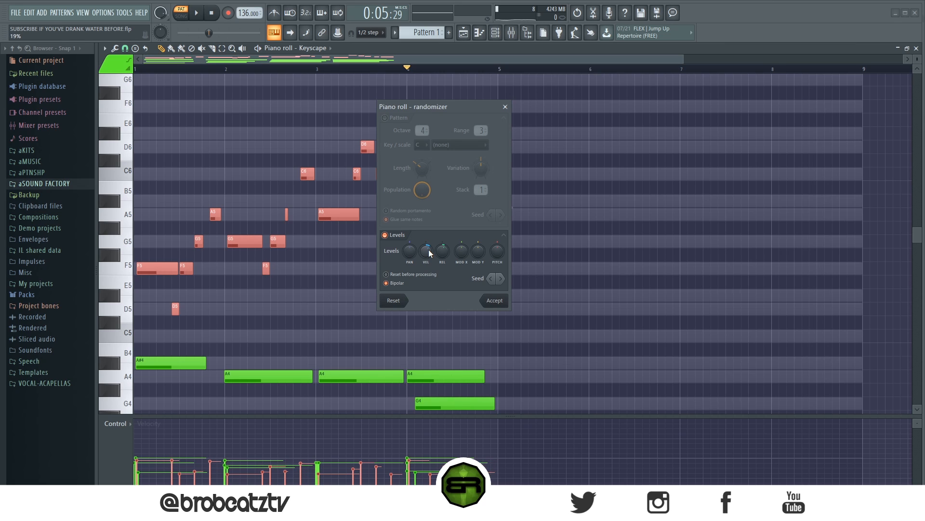
pyautogui.click(495, 300)
pyautogui.press('space')
pyautogui.press('space')
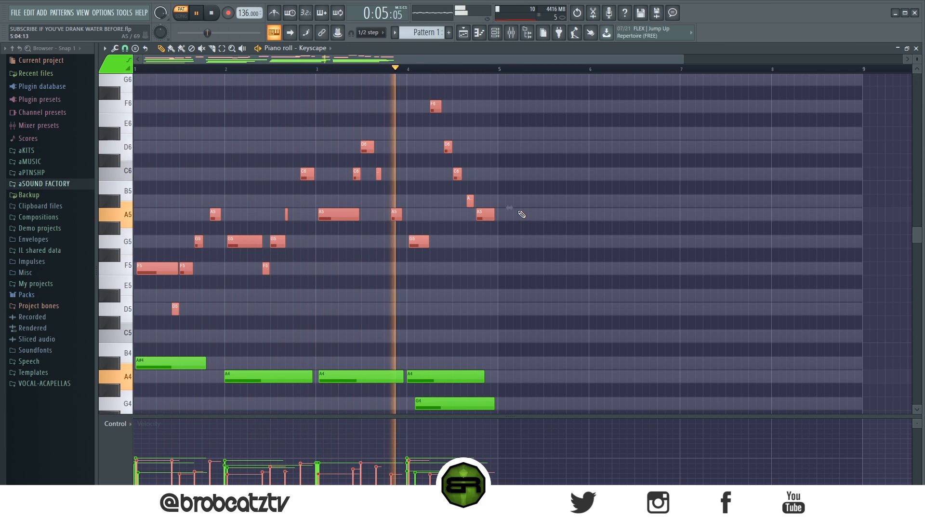
pyautogui.press('space')
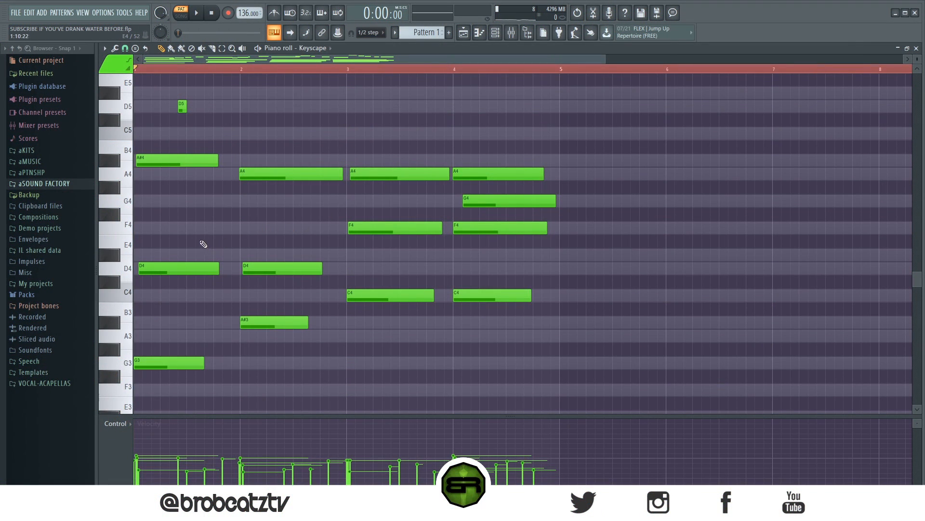
pyautogui.click(226, 227)
pyautogui.click(218, 201)
pyautogui.click(236, 133)
pyautogui.rightClick(237, 133)
pyautogui.rightClick(227, 227)
pyautogui.rightClick(218, 200)
pyautogui.scroll(-2, 219, 207)
pyautogui.scroll(1, 223, 228)
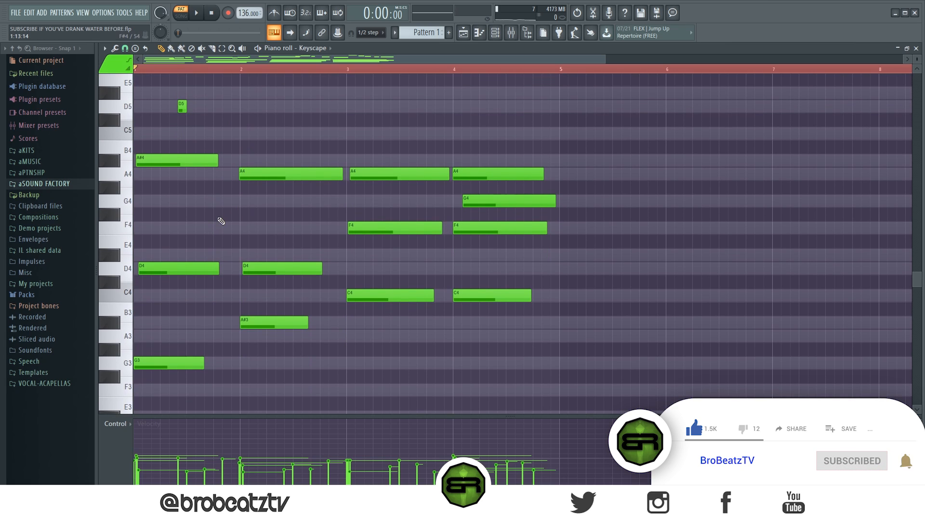
# - Add an F4 running from the end of bar 1 into bar 2, and an F3 through the second half of bar 4
pyautogui.click(220, 227)
pyautogui.moveTo(223, 229); pyautogui.dragTo(246, 231)
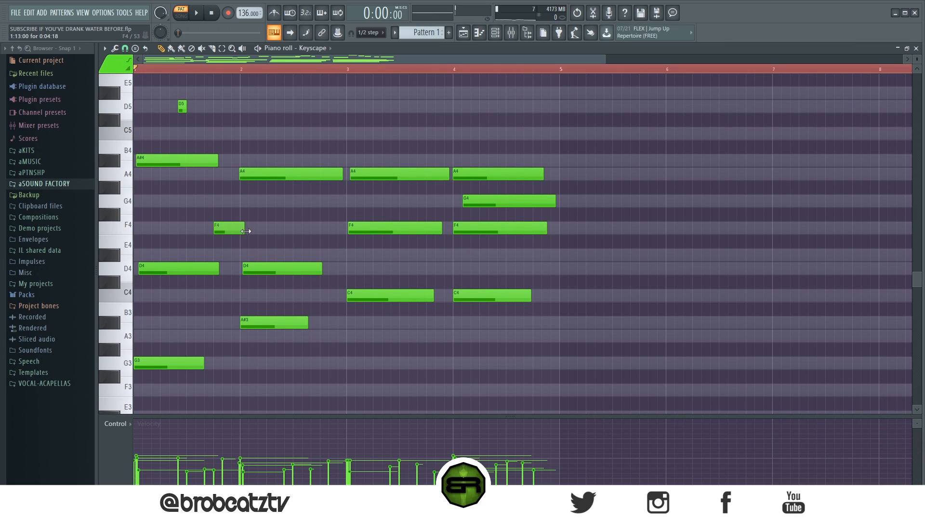
pyautogui.click(508, 390)
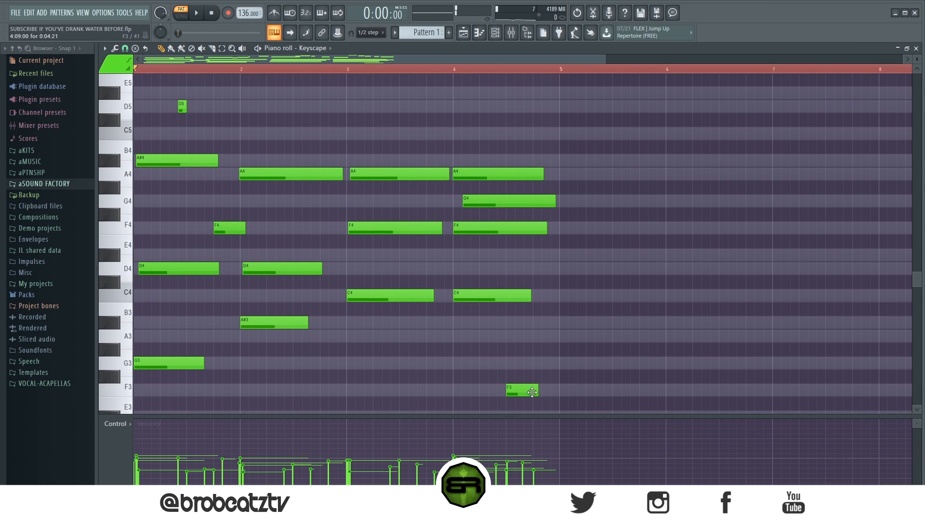
pyautogui.moveTo(535, 389); pyautogui.dragTo(537, 390)
# - Lower the velocities of the added F4 and F3 below the other notes and play the progression
pyautogui.keyDown('ctrl'); pyautogui.keyDown('shift'); pyautogui.click(545, 387); pyautogui.keyUp('shift'); pyautogui.keyUp('ctrl')
pyautogui.keyDown('ctrl'); pyautogui.keyDown('shift'); pyautogui.click(241, 225); pyautogui.keyUp('shift'); pyautogui.keyUp('ctrl')
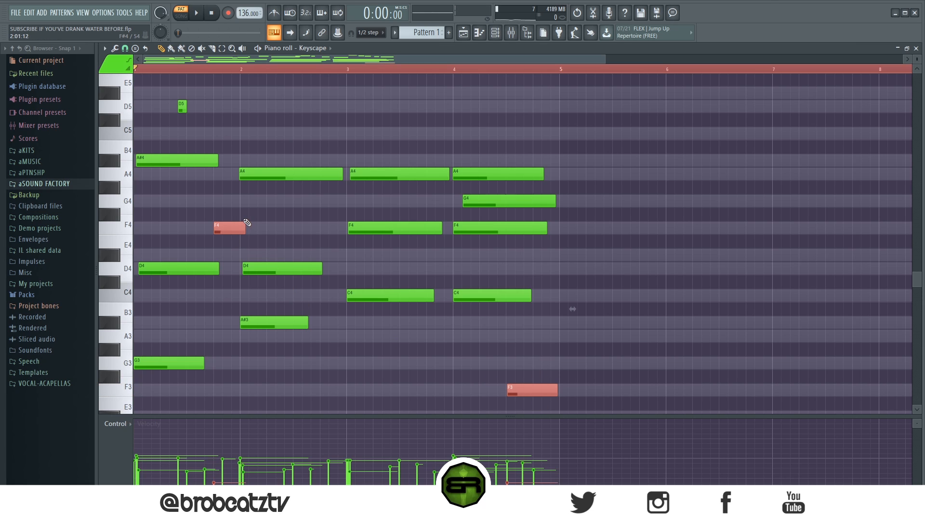
pyautogui.moveTo(226, 415); pyautogui.dragTo(265, 93)
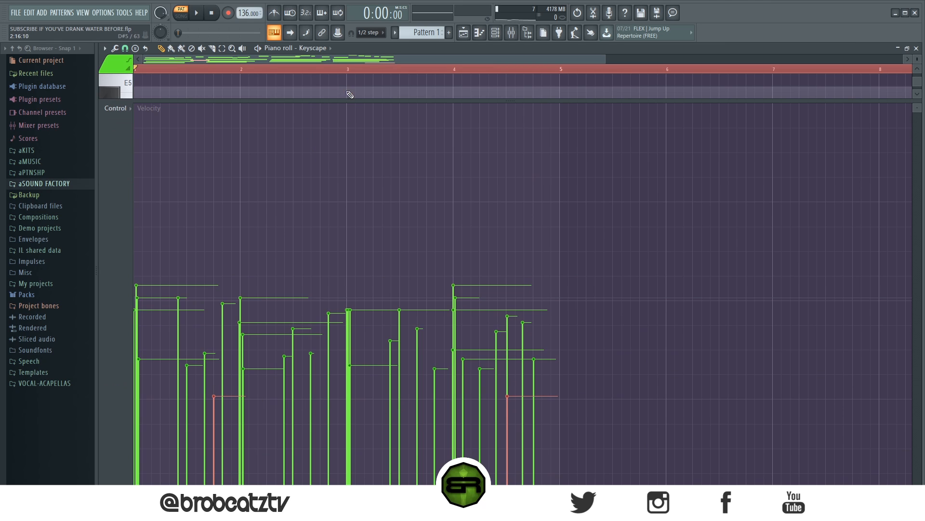
pyautogui.moveTo(345, 99); pyautogui.dragTo(339, 420)
pyautogui.keyDown('ctrl'); pyautogui.click(287, 222); pyautogui.keyUp('ctrl')
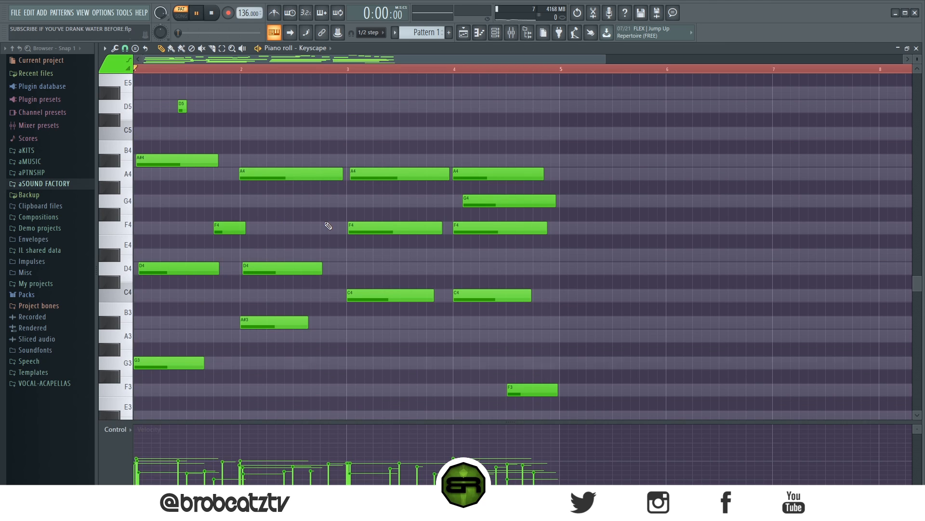
pyautogui.press('space')
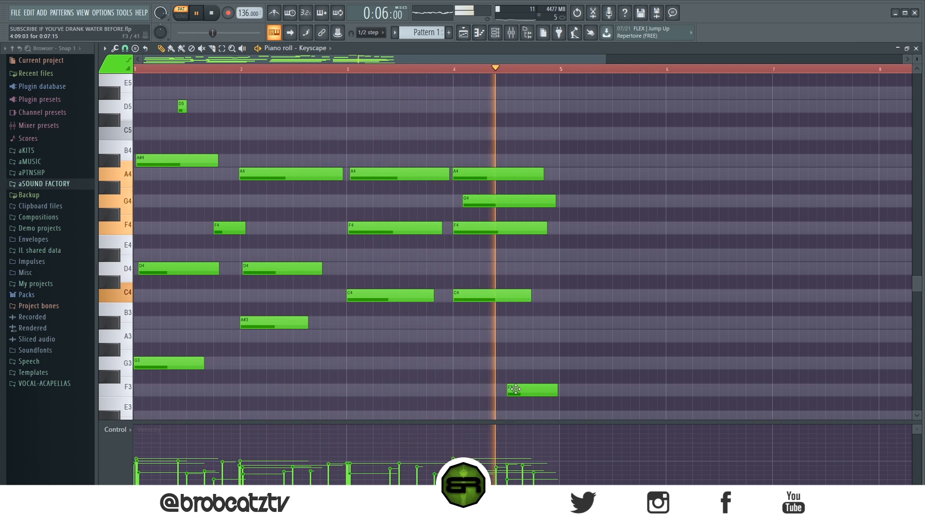
pyautogui.press('space')
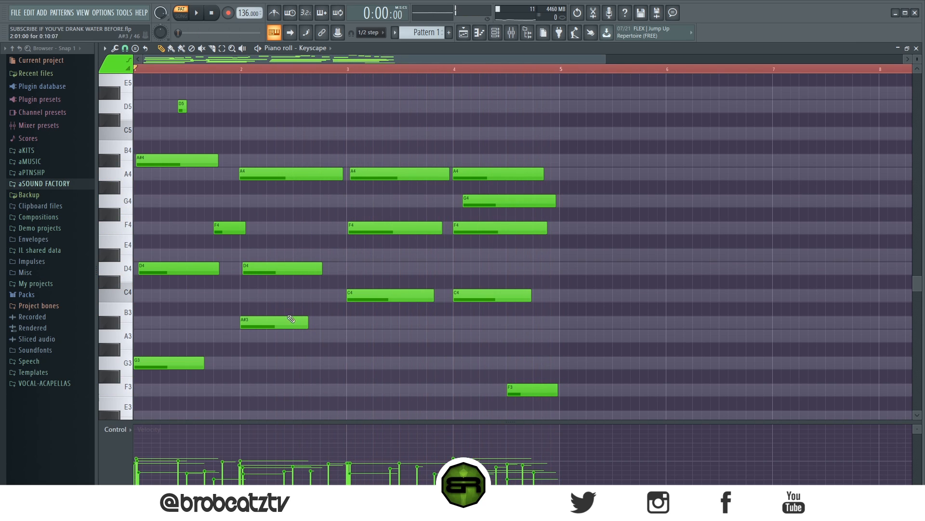
# - Shorten bar 1's G3, D4 and A#4 chord notes together so they all end before beat 3
pyautogui.moveTo(210, 70); pyautogui.dragTo(144, 67)
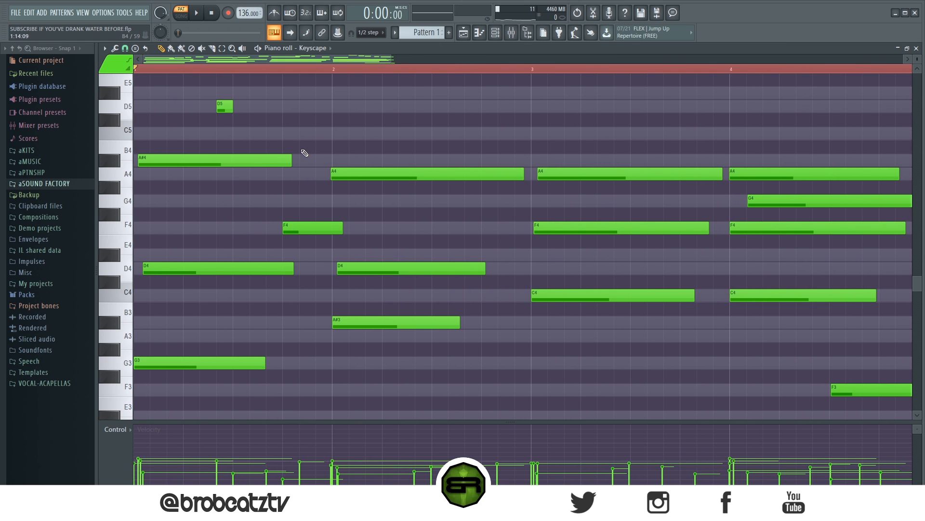
pyautogui.moveTo(245, 128); pyautogui.dragTo(270, 414)
pyautogui.scroll(5, 284, 289)
pyautogui.moveTo(290, 251); pyautogui.dragTo(208, 250)
pyautogui.scroll(-6, 226, 171)
pyautogui.click(227, 171)
pyautogui.scroll(4, 227, 171)
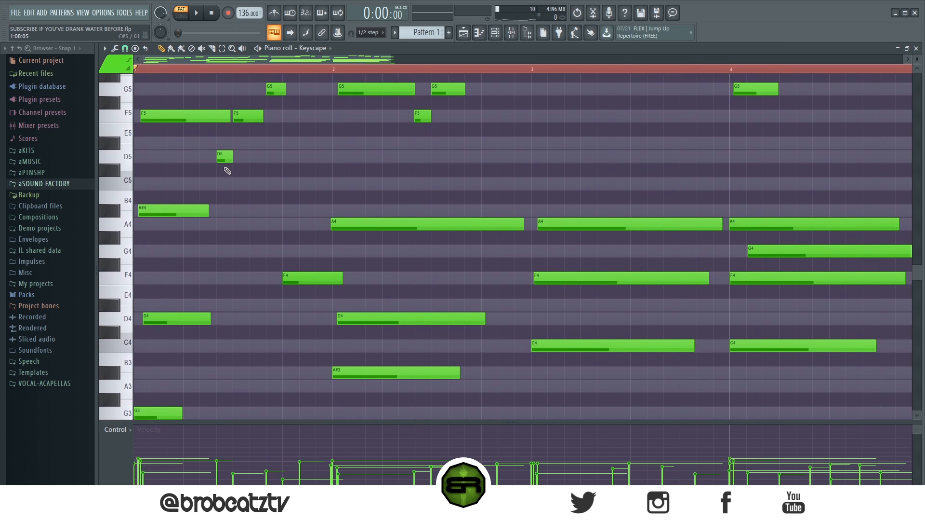
# - Add a short G3, D4 and A#4 chord stab on beat 3 of bar 1 and duplicate it onto beat 4
pyautogui.click(237, 211)
pyautogui.click(236, 318)
pyautogui.scroll(-3, 237, 321)
pyautogui.click(236, 332)
pyautogui.scroll(2, 244, 324)
pyautogui.moveTo(251, 178); pyautogui.dragTo(289, 390)
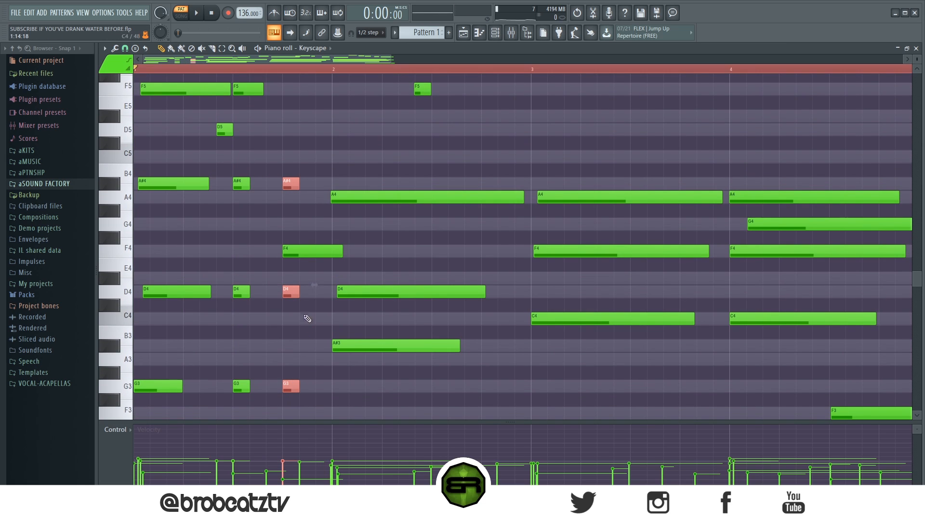
# - Vary the lengths of the A#4 and G3 notes slightly within bar 1's two chord stabs
pyautogui.click(243, 185)
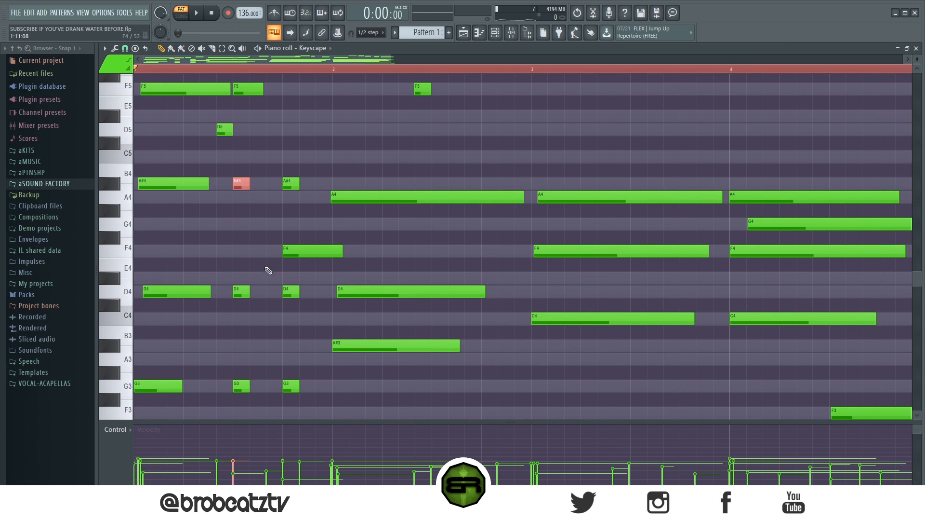
pyautogui.keyDown('ctrl'); pyautogui.click(293, 385); pyautogui.keyUp('ctrl')
pyautogui.click(242, 385)
pyautogui.keyDown('ctrl'); pyautogui.click(292, 187); pyautogui.keyUp('ctrl')
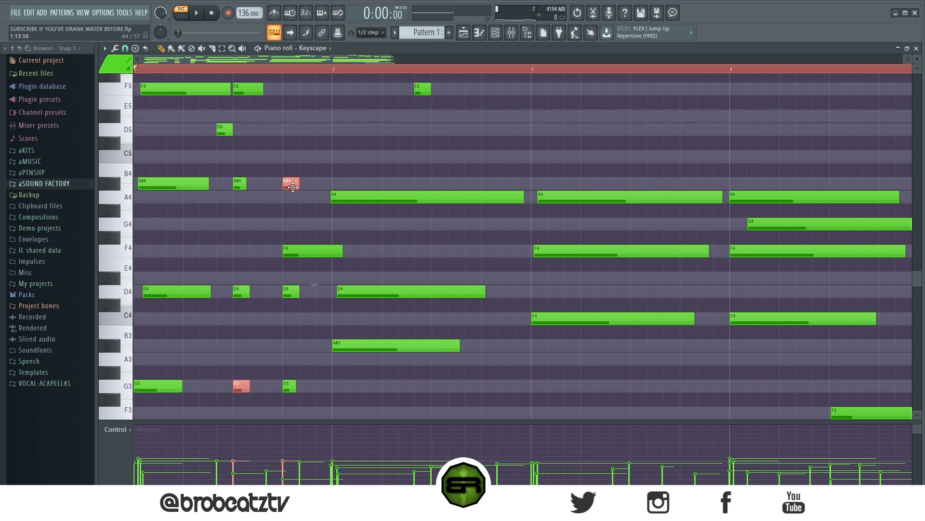
pyautogui.moveTo(298, 181); pyautogui.dragTo(300, 182)
pyautogui.keyDown('ctrl'); pyautogui.click(298, 210); pyautogui.keyUp('ctrl')
# - Select the notes of both bar 1 chord stabs and raise their velocities
pyautogui.moveTo(235, 164); pyautogui.dragTo(242, 352)
pyautogui.keyDown('ctrl'); pyautogui.keyDown('shift'); pyautogui.click(291, 184); pyautogui.keyUp('shift'); pyautogui.keyUp('ctrl')
pyautogui.moveTo(290, 286); pyautogui.dragTo(307, 380)
pyautogui.hotkey('alt', 'x')
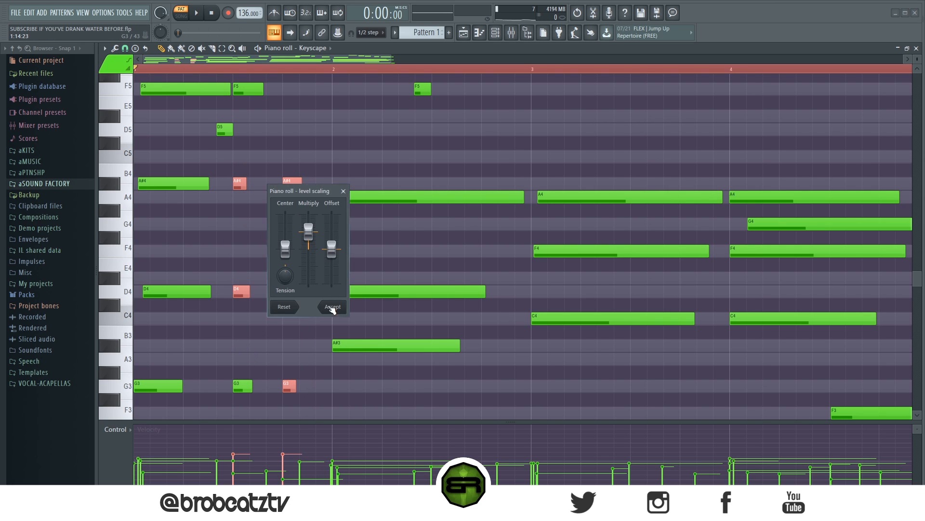
pyautogui.click(344, 192)
pyautogui.keyDown('ctrl'); pyautogui.keyDown('shift'); pyautogui.click(289, 385); pyautogui.keyUp('shift'); pyautogui.keyUp('ctrl')
pyautogui.keyDown('ctrl'); pyautogui.keyDown('shift'); pyautogui.click(292, 183); pyautogui.keyUp('shift'); pyautogui.keyUp('ctrl')
pyautogui.keyDown('ctrl'); pyautogui.click(289, 313); pyautogui.keyUp('ctrl')
pyautogui.keyDown('ctrl'); pyautogui.keyDown('shift'); pyautogui.click(291, 292); pyautogui.keyUp('shift'); pyautogui.keyUp('ctrl')
pyautogui.keyDown('ctrl'); pyautogui.keyDown('shift'); pyautogui.click(245, 384); pyautogui.keyUp('shift'); pyautogui.keyUp('ctrl')
pyautogui.scroll(2, 253, 356)
# - Raise the stabs' velocities further, making the beat 4 stab louder than the one on beat 3
pyautogui.keyDown('ctrl'); pyautogui.click(274, 348); pyautogui.keyUp('ctrl')
pyautogui.moveTo(312, 401); pyautogui.dragTo(232, 283)
pyautogui.moveTo(222, 177); pyautogui.dragTo(301, 208)
pyautogui.scroll(2, 312, 208)
pyautogui.keyDown('ctrl'); pyautogui.click(292, 184); pyautogui.keyUp('ctrl')
pyautogui.keyDown('ctrl'); pyautogui.keyDown('shift'); pyautogui.click(293, 290); pyautogui.keyUp('shift'); pyautogui.keyUp('ctrl')
pyautogui.moveTo(279, 386)
pyautogui.mouseDown()
pyautogui.moveTo(281, 398)
pyautogui.moveTo(290, 387)
pyautogui.mouseUp()
pyautogui.scroll(2, 304, 358)
pyautogui.keyDown('ctrl'); pyautogui.click(302, 332); pyautogui.keyUp('ctrl')
# - Move the F4 at the end of bar 1 down to D4 and later, starting just before bar 2, and play it
pyautogui.moveTo(298, 252); pyautogui.dragTo(328, 294)
pyautogui.press('space')
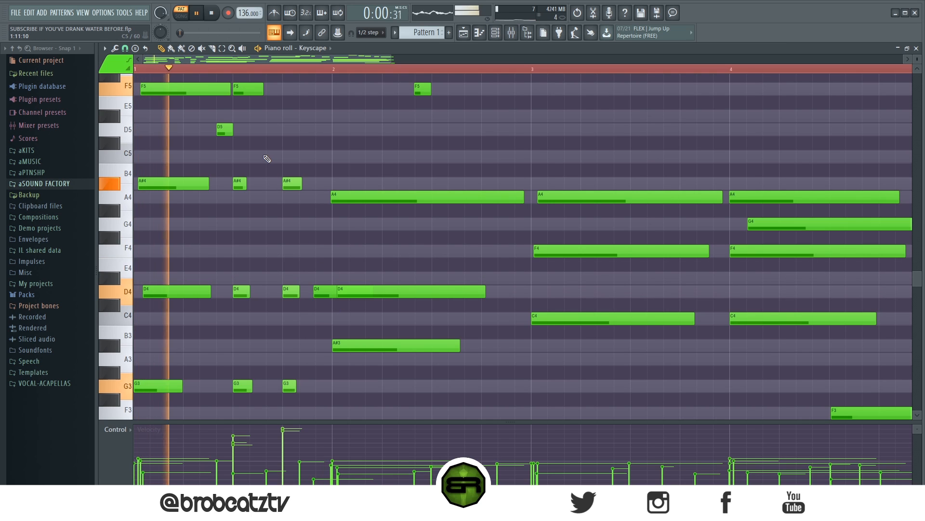
pyautogui.press('space')
# - Lower the velocities of both bar 1 stabs slightly, lengthen the beat 3 stab a little, and play the result
pyautogui.moveTo(302, 175); pyautogui.dragTo(285, 391)
pyautogui.keyDown('ctrl'); pyautogui.click(248, 203); pyautogui.keyUp('ctrl')
pyautogui.moveTo(249, 168); pyautogui.dragTo(253, 415)
pyautogui.keyDown('ctrl'); pyautogui.click(239, 181); pyautogui.keyUp('ctrl')
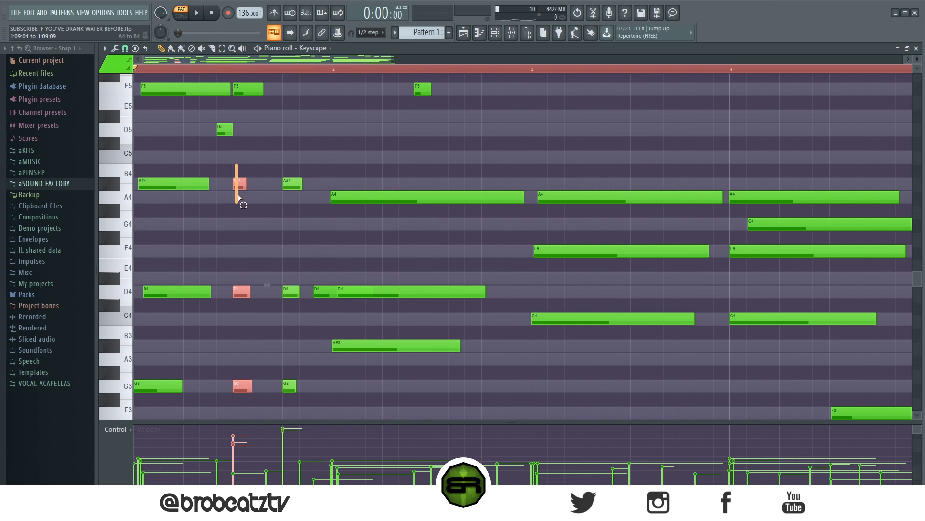
pyautogui.moveTo(246, 186); pyautogui.dragTo(302, 407)
pyautogui.scroll(-3, 249, 218)
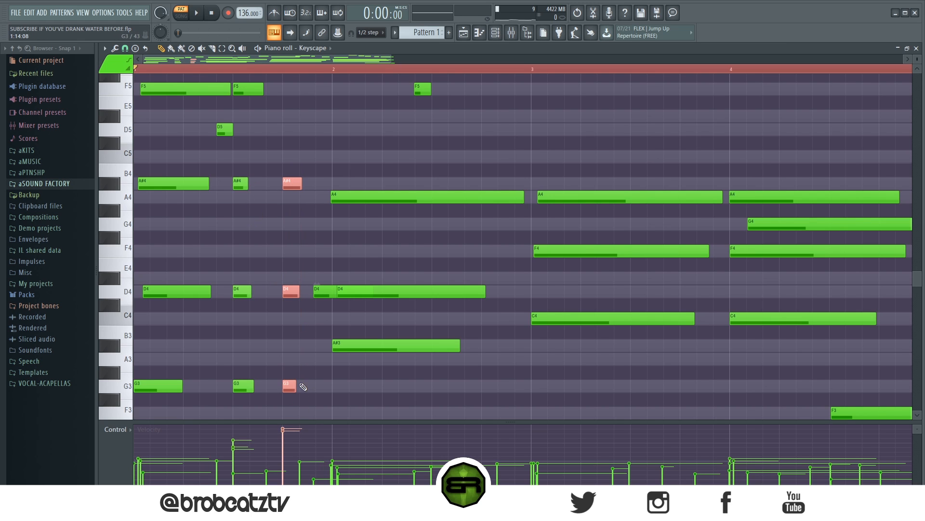
pyautogui.press('space')
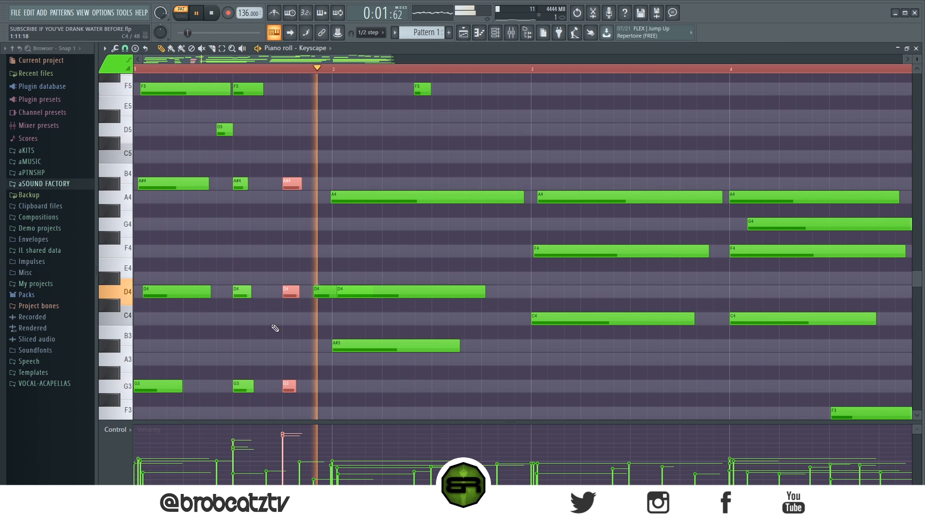
pyautogui.press('space')
# - Shorten bar 2's chord so its A4 ends at beat 4, and copy bar 1's beat 3 stab there with A#3 as lowest note
pyautogui.moveTo(517, 163); pyautogui.dragTo(443, 375)
pyautogui.moveTo(524, 199); pyautogui.dragTo(483, 200)
pyautogui.click(270, 196)
pyautogui.moveTo(249, 177)
pyautogui.mouseDown()
pyautogui.moveTo(241, 405)
pyautogui.moveTo(490, 386)
pyautogui.moveTo(491, 345)
pyautogui.mouseUp()
pyautogui.hotkey('ctrl', 'd')
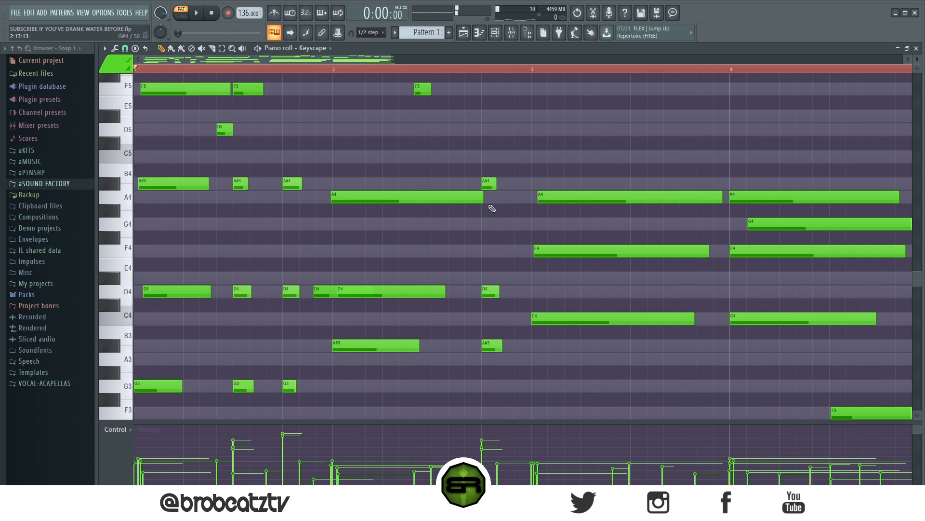
# - Copy bar 2's beat 4 stab to just after itself and play the first two bars
pyautogui.moveTo(487, 181)
pyautogui.keyDown('ctrl'); pyautogui.mouseDown()
pyautogui.moveTo(512, 361)
pyautogui.moveTo(506, 346)
pyautogui.moveTo(520, 346)
pyautogui.mouseUp(); pyautogui.keyUp('ctrl')
pyautogui.press('space')
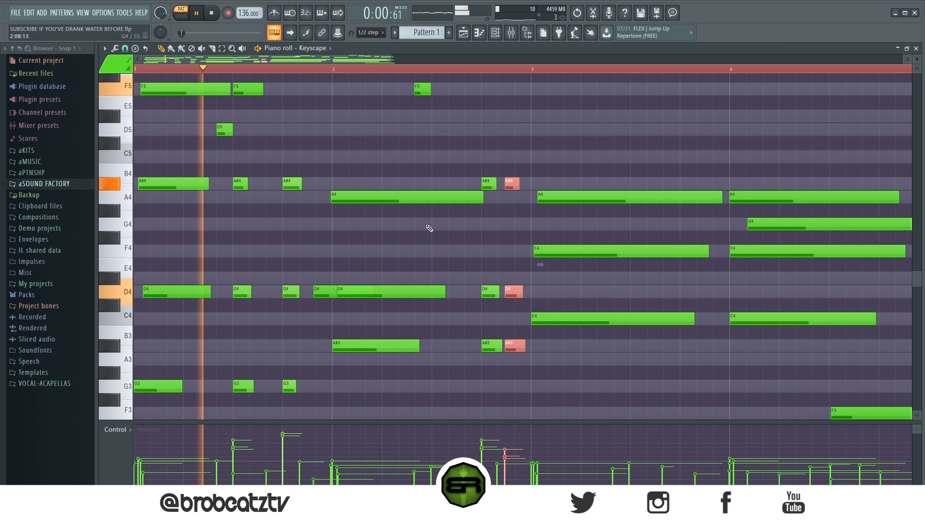
pyautogui.hotkey('ctrl', 'd')
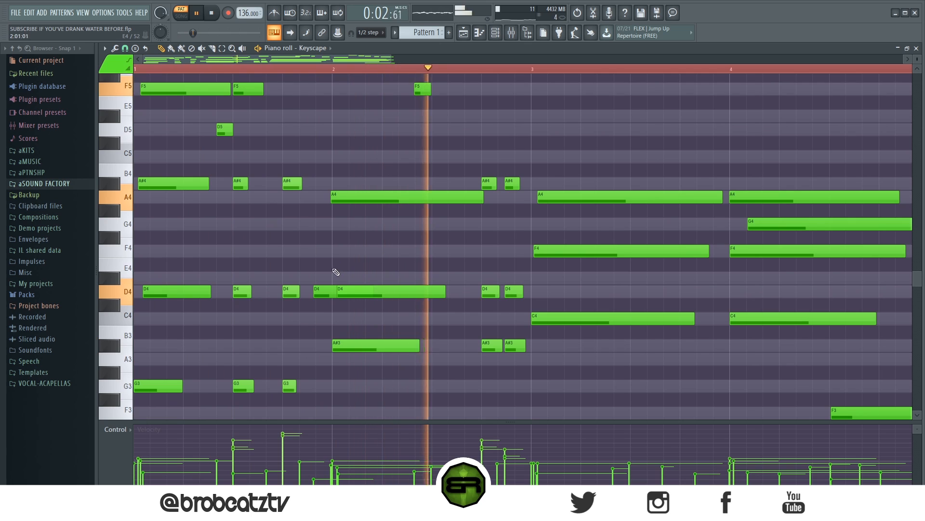
pyautogui.press('space')
pyautogui.click(324, 292)
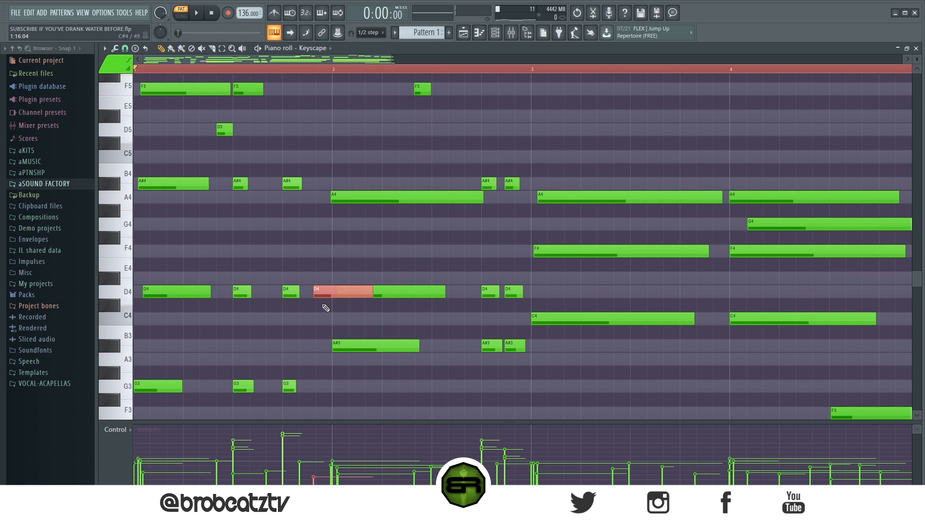
pyautogui.press('space')
pyautogui.hotkey('ctrl', 'd')
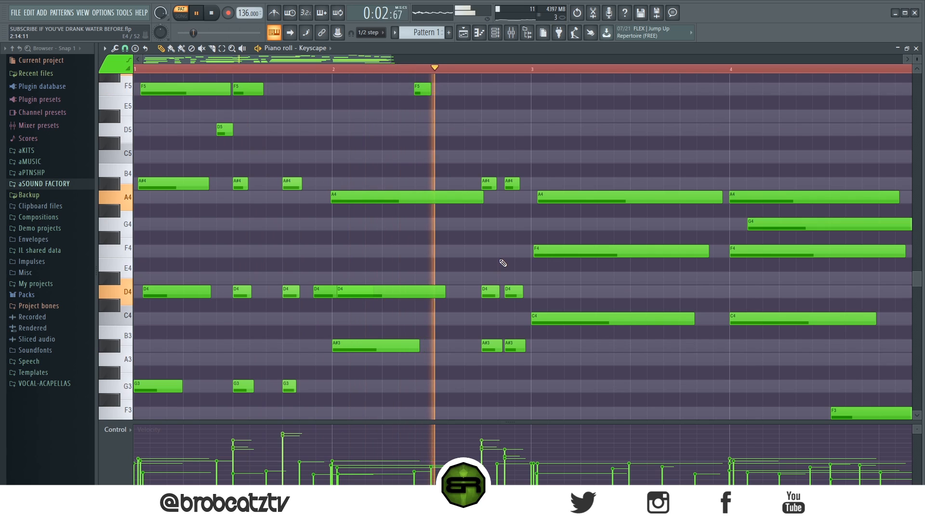
pyautogui.press('space')
# - Remove the stabs from bars 1 and 2, restoring bar 1's long G3, D4 and A#4 chord and its F4 near the bar's end
pyautogui.moveTo(518, 200); pyautogui.dragTo(493, 201)
pyautogui.press('Delete')
pyautogui.moveTo(473, 245); pyautogui.dragTo(516, 374)
pyautogui.press('Delete')
pyautogui.moveTo(292, 151); pyautogui.dragTo(301, 207)
pyautogui.press('Delete')
pyautogui.keyDown('ctrl'); pyautogui.click(302, 221); pyautogui.keyUp('ctrl')
pyautogui.moveTo(325, 287); pyautogui.dragTo(299, 247)
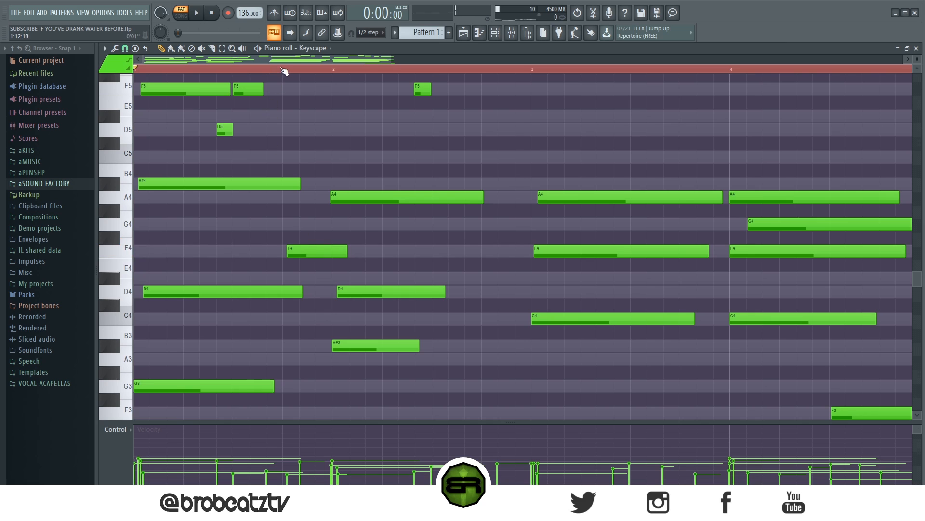
# - Lengthen bar 2's A#3, D4 and A4 chord notes so that the A4 ends just past beat 4
pyautogui.moveTo(479, 258); pyautogui.dragTo(332, 386)
pyautogui.moveTo(442, 290); pyautogui.dragTo(485, 290)
pyautogui.moveTo(481, 195); pyautogui.dragTo(493, 198)
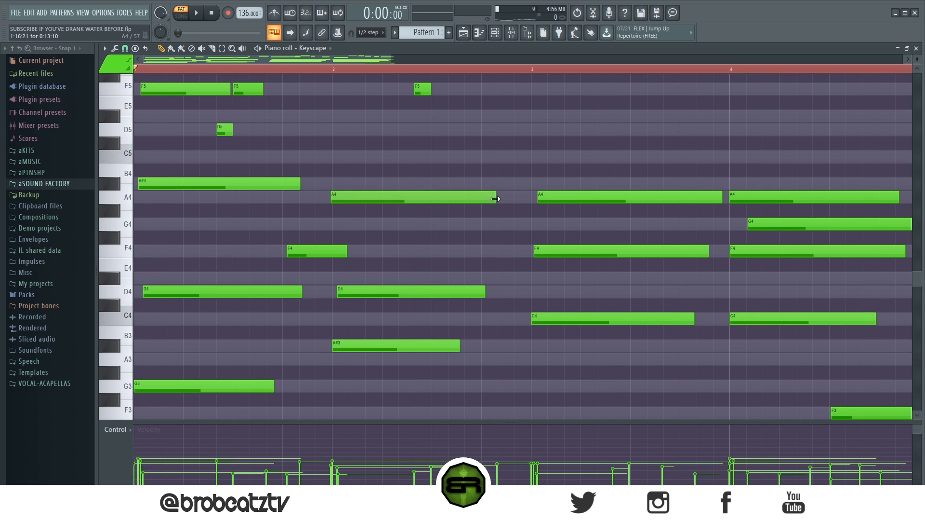
# - Compare the edited bars 1 to 4 with the original bars 5 to 8 and play the pattern
pyautogui.scroll(-5, 374, 76)
pyautogui.scroll(5, 372, 104)
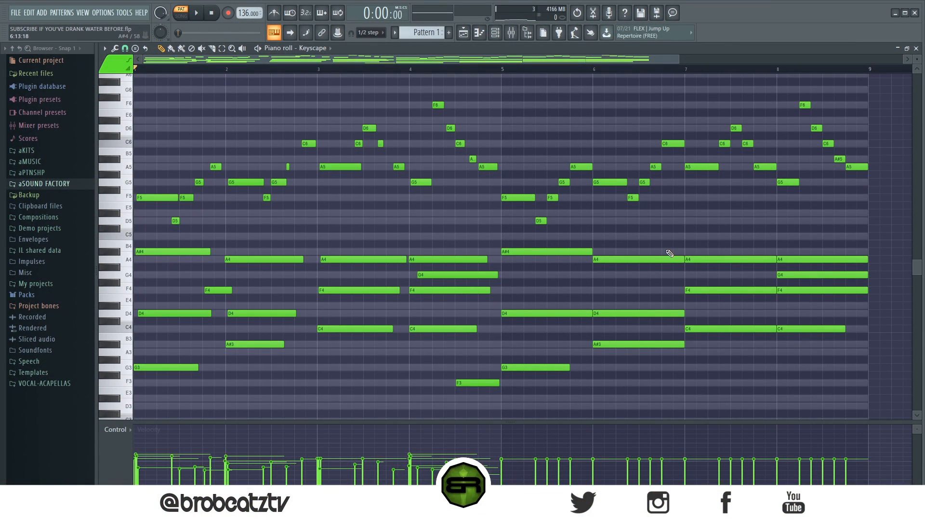
pyautogui.moveTo(507, 71); pyautogui.dragTo(870, 112)
pyautogui.click(611, 99)
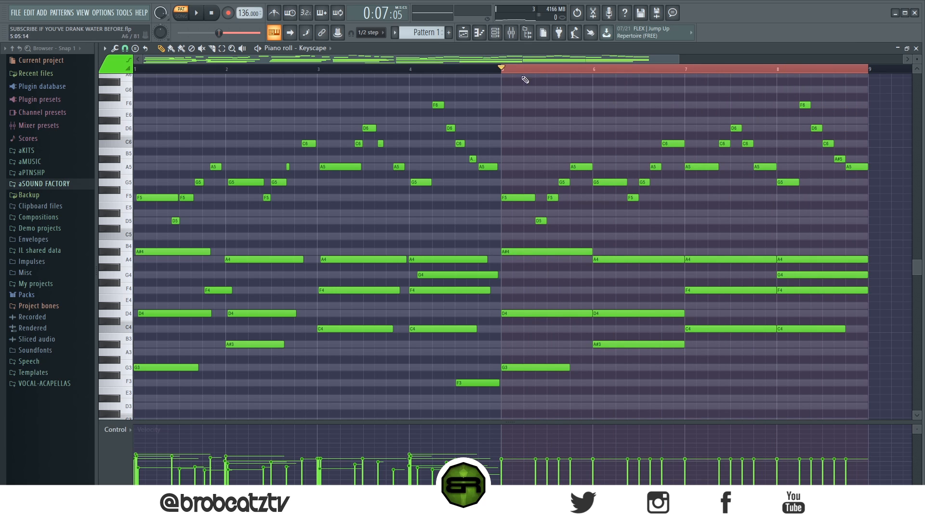
pyautogui.click(500, 71)
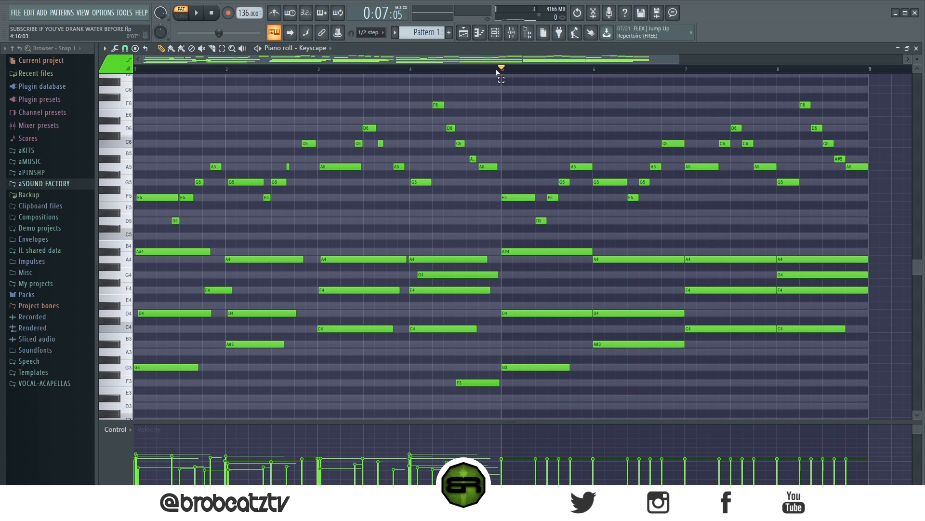
pyautogui.moveTo(501, 72); pyautogui.dragTo(137, 125)
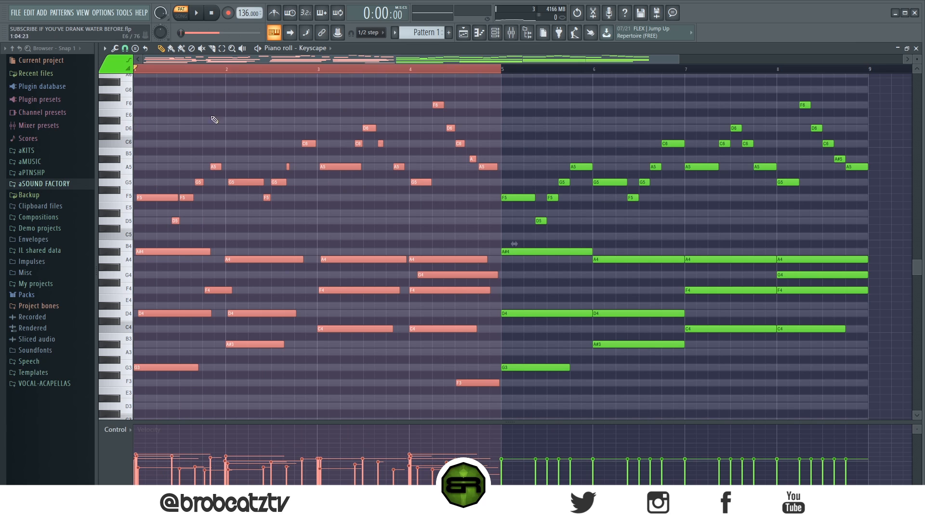
pyautogui.click(280, 141)
pyautogui.click(507, 70)
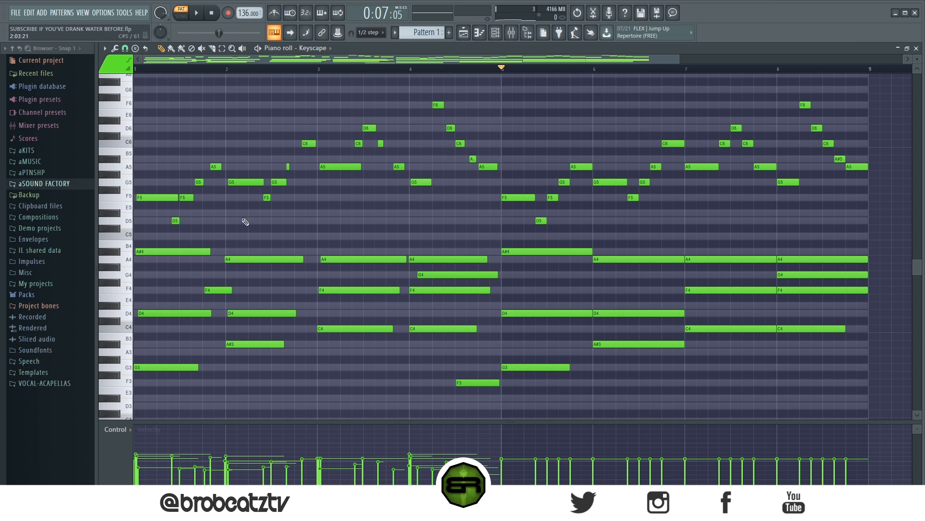
pyautogui.press('space')
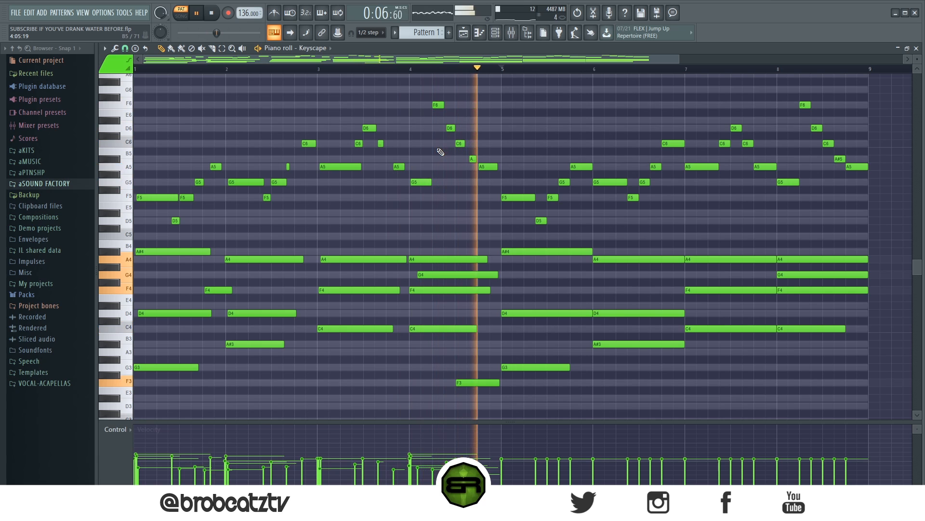
pyautogui.press('space')
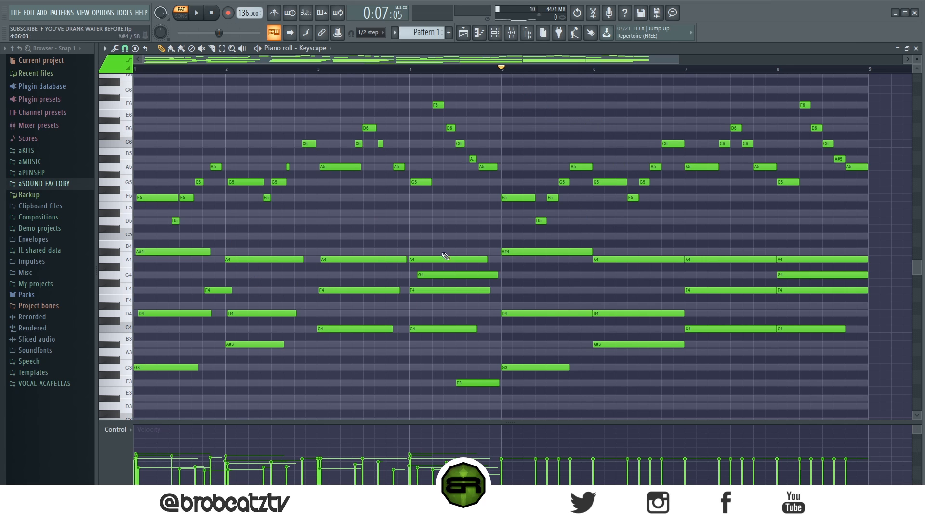
pyautogui.moveTo(500, 88); pyautogui.dragTo(459, 176)
pyautogui.scroll(3, 220, 169)
pyautogui.click(148, 144)
pyautogui.click(149, 159)
pyautogui.click(151, 182)
pyautogui.click(158, 205)
pyautogui.click(159, 214)
pyautogui.rightClick(179, 144)
pyautogui.rightClick(178, 159)
pyautogui.rightClick(178, 182)
pyautogui.rightClick(175, 205)
pyautogui.rightClick(176, 213)
pyautogui.scroll(-3, 207, 128)
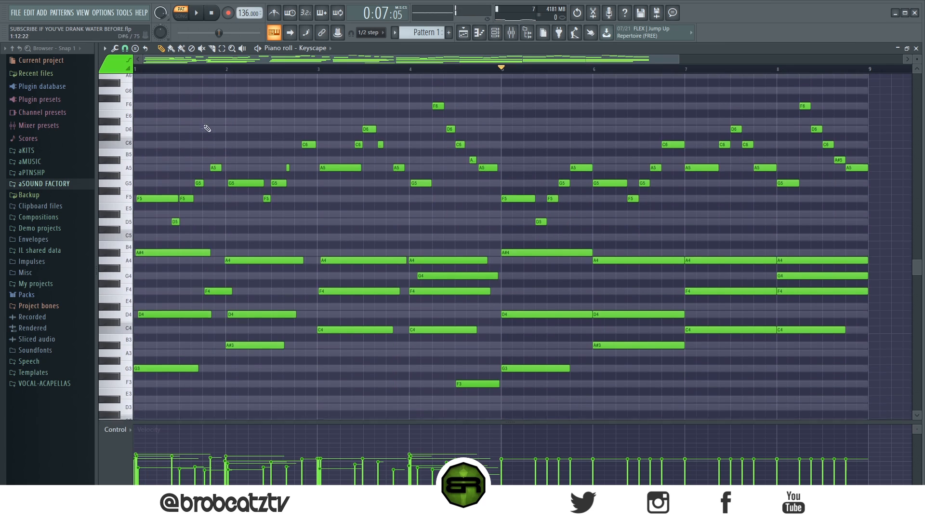
pyautogui.moveTo(501, 86); pyautogui.dragTo(143, 392)
pyautogui.keyDown('ctrl'); pyautogui.click(144, 392); pyautogui.keyUp('ctrl')
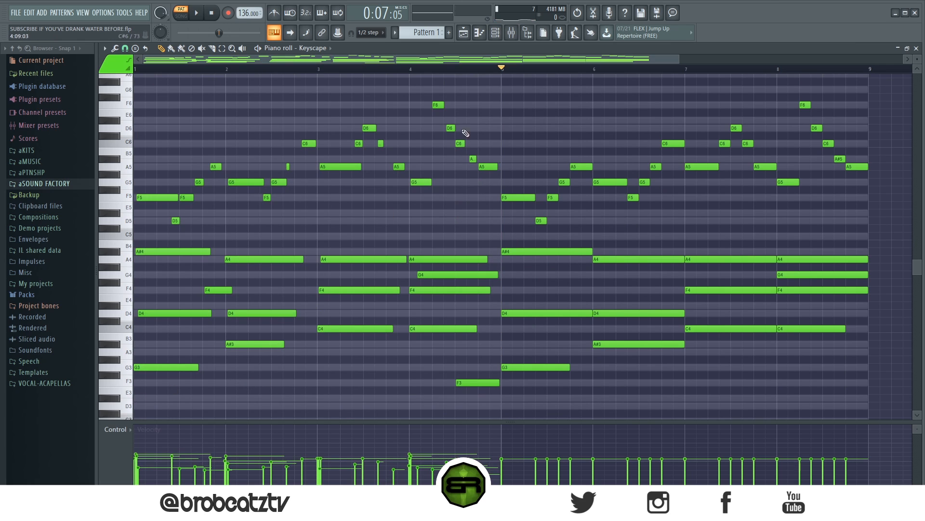
pyautogui.moveTo(501, 83); pyautogui.dragTo(81, 393)
pyautogui.rightClick(233, 124)
pyautogui.scroll(3, 312, 59)
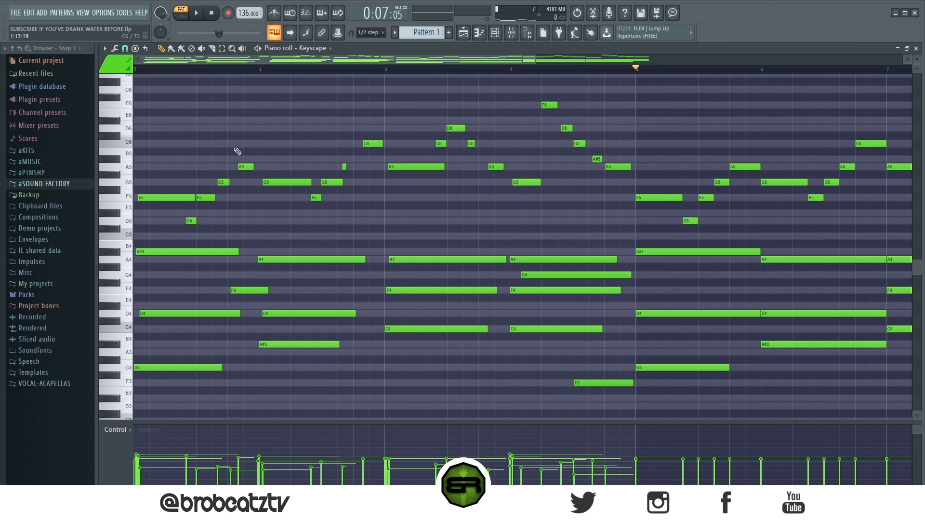
pyautogui.moveTo(170, 187); pyautogui.dragTo(431, 216)
pyautogui.rightClick(448, 215)
pyautogui.moveTo(158, 156); pyautogui.dragTo(201, 239)
pyautogui.rightClick(290, 211)
# - Delete all the notes in bars 5 to 8, keeping only the first four bars
pyautogui.scroll(-3, 597, 70)
pyautogui.moveTo(758, 93); pyautogui.dragTo(437, 414)
pyautogui.press('Delete')
pyautogui.scroll(3, 348, 69)
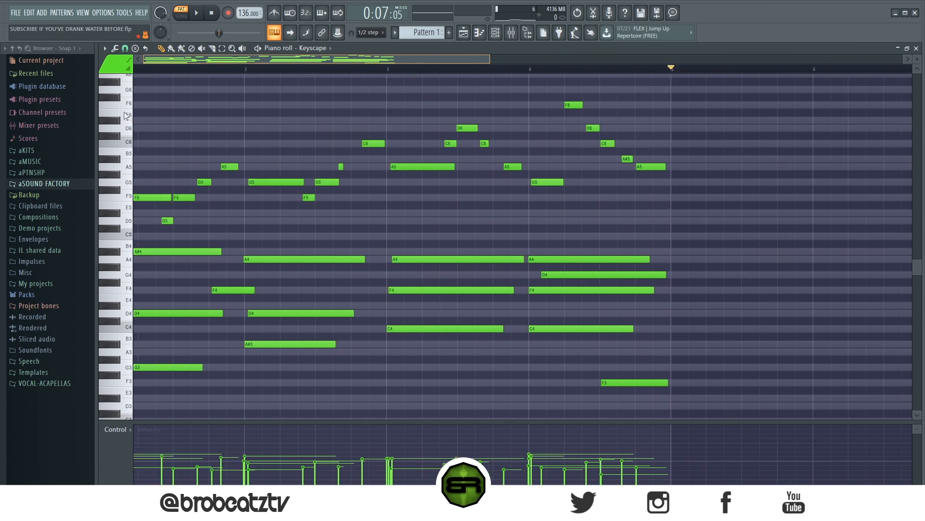
pyautogui.scroll(2, 189, 71)
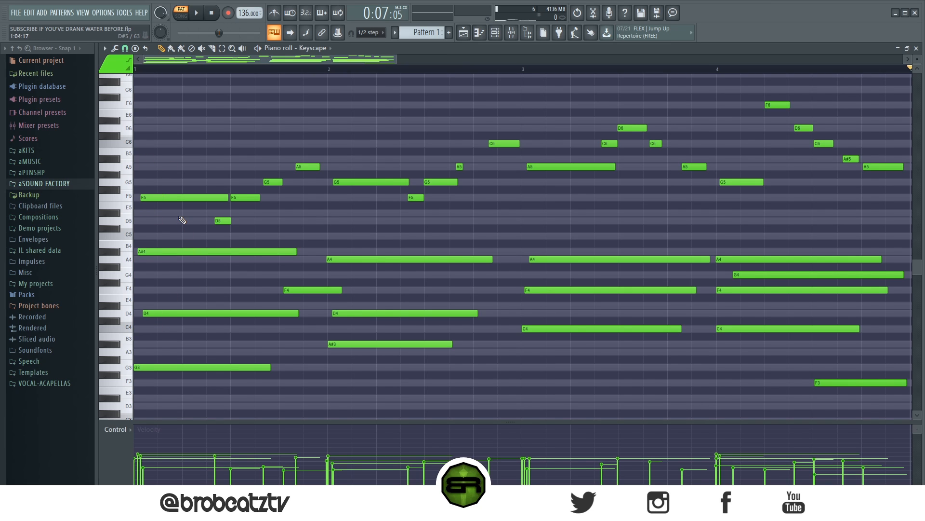
# - Replace bar 1's melody with two sustained notes, an F5 across nearly the whole bar and an A5 starting slightly after it
pyautogui.moveTo(163, 165); pyautogui.dragTo(156, 227)
pyautogui.moveTo(302, 147); pyautogui.dragTo(311, 189)
pyautogui.rightClick(296, 198)
pyautogui.rightClick(273, 182)
pyautogui.rightClick(246, 197)
pyautogui.rightClick(223, 220)
pyautogui.moveTo(229, 196); pyautogui.dragTo(320, 197)
pyautogui.rightClick(308, 166)
pyautogui.moveTo(246, 166); pyautogui.dragTo(307, 169)
pyautogui.moveTo(259, 151); pyautogui.dragTo(248, 202)
pyautogui.scroll(-2, 248, 200)
pyautogui.keyDown('ctrl'); pyautogui.click(249, 134); pyautogui.keyUp('ctrl')
# - Play bar 1, nudge its sustained A5 slightly earlier, and play it again
pyautogui.press('space')
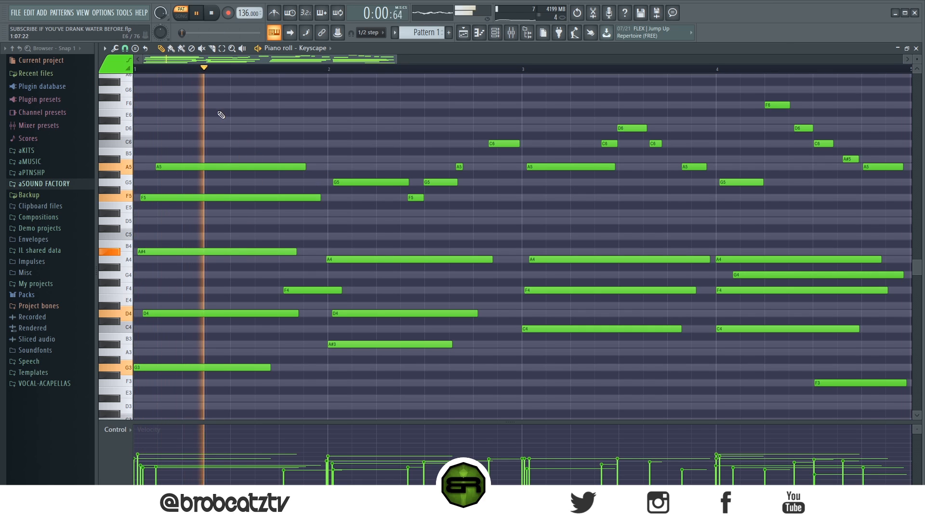
pyautogui.press('space')
pyautogui.moveTo(211, 167); pyautogui.dragTo(207, 167)
pyautogui.press('space')
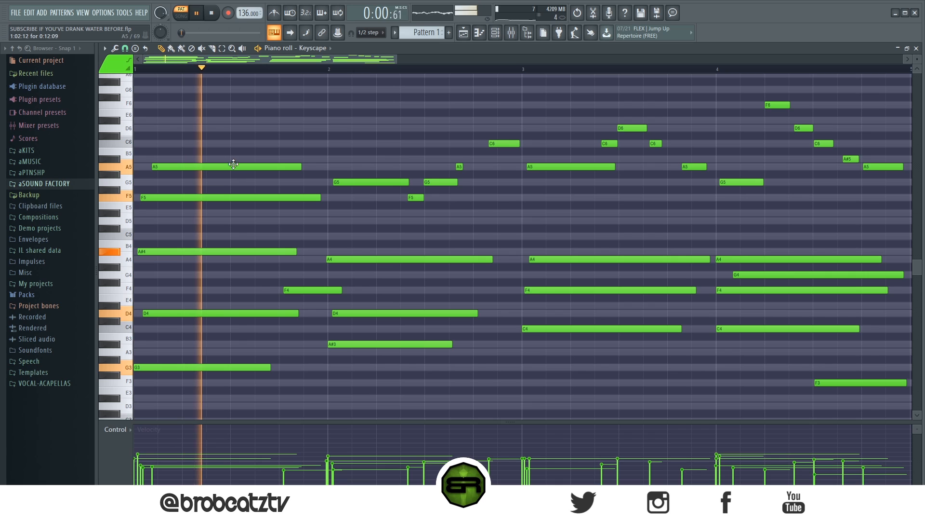
pyautogui.press('space')
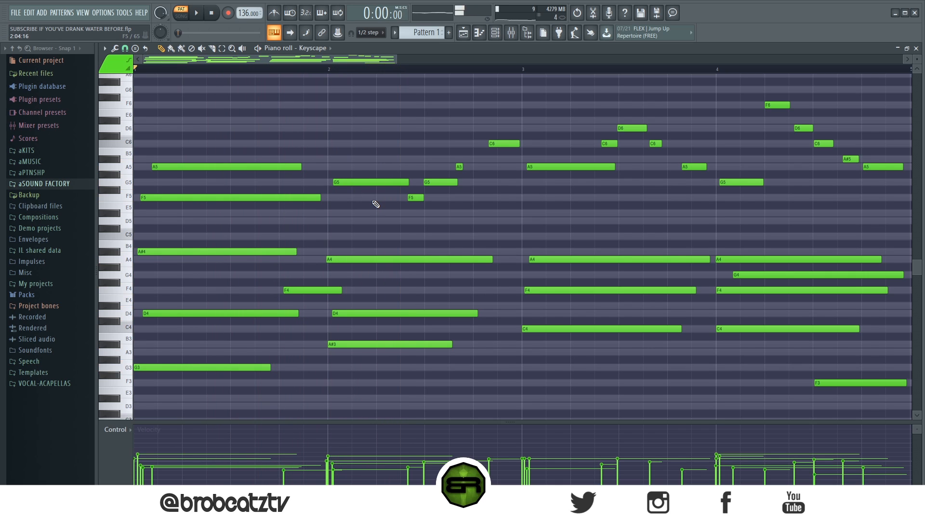
# - Replace bar 2's melody with a sustained G5 and a C6 starting slightly after it, and play the result
pyautogui.rightClick(448, 179)
pyautogui.rightClick(459, 167)
pyautogui.rightClick(416, 197)
pyautogui.moveTo(491, 144); pyautogui.dragTo(342, 143)
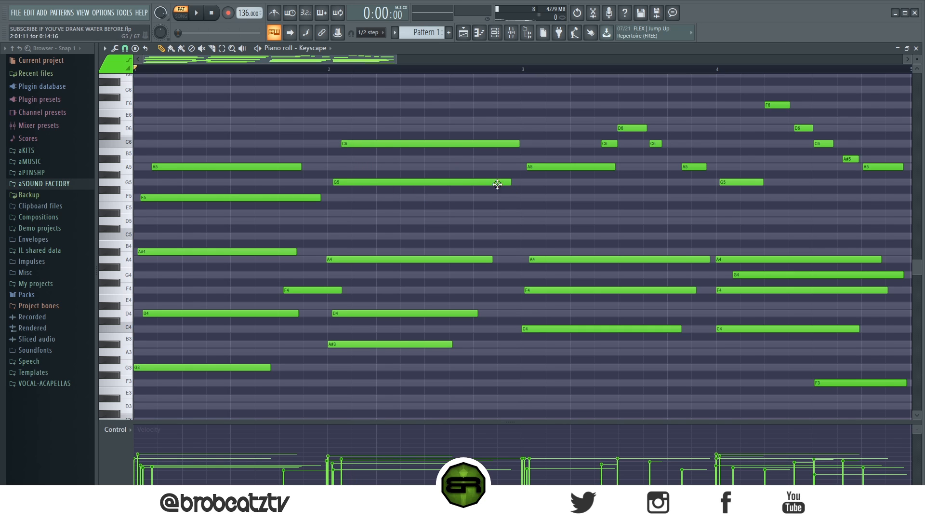
pyautogui.press('space')
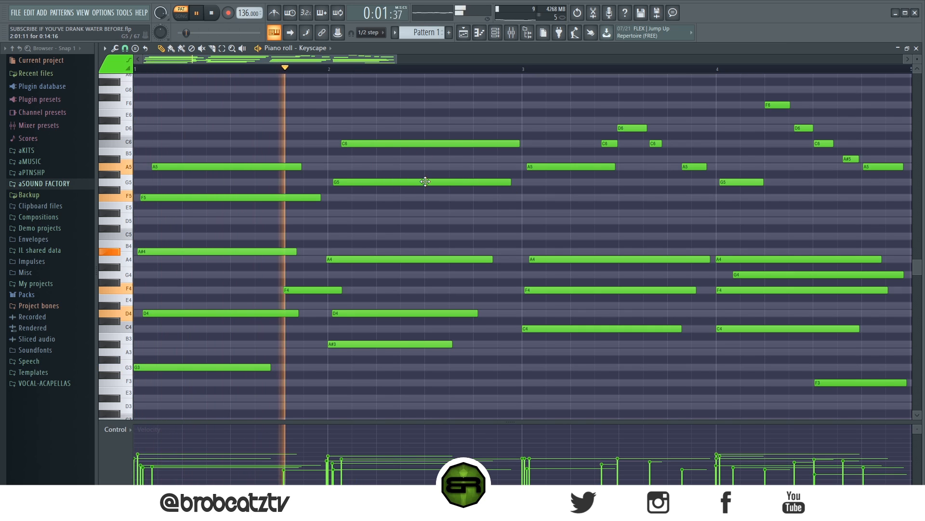
pyautogui.press('space')
# - Soften the velocity of bar 2's sustained C6 and play the first two bars to check the balance
pyautogui.moveTo(403, 130); pyautogui.dragTo(399, 197)
pyautogui.scroll(1, 399, 196)
pyautogui.click(391, 144)
pyautogui.click(389, 182)
pyautogui.click(389, 198)
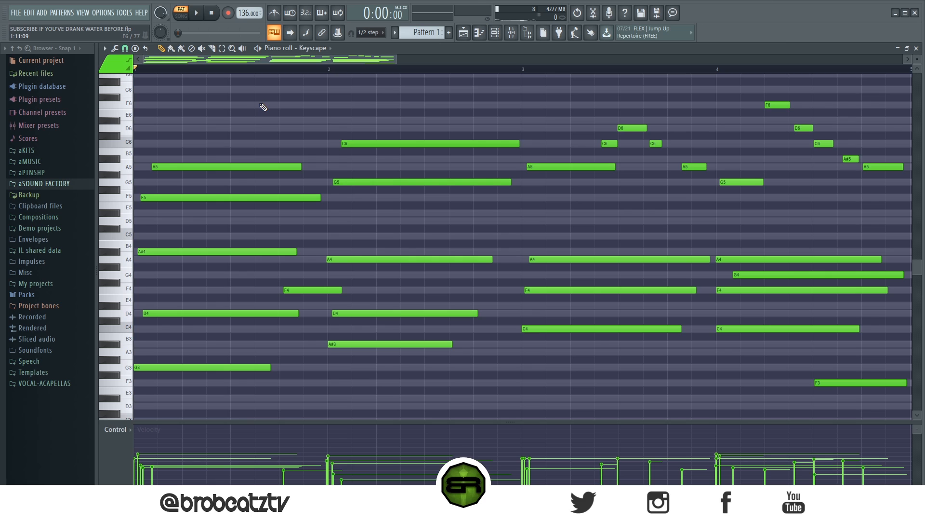
pyautogui.press('space')
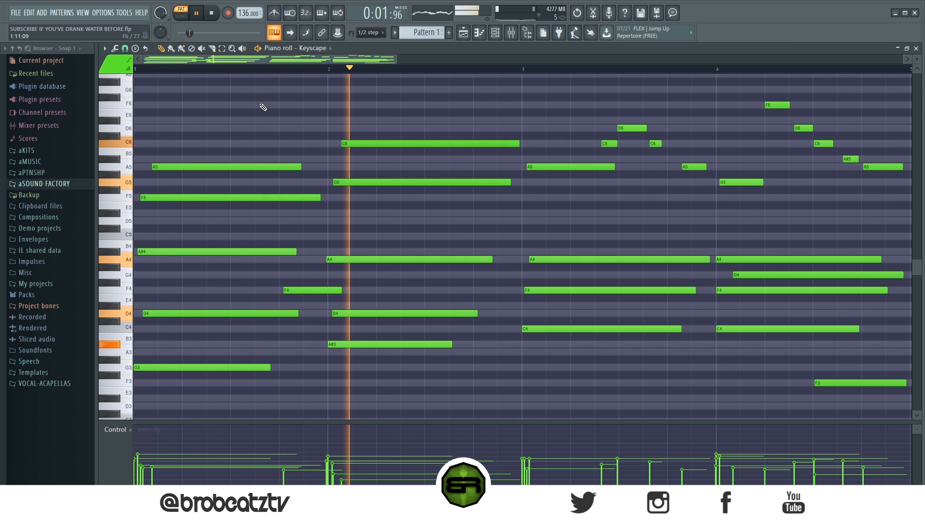
pyautogui.click(374, 144)
pyautogui.press('space')
pyautogui.press('space')
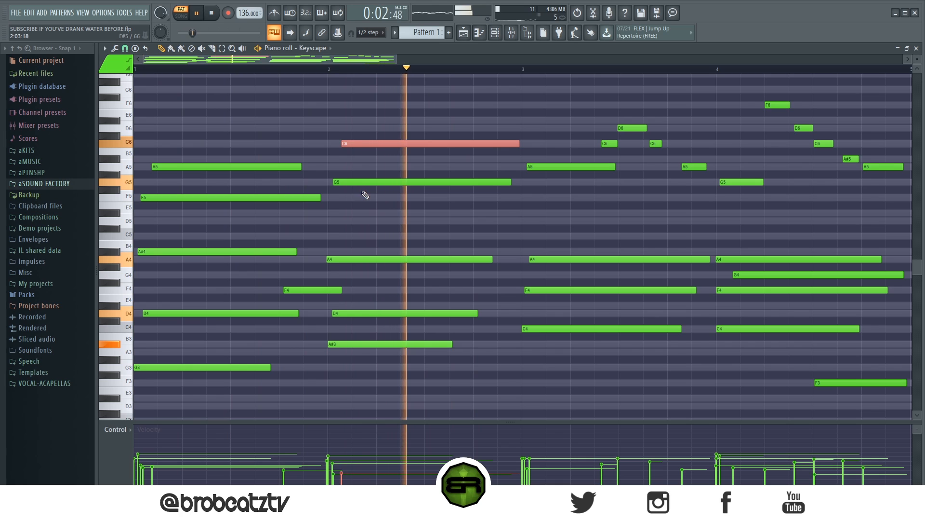
pyautogui.press('space')
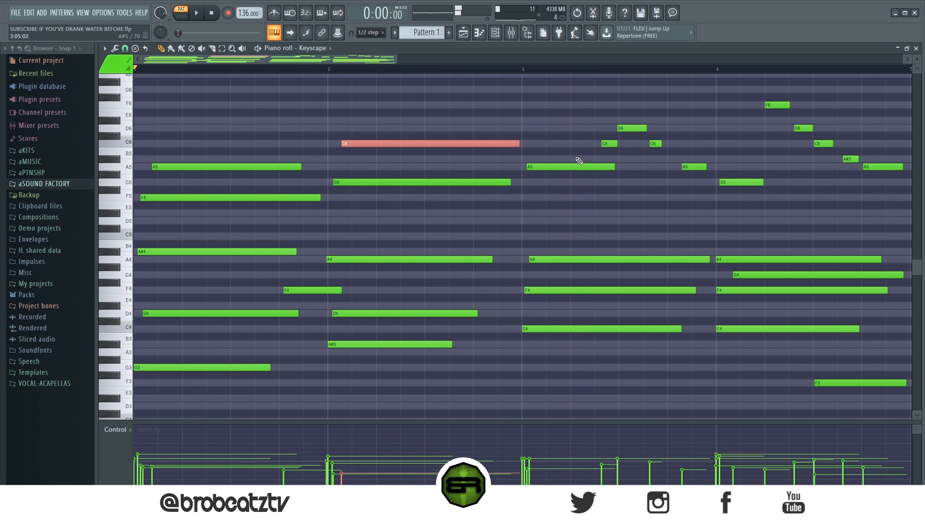
# - Reduce bar 3's melody to a long A5 and a sustained D5 moved down from the D6, both starting near the bar's beginning
pyautogui.click(623, 127)
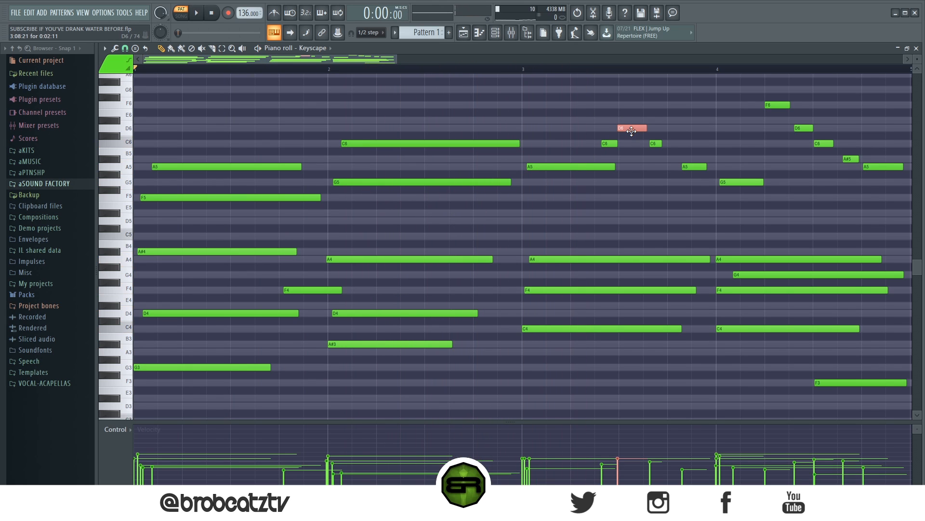
pyautogui.moveTo(621, 221); pyautogui.dragTo(537, 230)
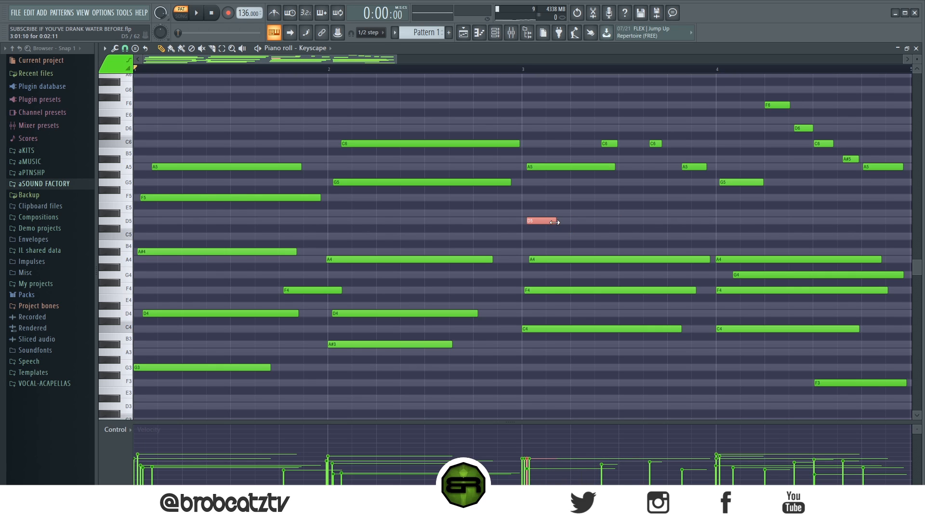
pyautogui.moveTo(555, 222); pyautogui.dragTo(682, 233)
pyautogui.click(567, 166)
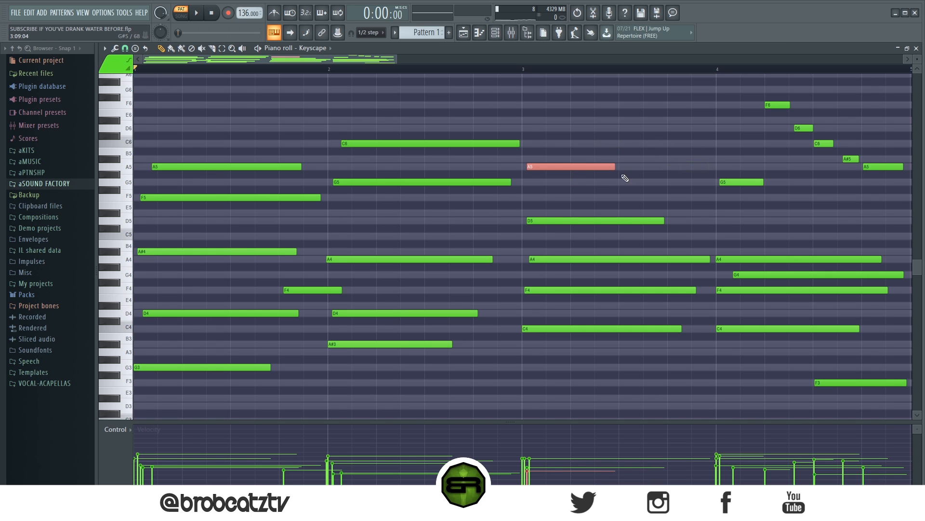
pyautogui.moveTo(620, 170); pyautogui.dragTo(692, 171)
# - Set the playback start just past the middle of bar 1 and play through into bar 4
pyautogui.scroll(-2, 531, 70)
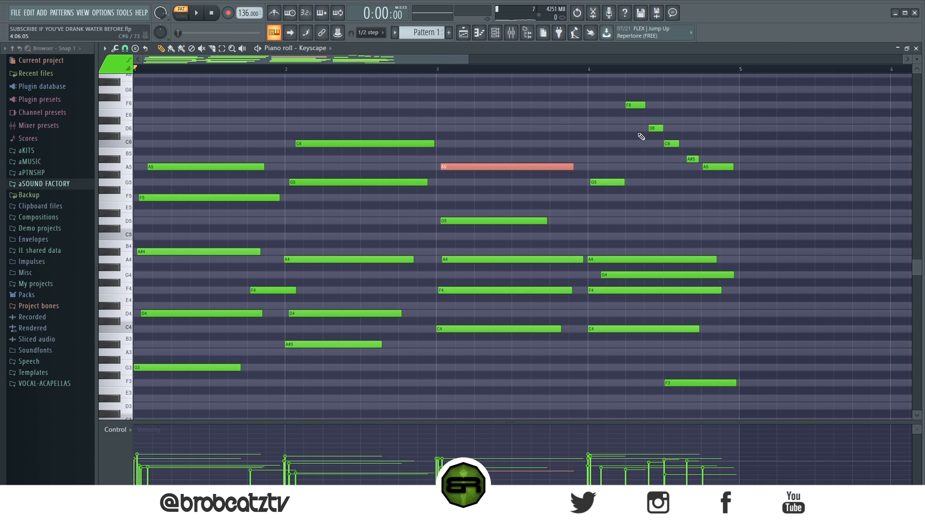
pyautogui.click(635, 106)
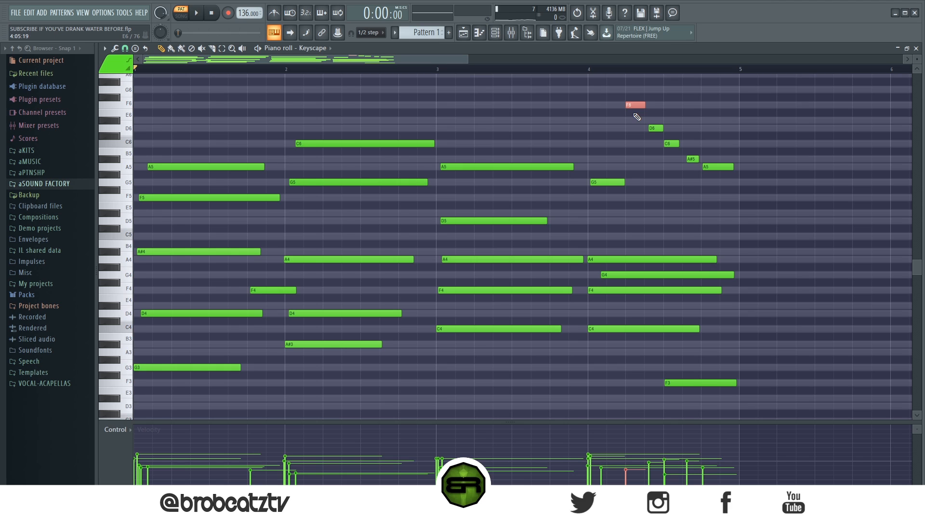
pyautogui.click(439, 76)
pyautogui.press('space')
pyautogui.rightClick(442, 81)
pyautogui.click(420, 70)
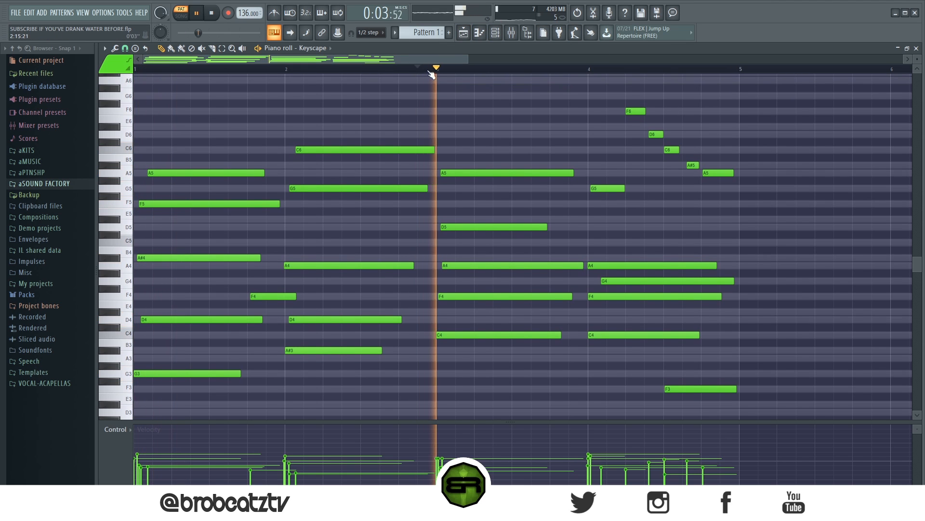
pyautogui.click(230, 68)
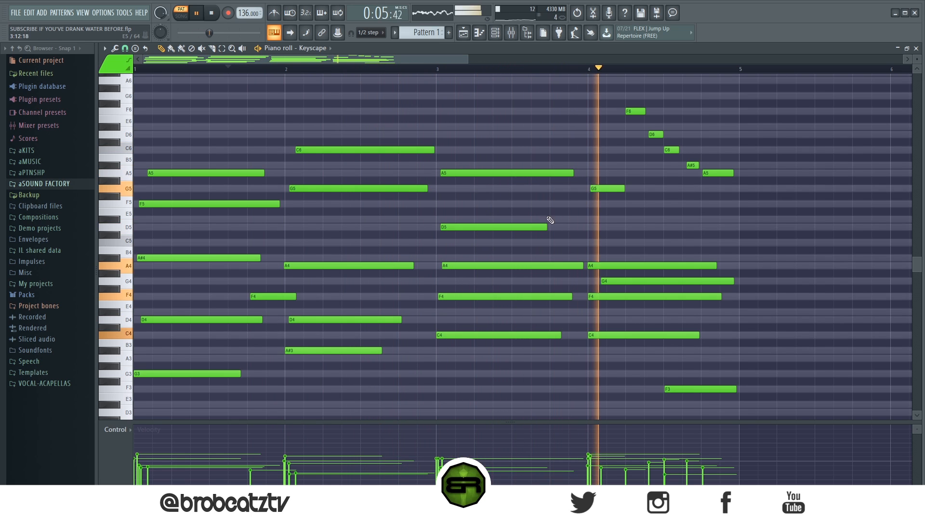
pyautogui.press('space')
# - Nudge bar 3's D5 and A5 slightly later, with the D5 starting just after the A5, and play the result
pyautogui.moveTo(492, 227); pyautogui.dragTo(499, 227)
pyautogui.press('space')
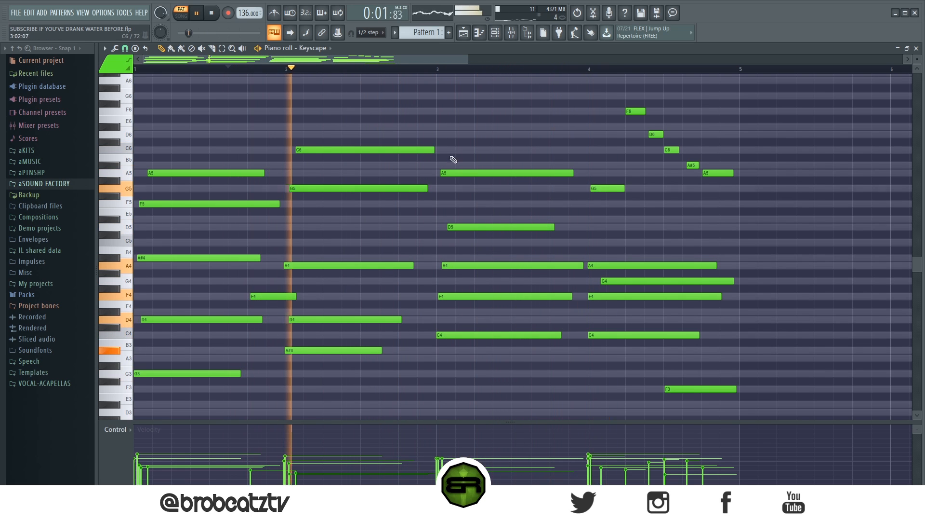
pyautogui.moveTo(453, 170); pyautogui.dragTo(463, 175)
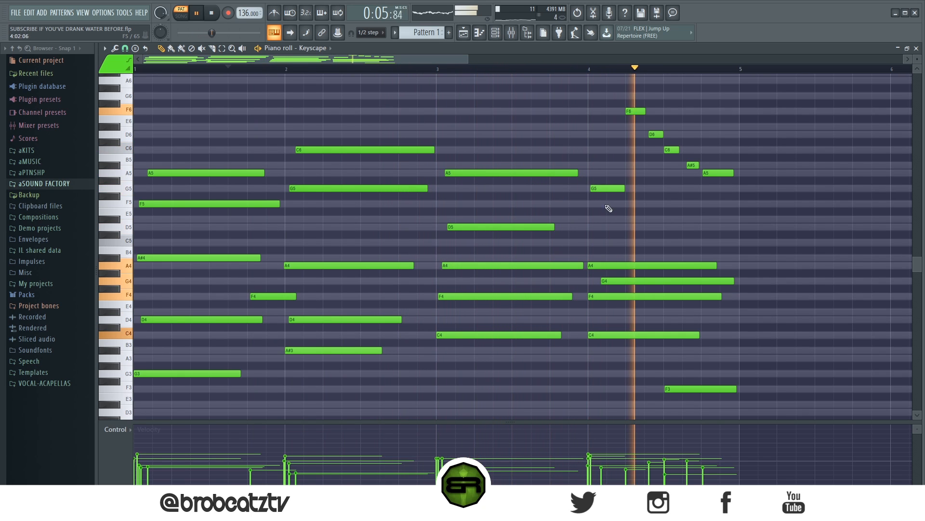
pyautogui.press('space')
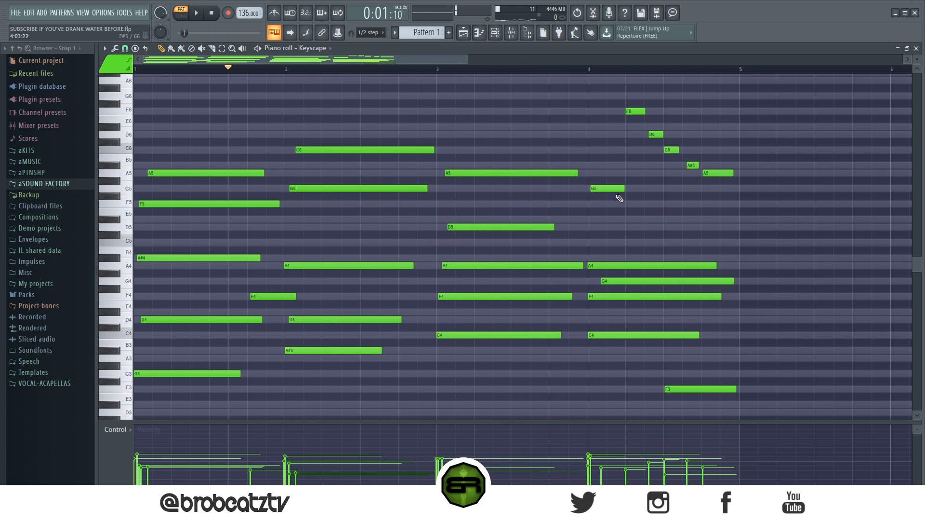
# - Sustain bar 4's G5 across most of the bar, and turn the F6 into a long F5 starting slightly earlier and ending just past the bar
pyautogui.moveTo(625, 190); pyautogui.dragTo(721, 192)
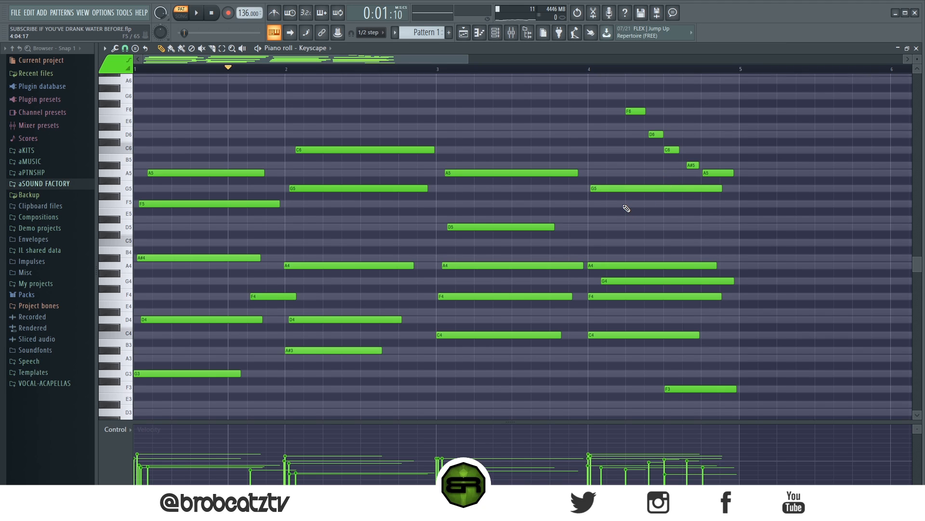
pyautogui.hotkey('shift', 'Down')
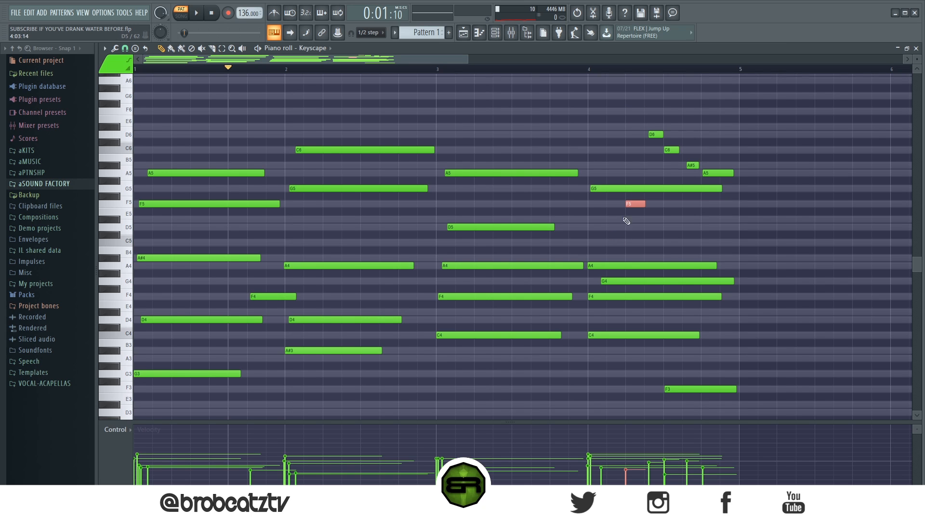
pyautogui.moveTo(638, 204); pyautogui.dragTo(719, 205)
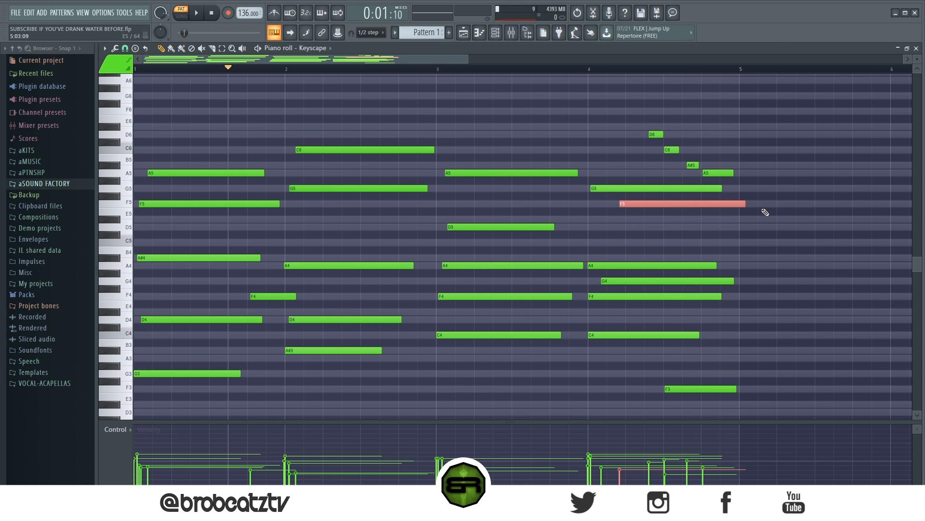
# - Delete bar 4's leftover D6, C6, A#5 and A5 melody notes and play the progression into bar 4
pyautogui.rightClick(654, 134)
pyautogui.rightClick(671, 150)
pyautogui.rightClick(693, 165)
pyautogui.rightClick(709, 173)
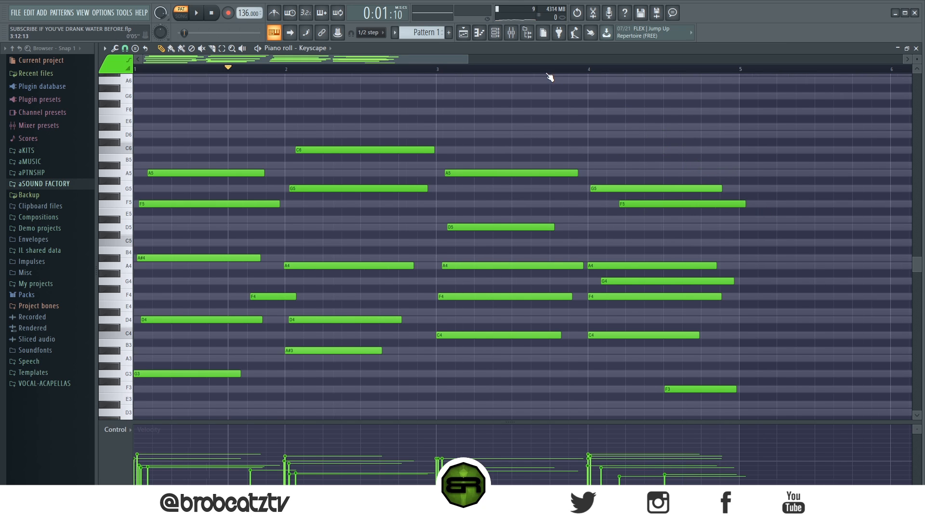
pyautogui.scroll(-1, 548, 74)
pyautogui.press('space')
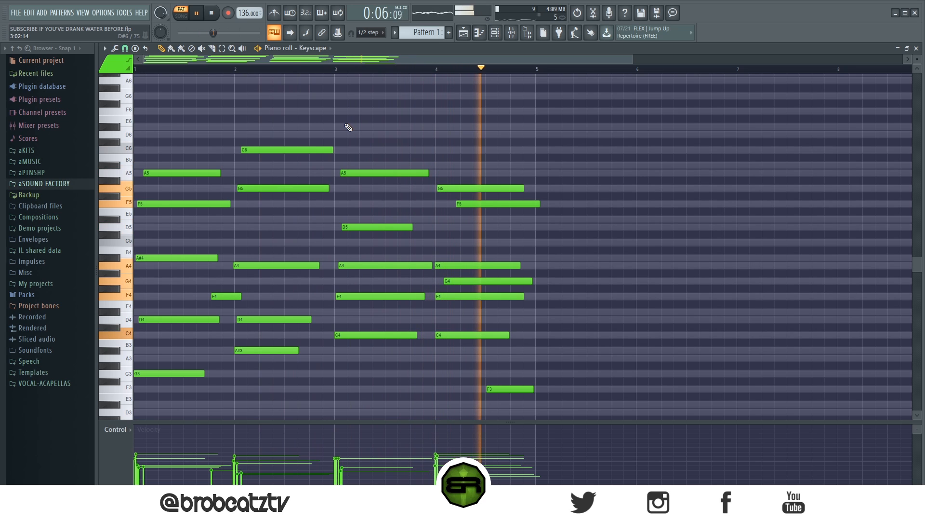
pyautogui.press('space')
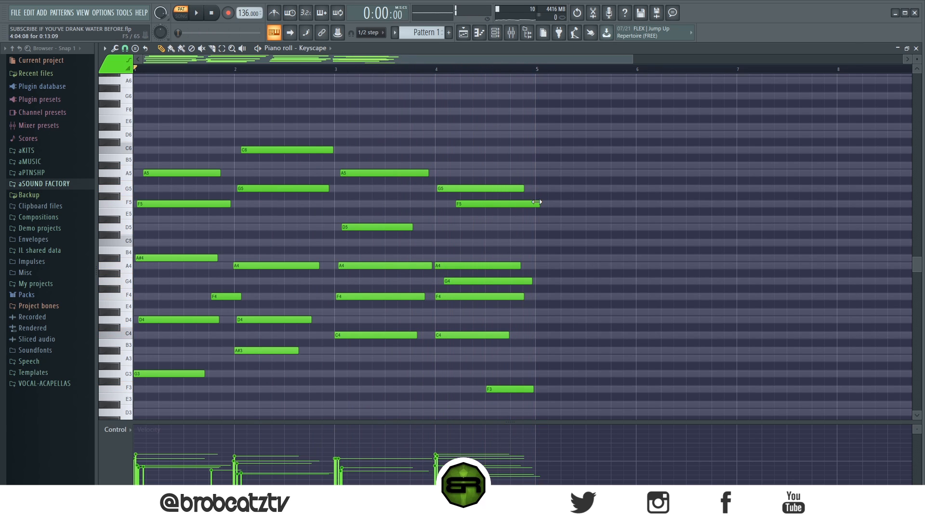
# - Copy the Keyscape notes into the Omnisphere channel and play the layered progression from the start
pyautogui.click(496, 33)
pyautogui.rightClick(312, 117)
pyautogui.click(450, 129)
pyautogui.rightClick(311, 132)
pyautogui.click(450, 152)
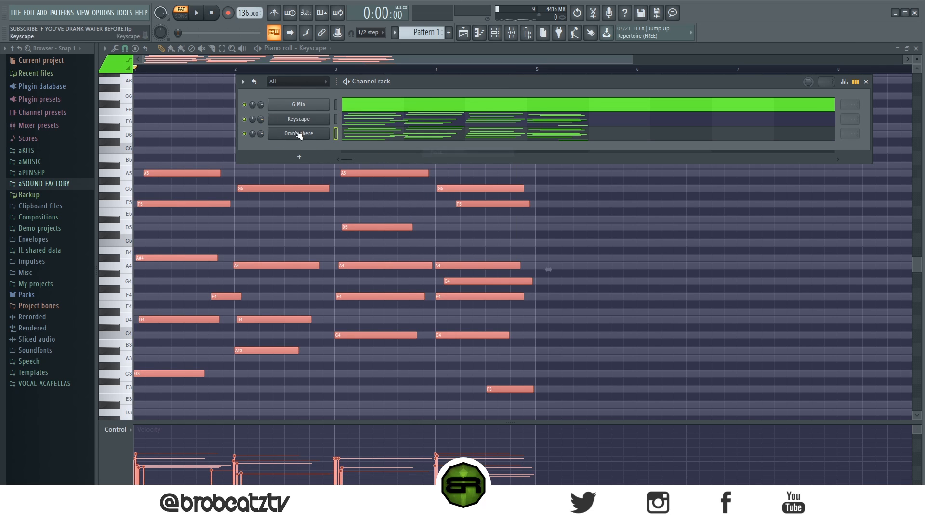
pyautogui.keyDown('ctrl'); pyautogui.click(199, 122); pyautogui.keyUp('ctrl')
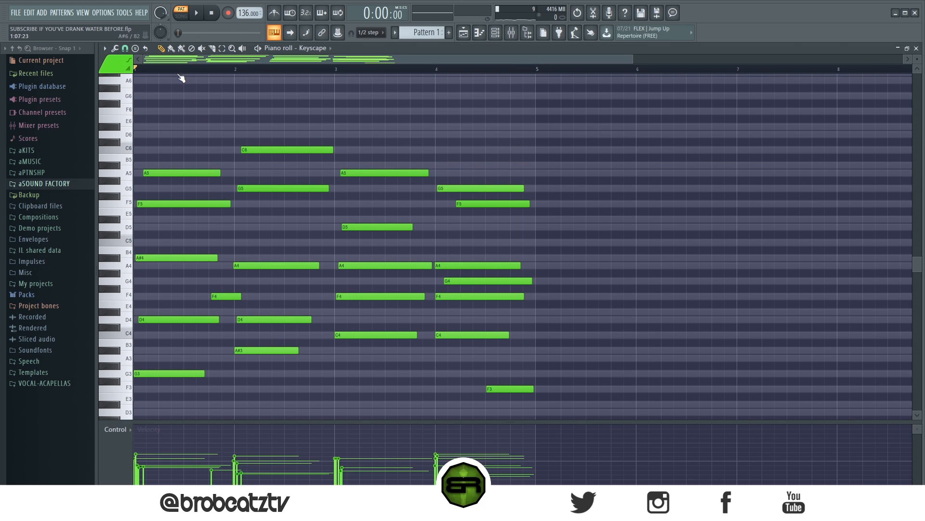
pyautogui.press('space')
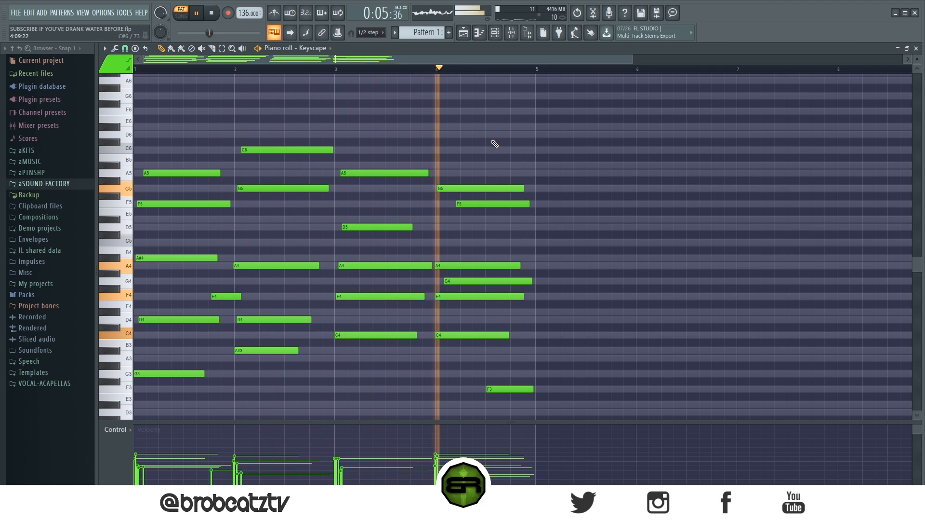
pyautogui.press('space')
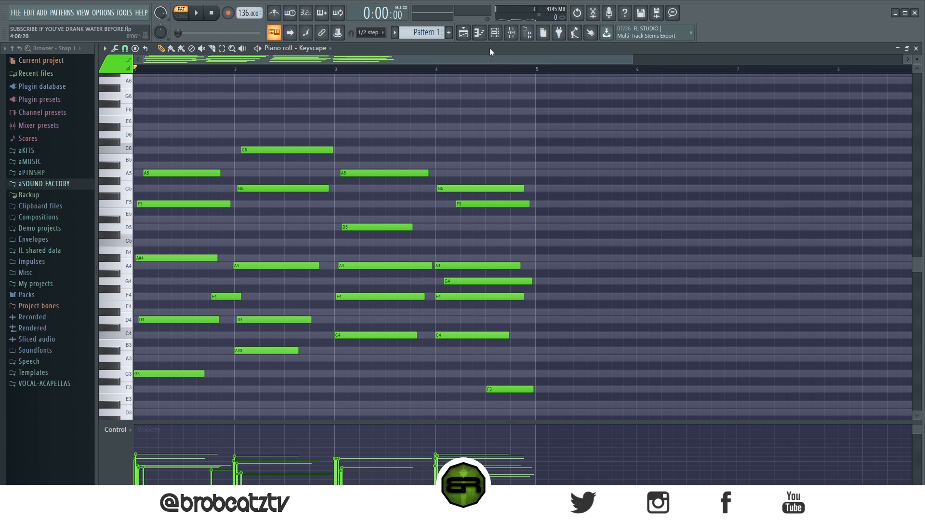
# - Show the playlist arrangement with the channel rack open over it
pyautogui.click(463, 32)
pyautogui.click(495, 33)
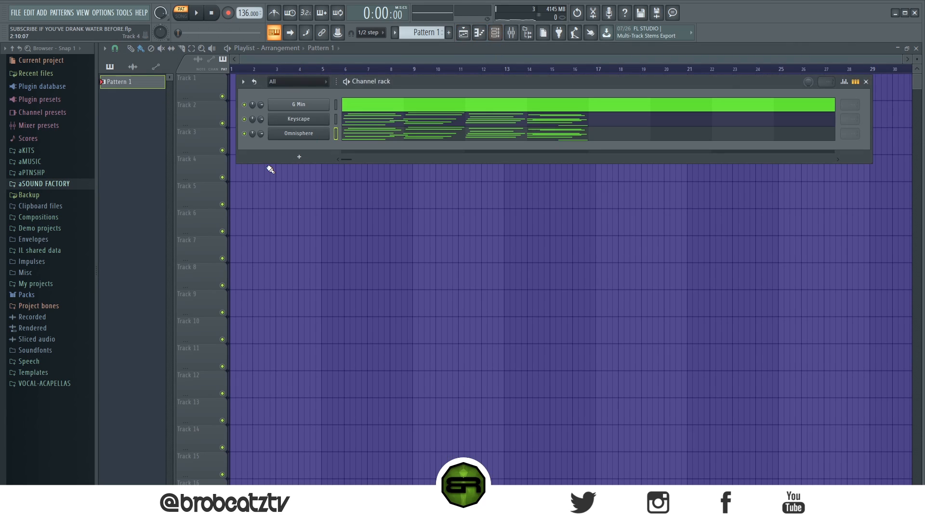